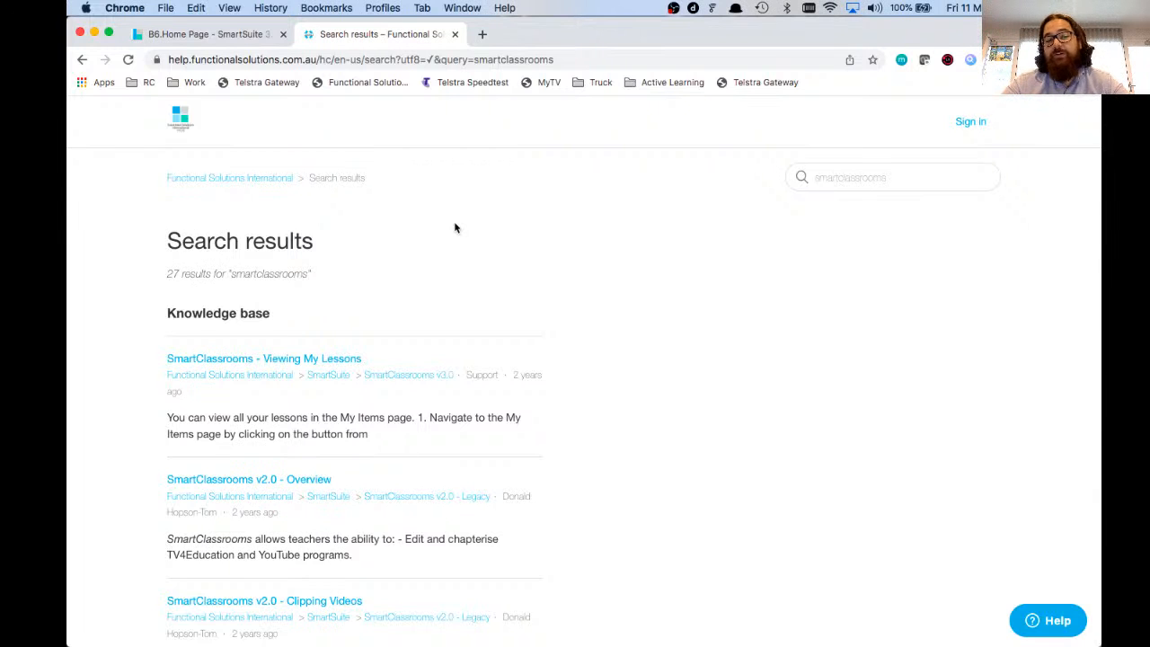
Step: Scroll through the 27 SmartClassrooms help results, then return to the SmartSuite home page
scroll(454, 227, "down", 3)
scroll(453, 227, "down", 4)
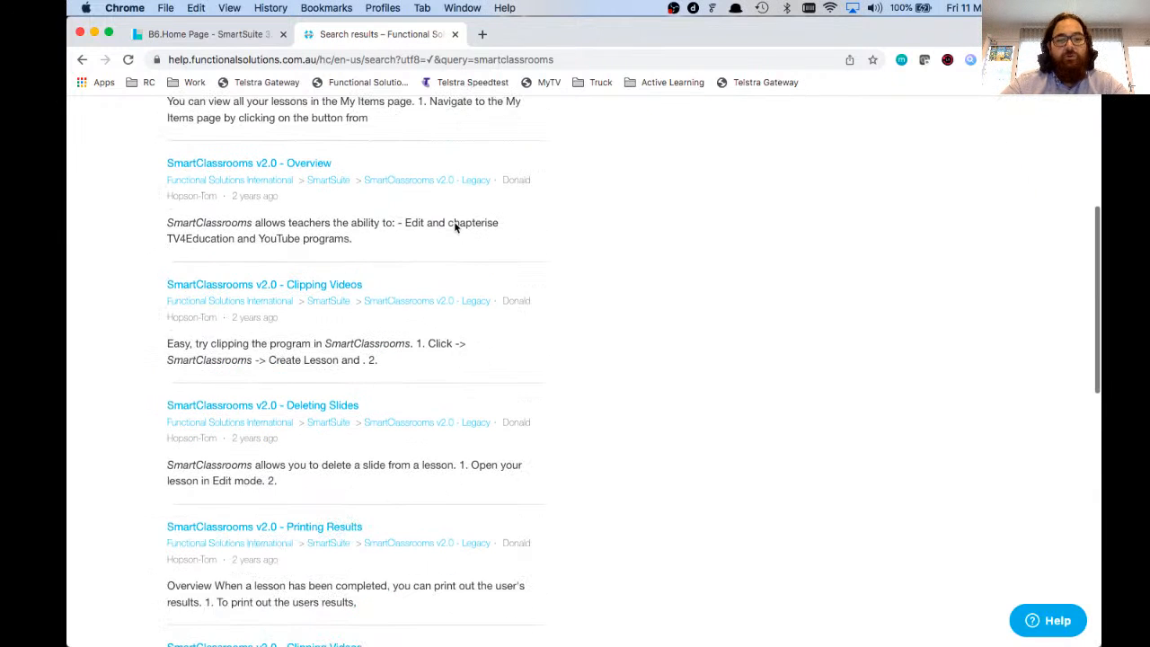
scroll(454, 222, "down", 10)
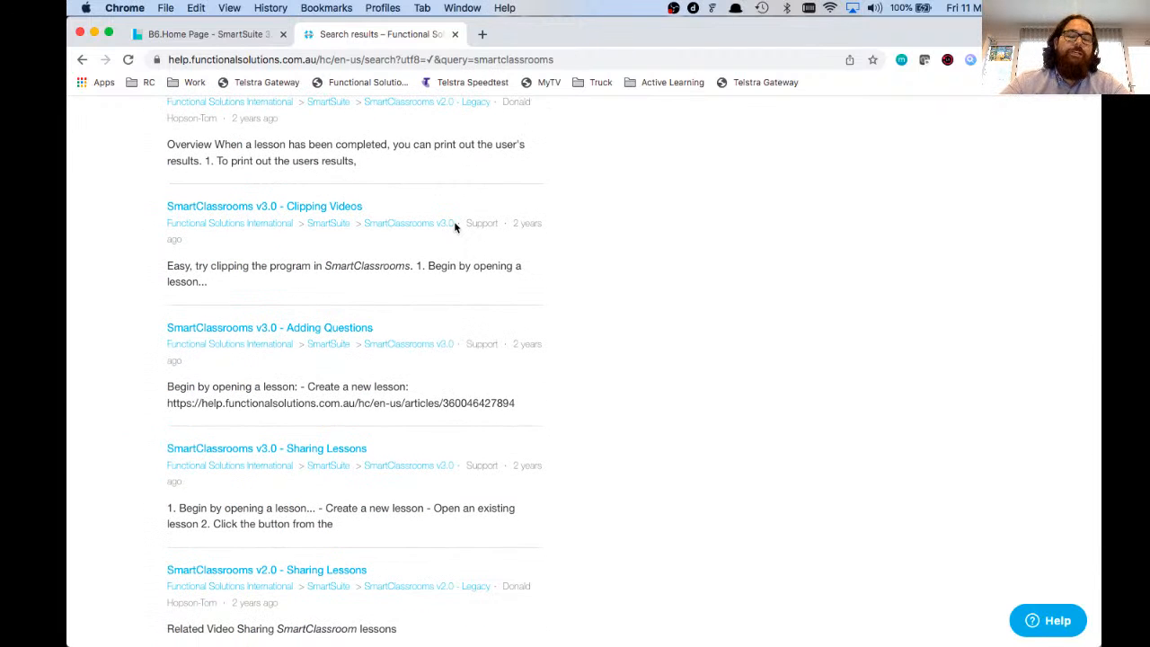
left_click(246, 36)
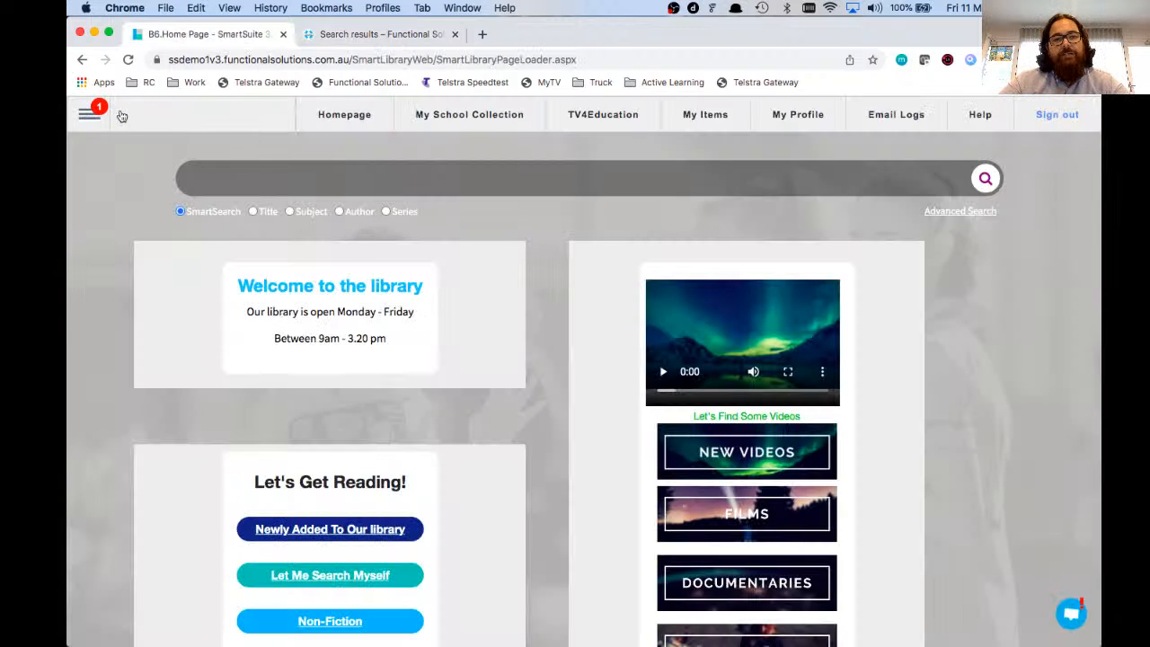
Step: Open the 'Science – Dissection of frogs' lesson from SmartClassrooms > My Lessons
left_click(93, 115)
left_click(167, 418)
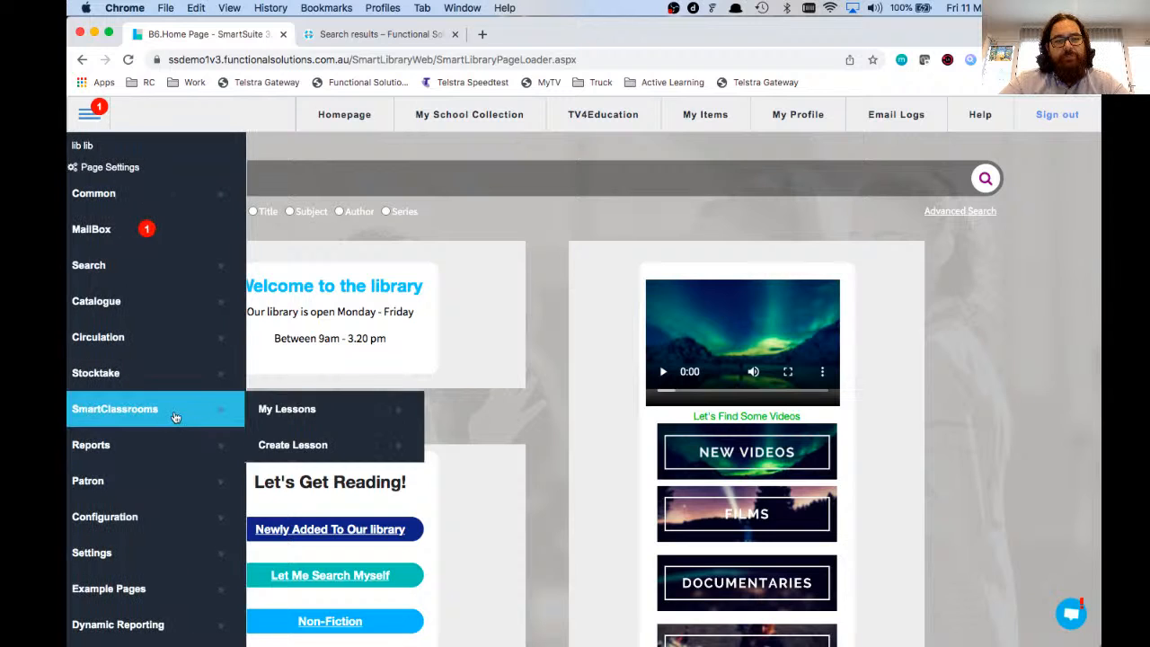
left_click(288, 409)
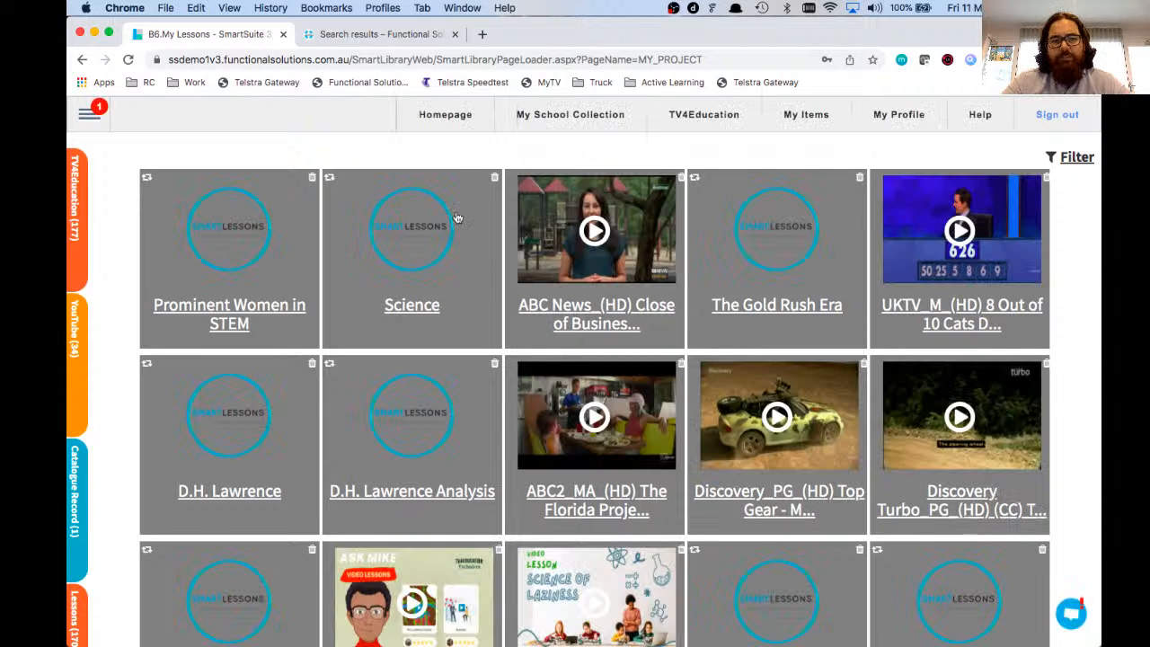
left_click(440, 248)
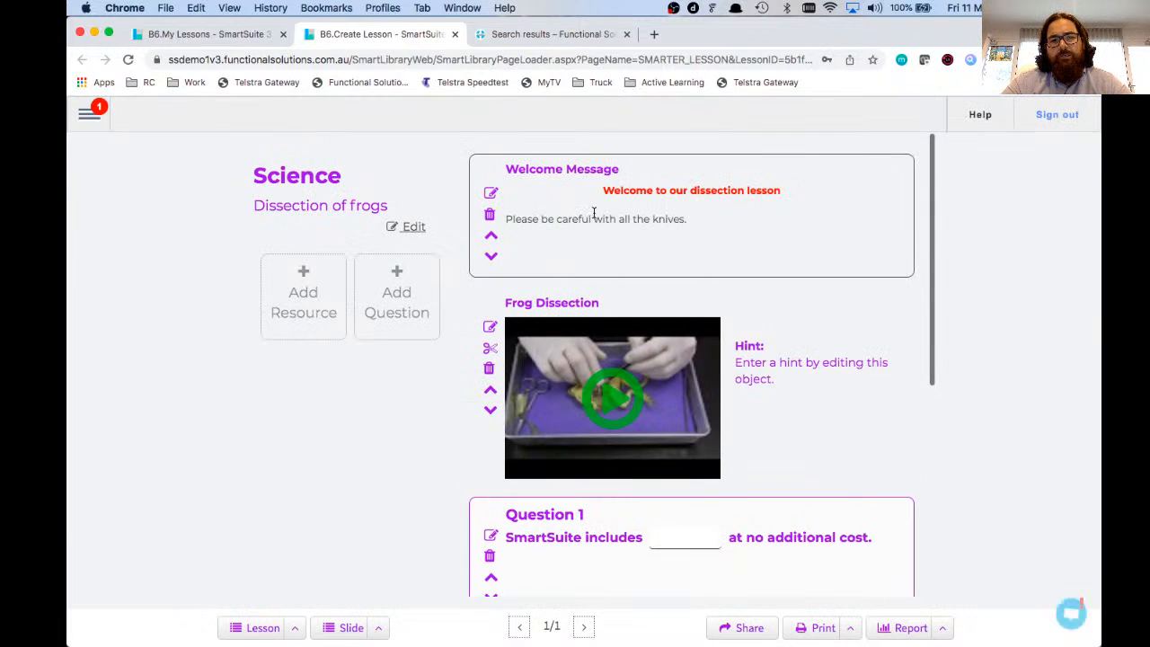
scroll(542, 182, "down", 2)
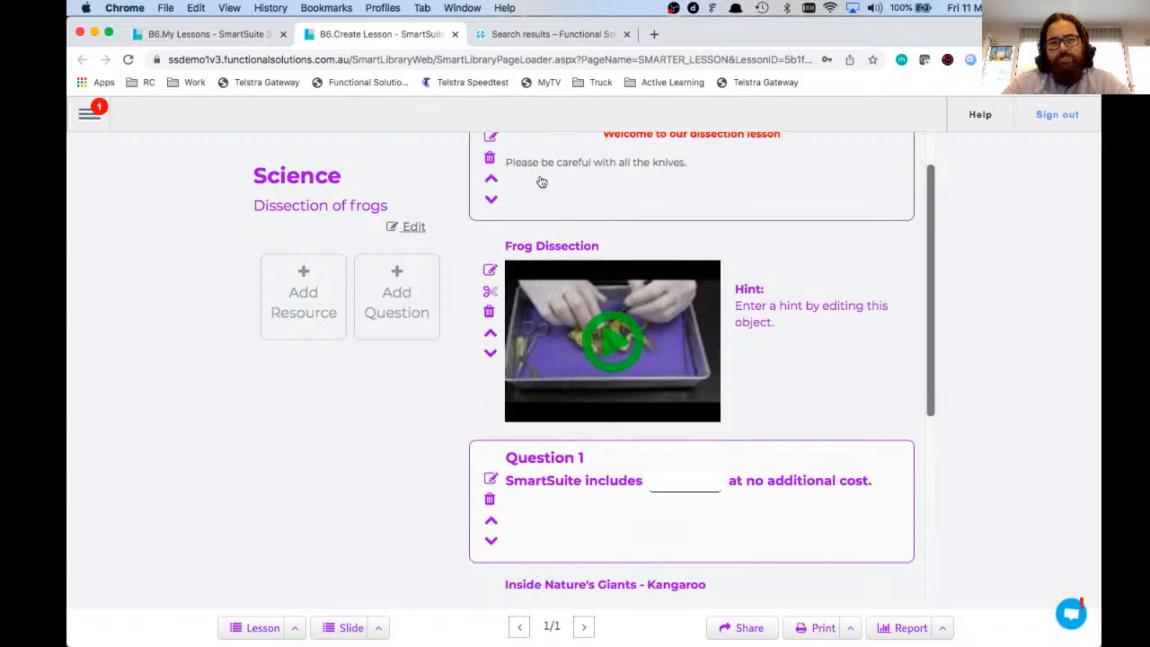
scroll(541, 182, "down", 5)
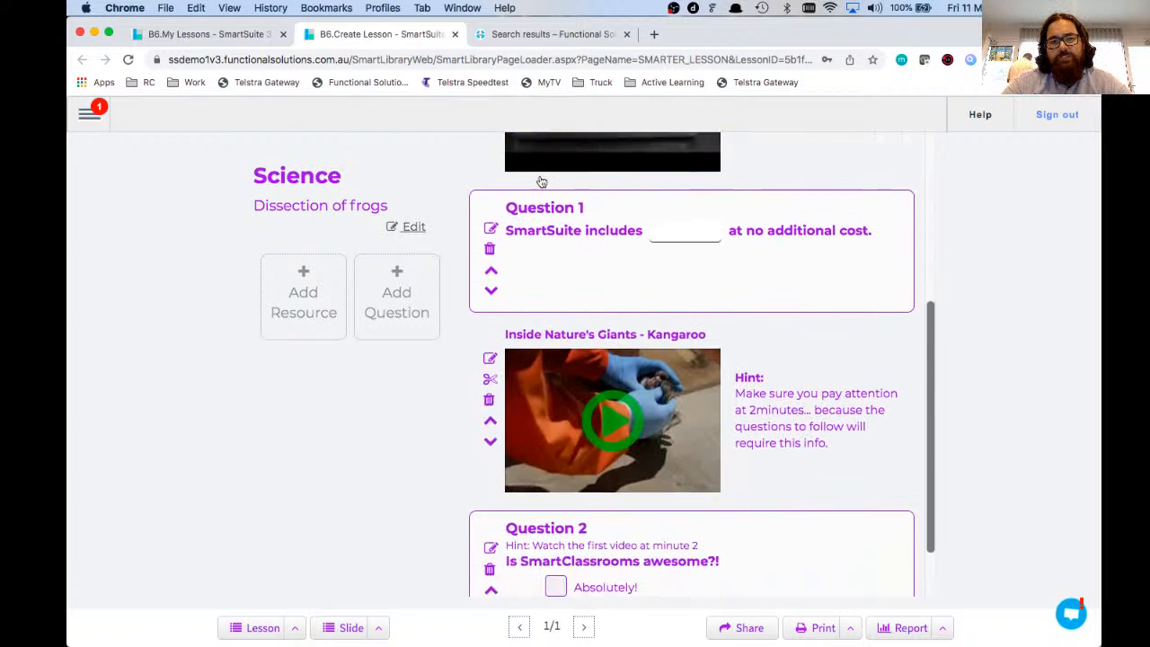
scroll(521, 173, "down", 1)
scroll(521, 173, "down", 1)
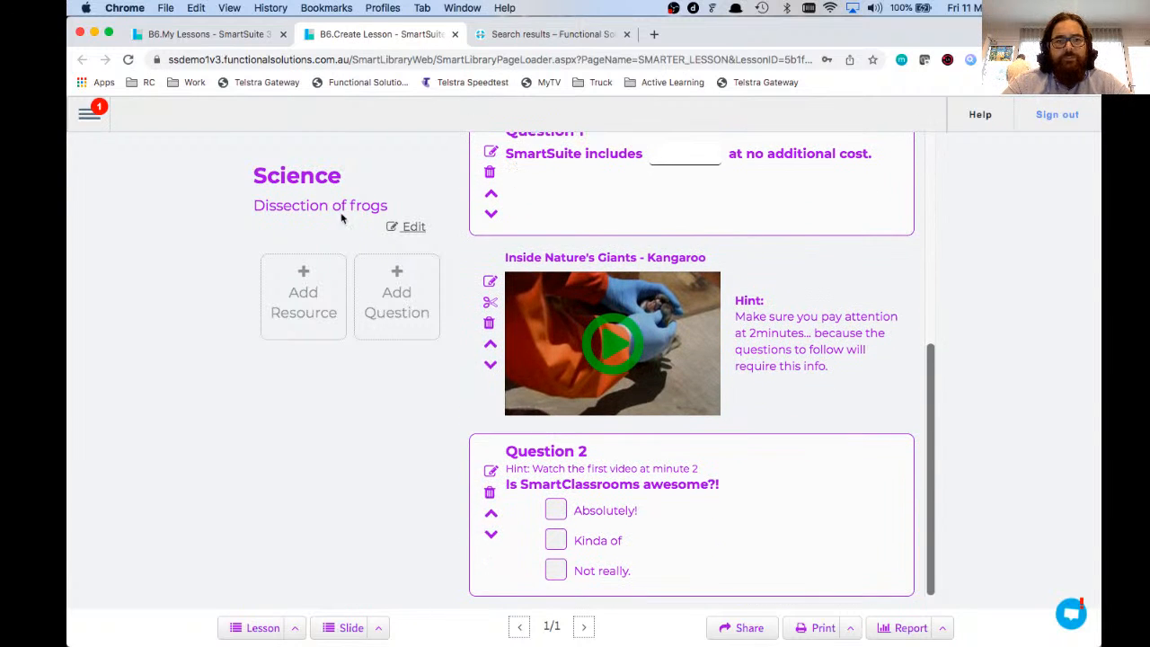
left_click_drag(275, 206, 357, 207)
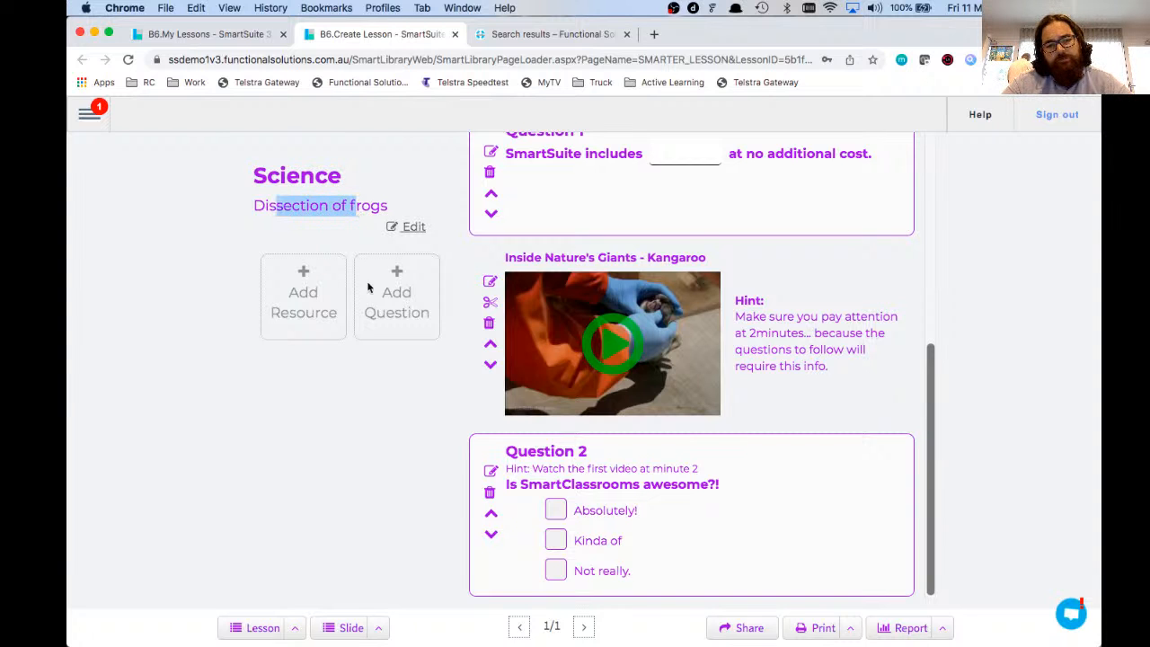
left_click(735, 632)
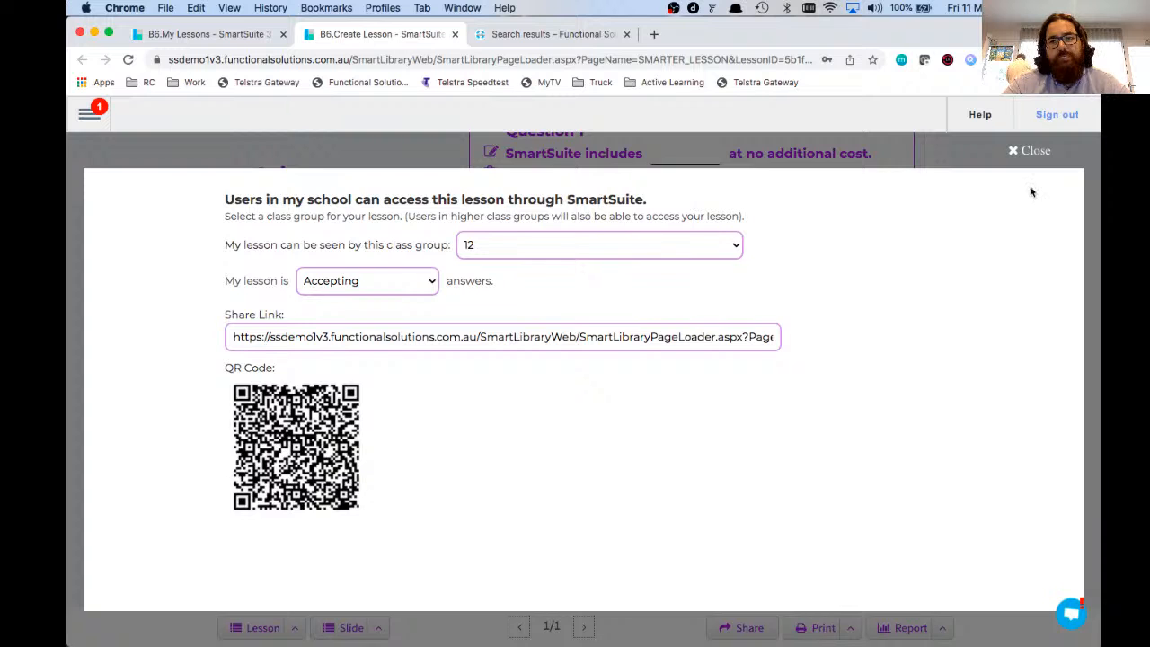
left_click(1035, 151)
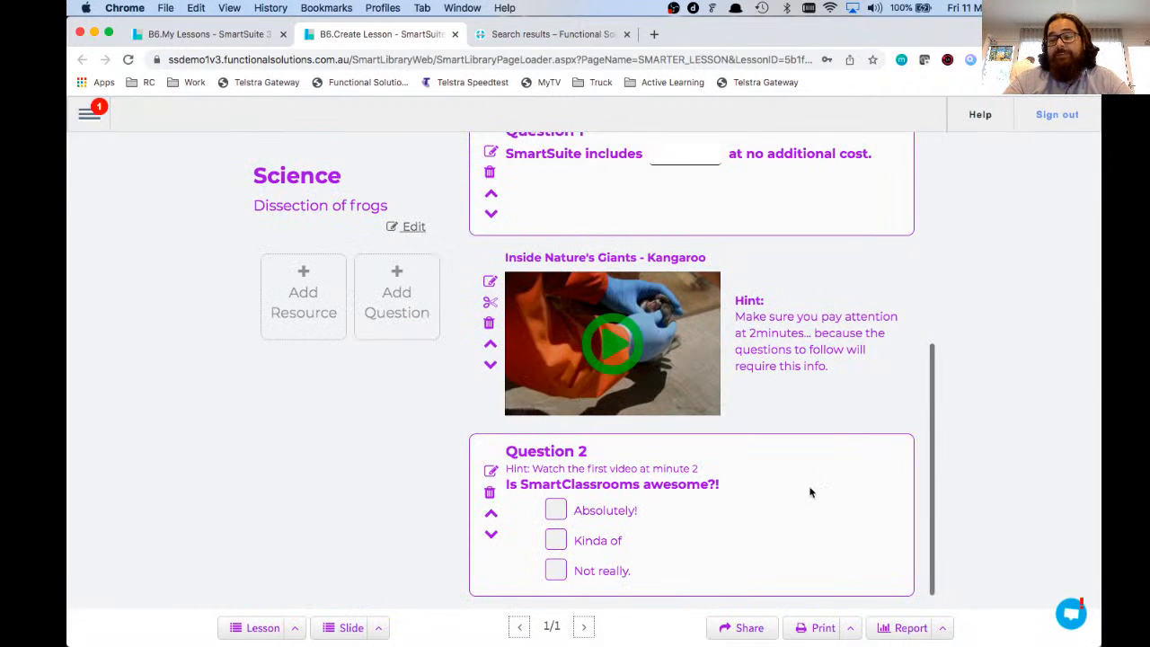
scroll(809, 492, "up", 10)
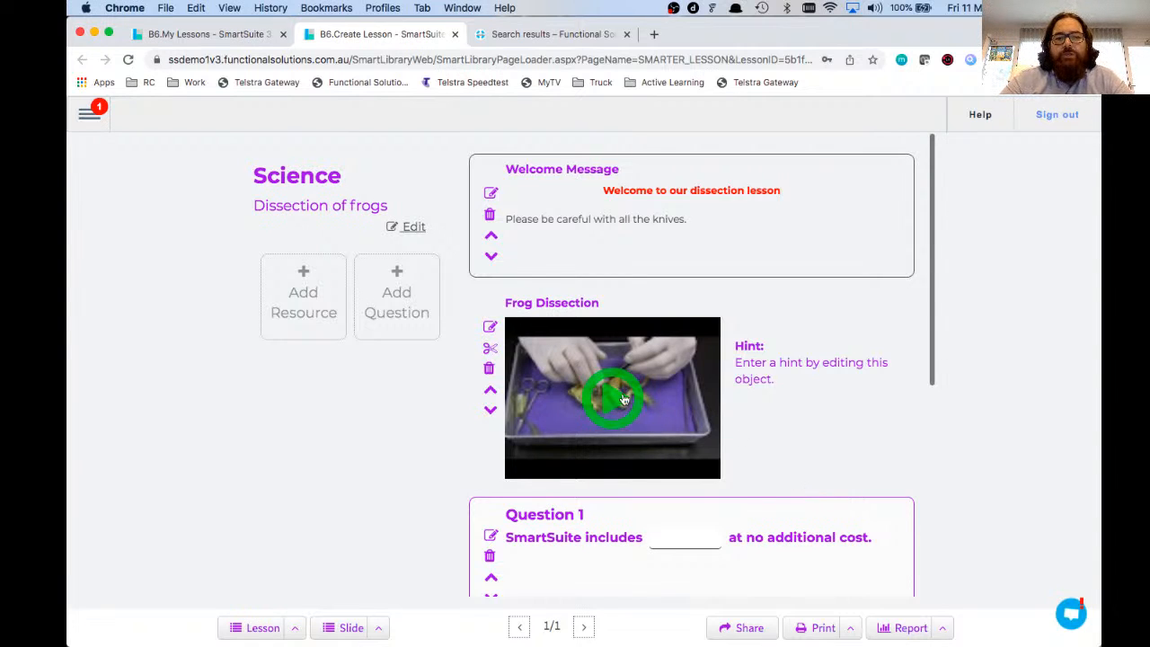
scroll(625, 400, "down", 2)
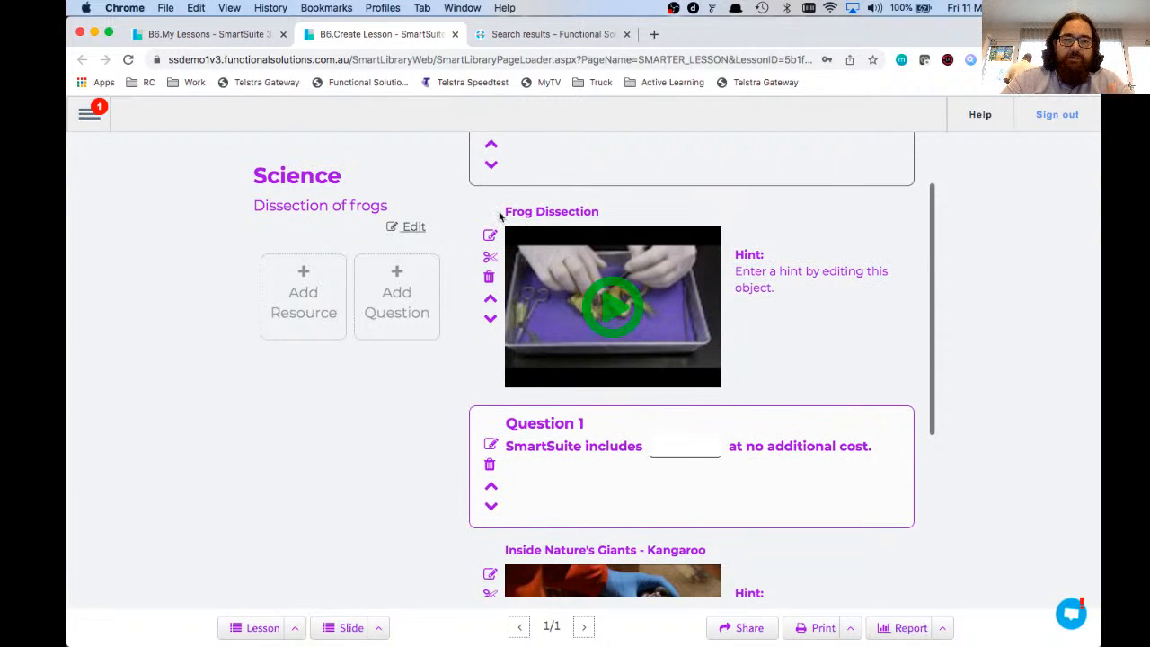
left_click_drag(503, 212, 604, 213)
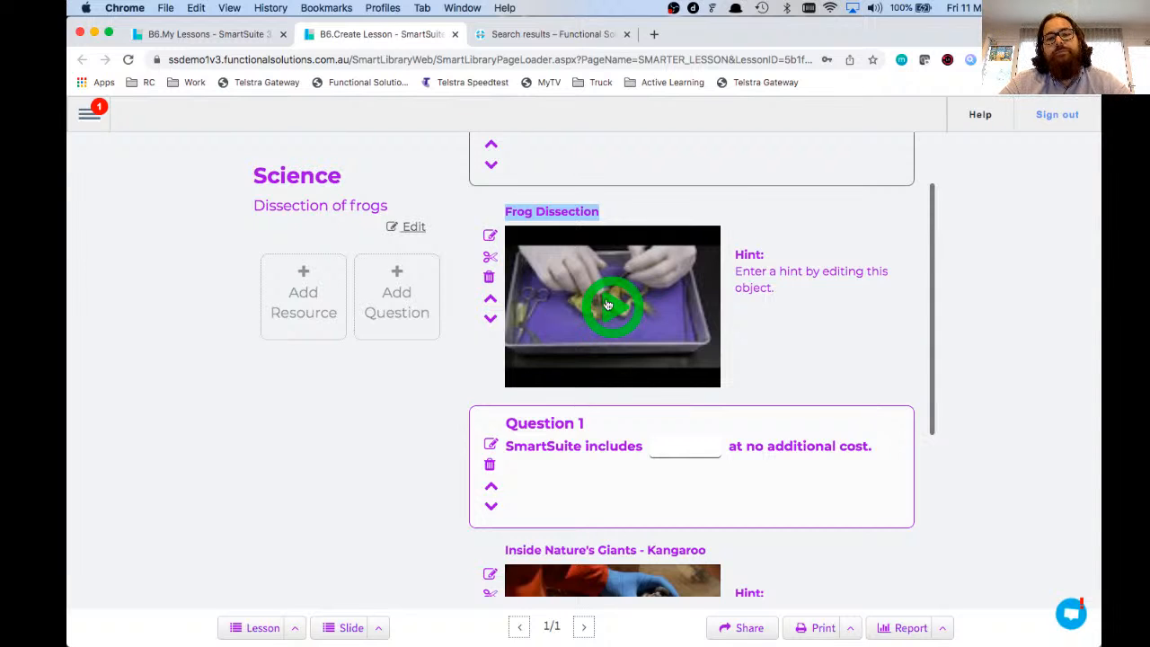
left_click(849, 312)
scroll(850, 313, "up", 2)
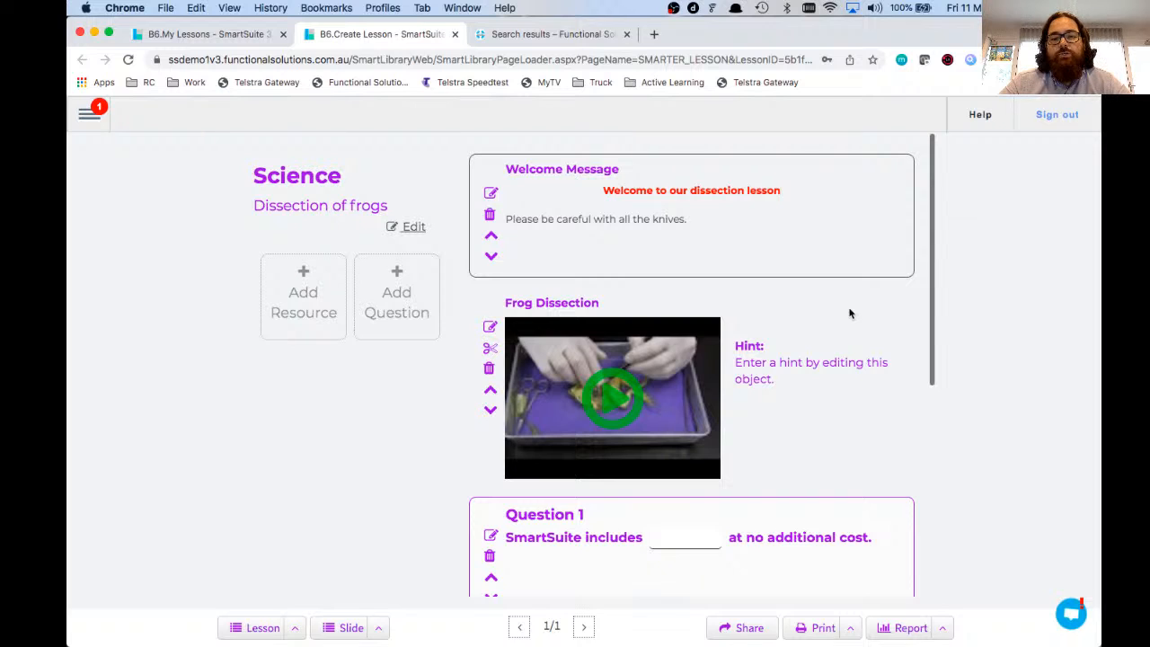
Step: Open the attendance report options, then bring up the side navigation menu
left_click(942, 631)
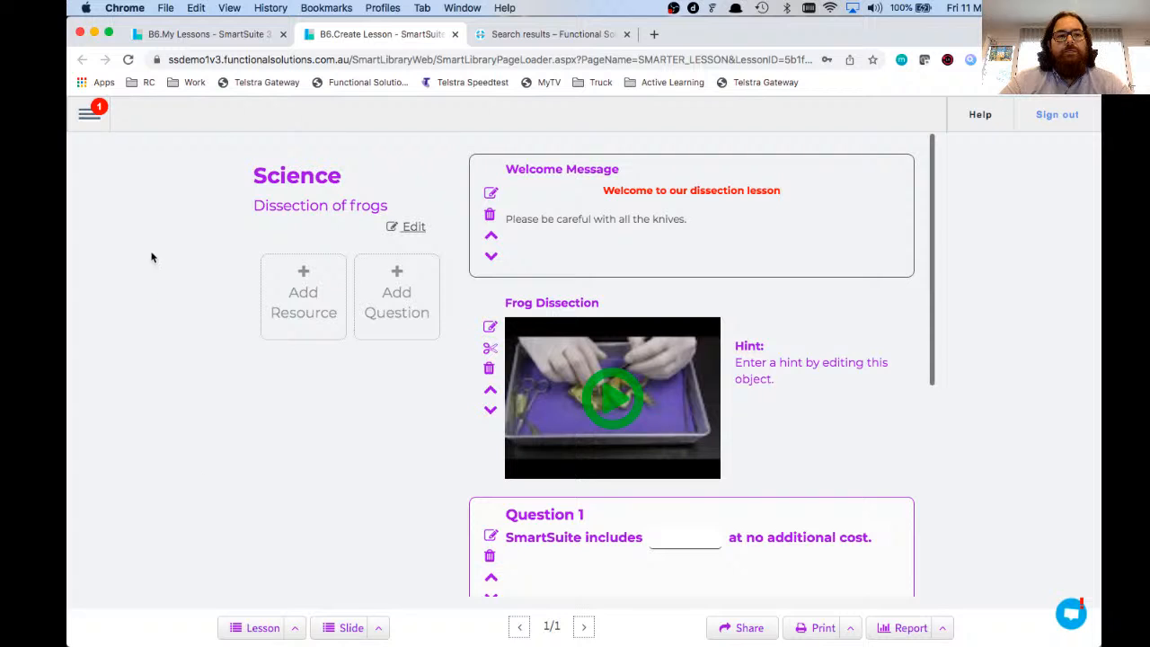
left_click(92, 124)
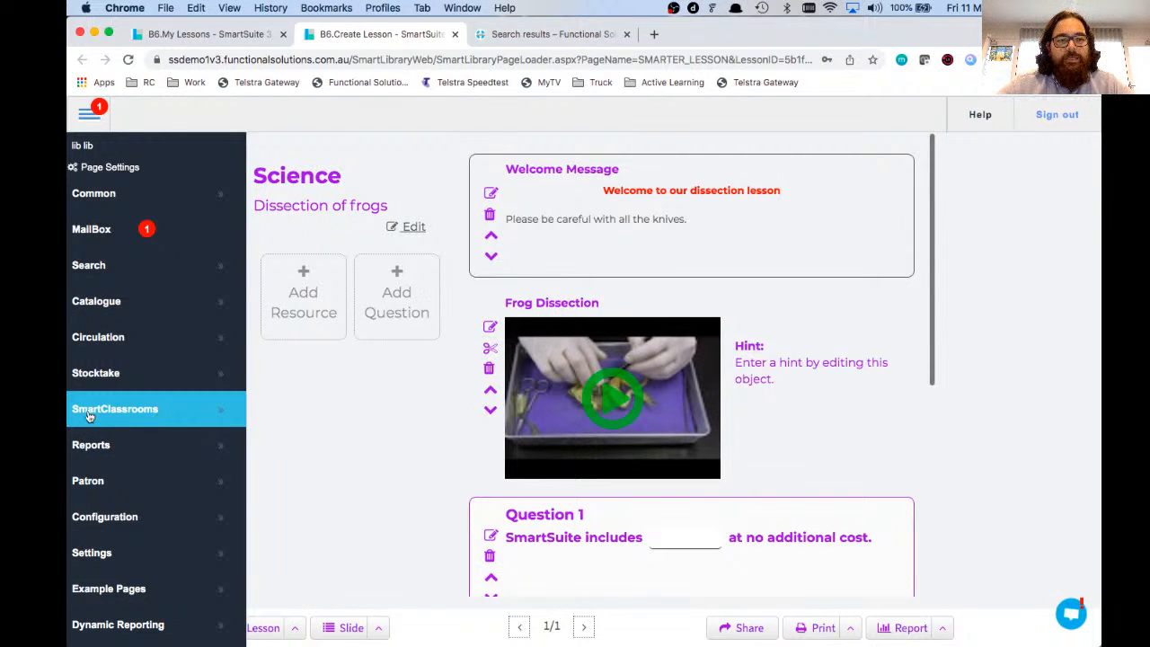
Step: Go to Patron > Patron Management for the current patron's record
left_click(150, 488)
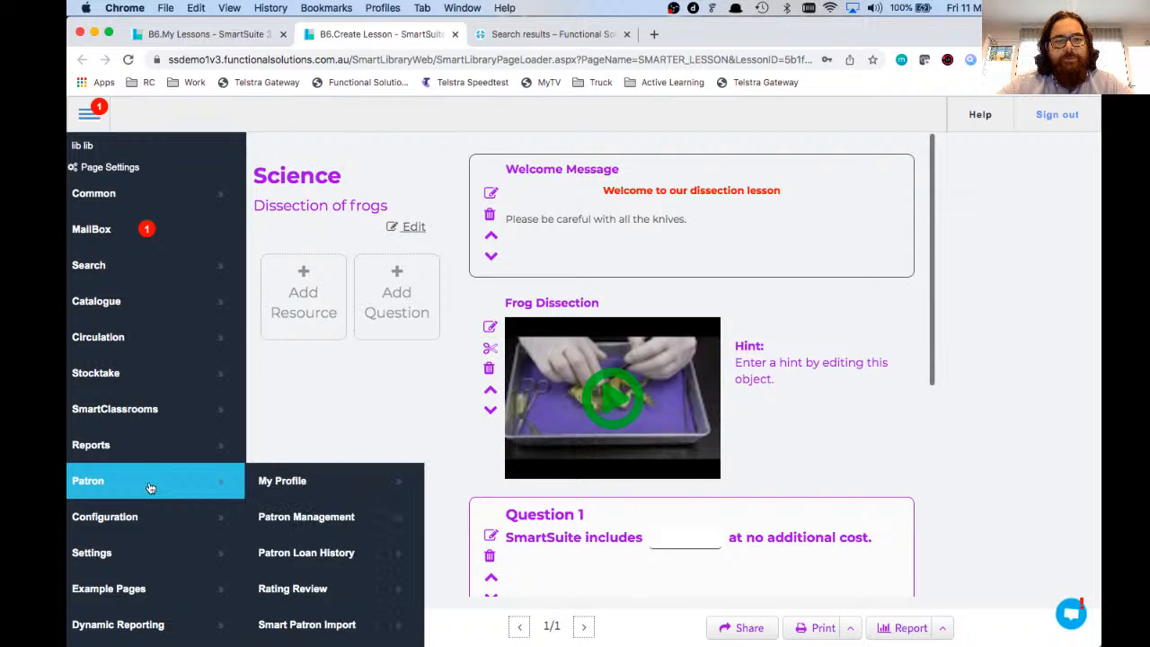
left_click(284, 528)
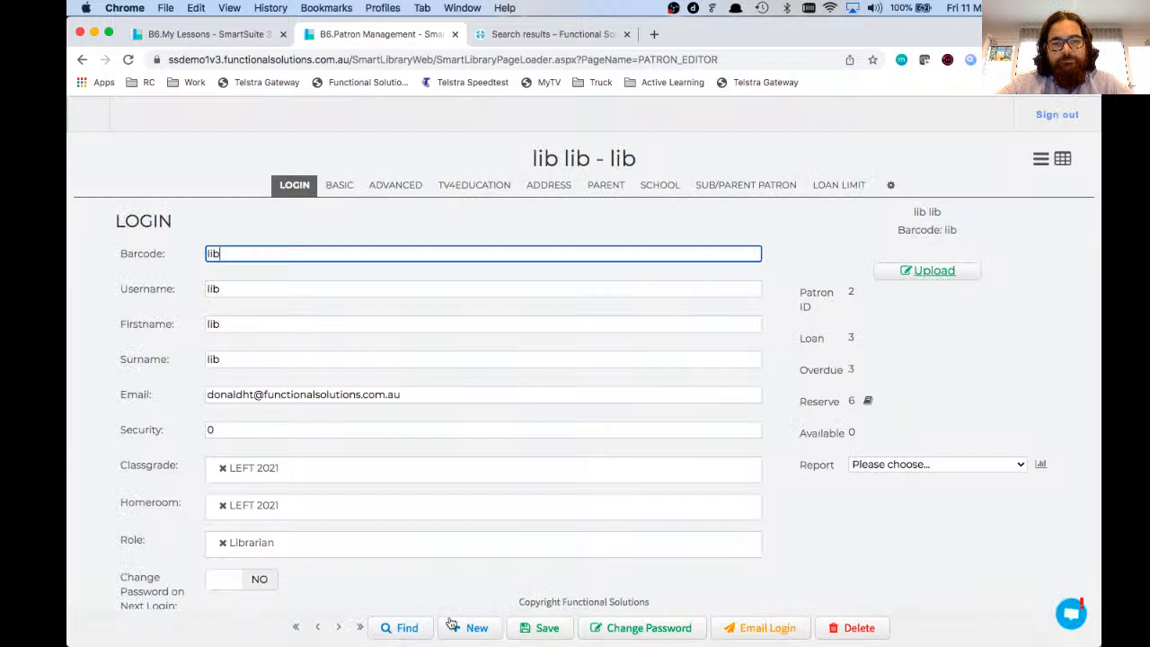
left_click(407, 628)
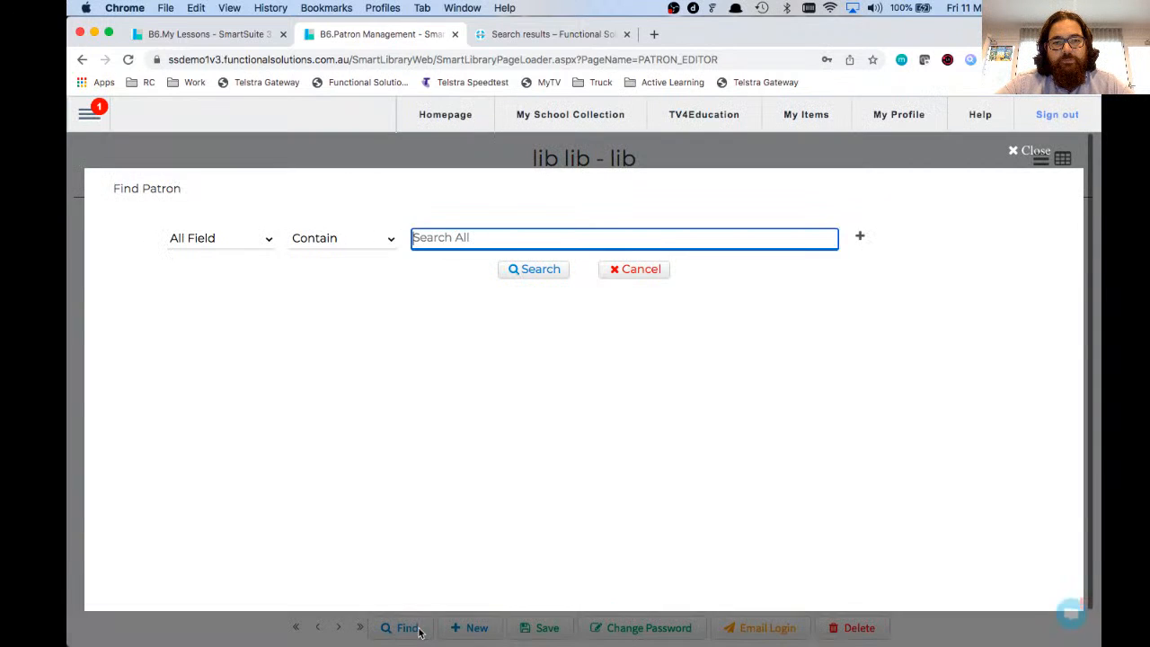
left_click(1017, 150)
left_click(381, 398)
Step: Replace the patron's Librarian role with Teacher, found by searching 'tea'
left_click(216, 544)
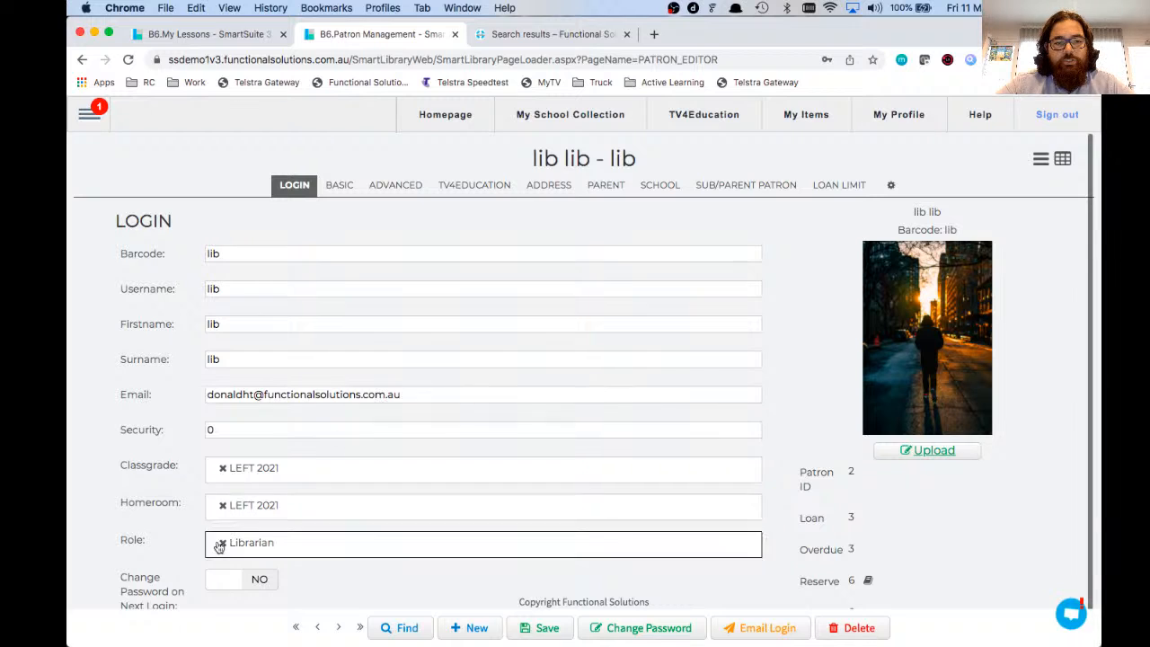
left_click_drag(123, 543, 152, 548)
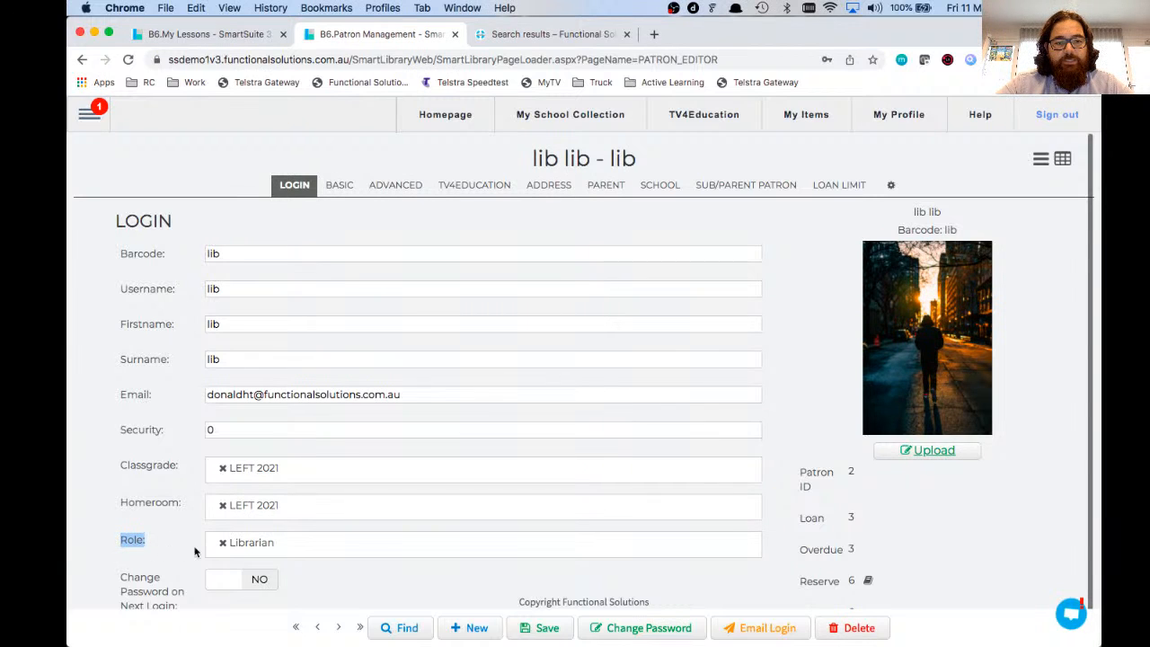
left_click(222, 542)
left_click(239, 546)
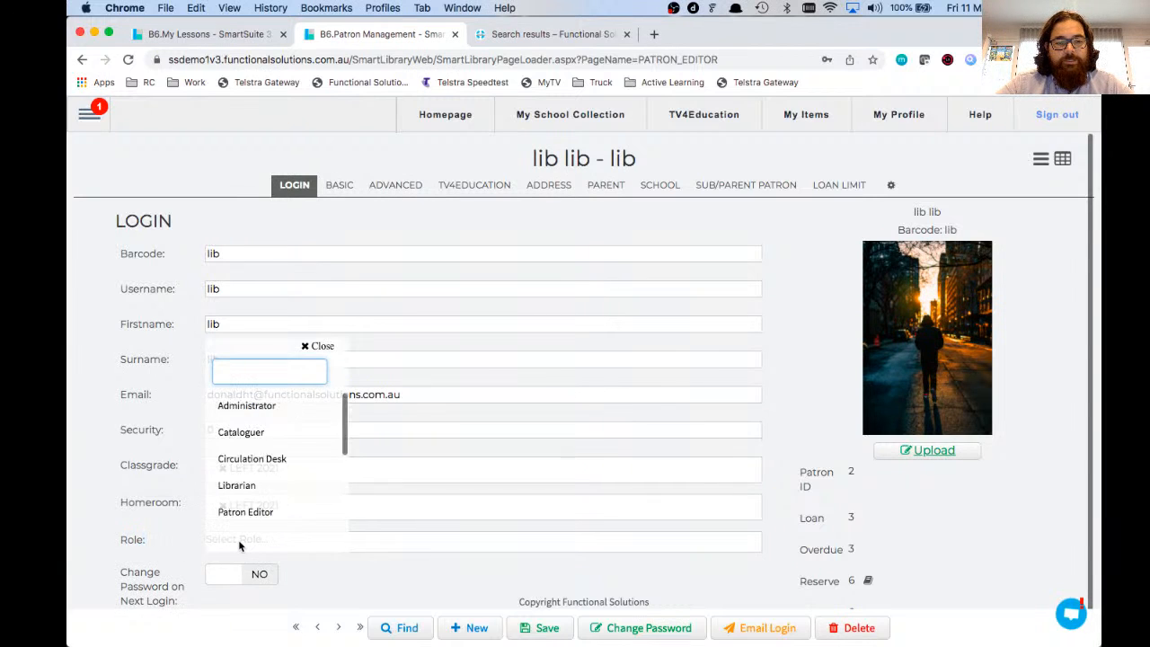
type("tea")
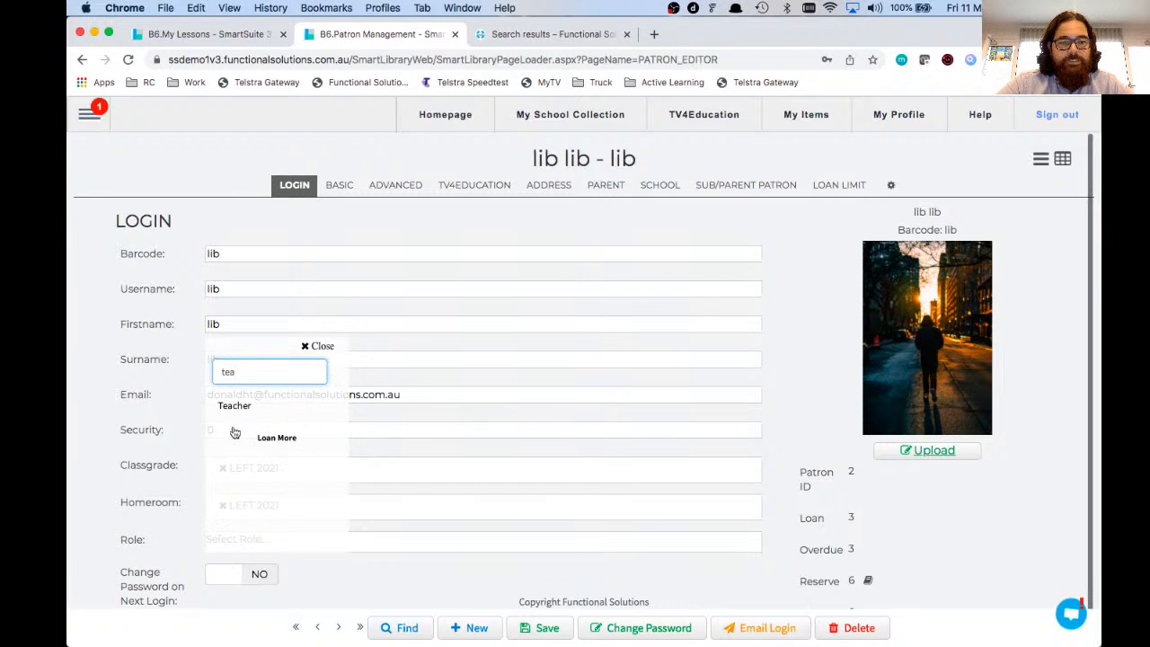
left_click(228, 408)
left_click(316, 347)
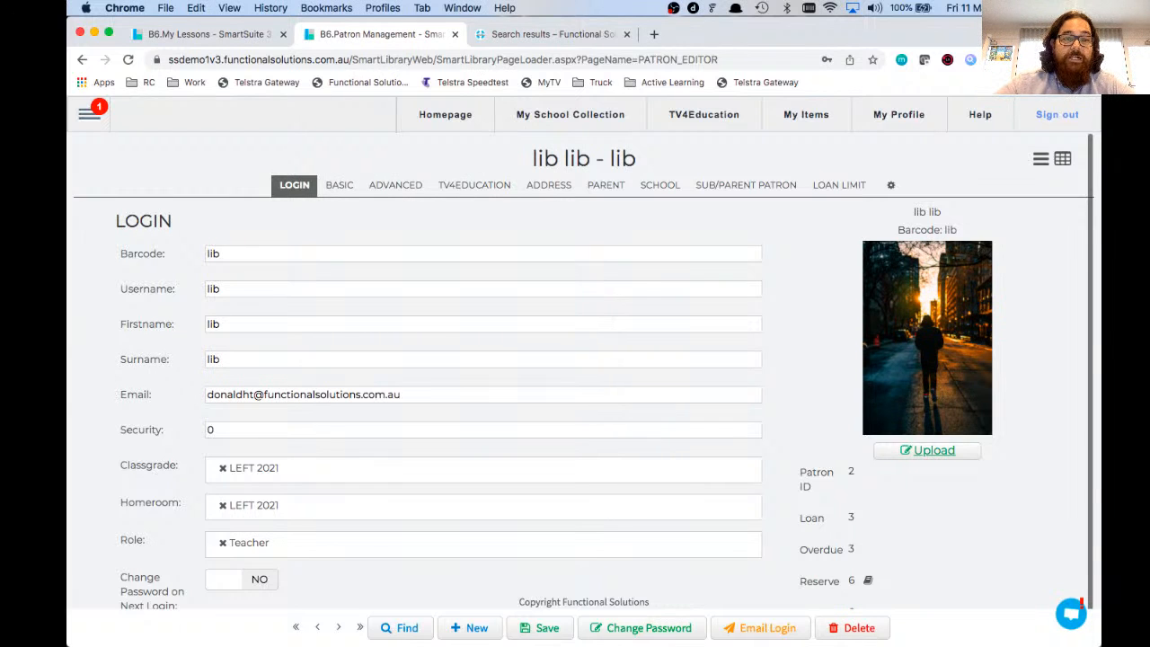
left_click(89, 114)
mouse_move(142, 409)
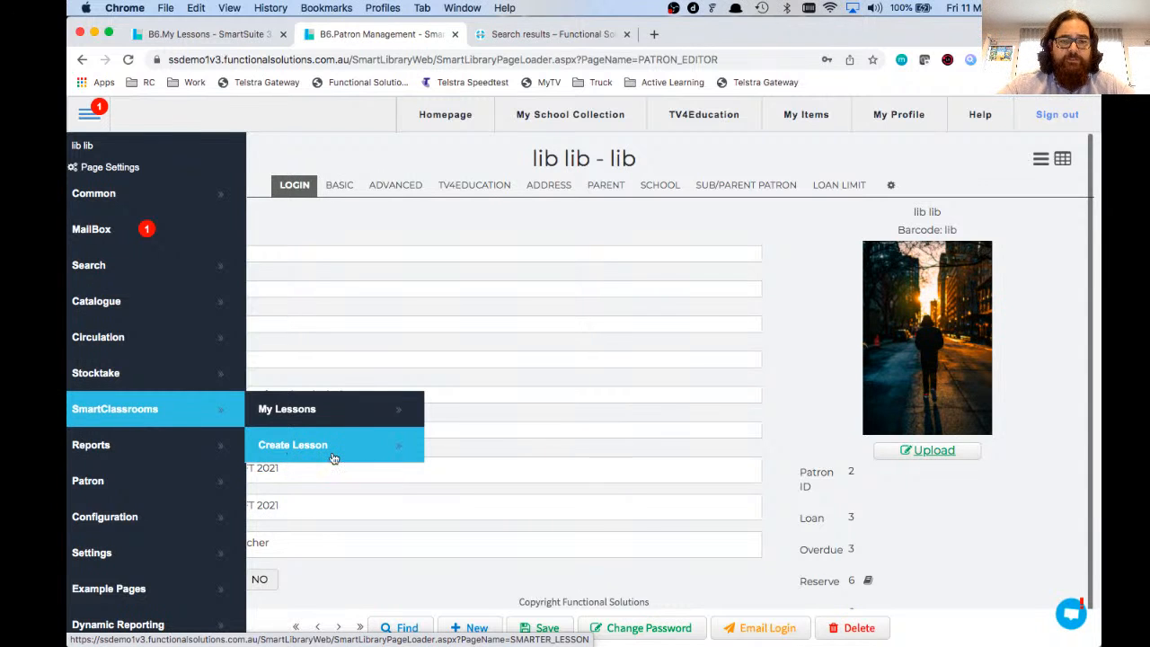
Step: Create and save the lesson 'Year 12 - Science H2o' describing water vapours mixed with chemicals
left_click(333, 458)
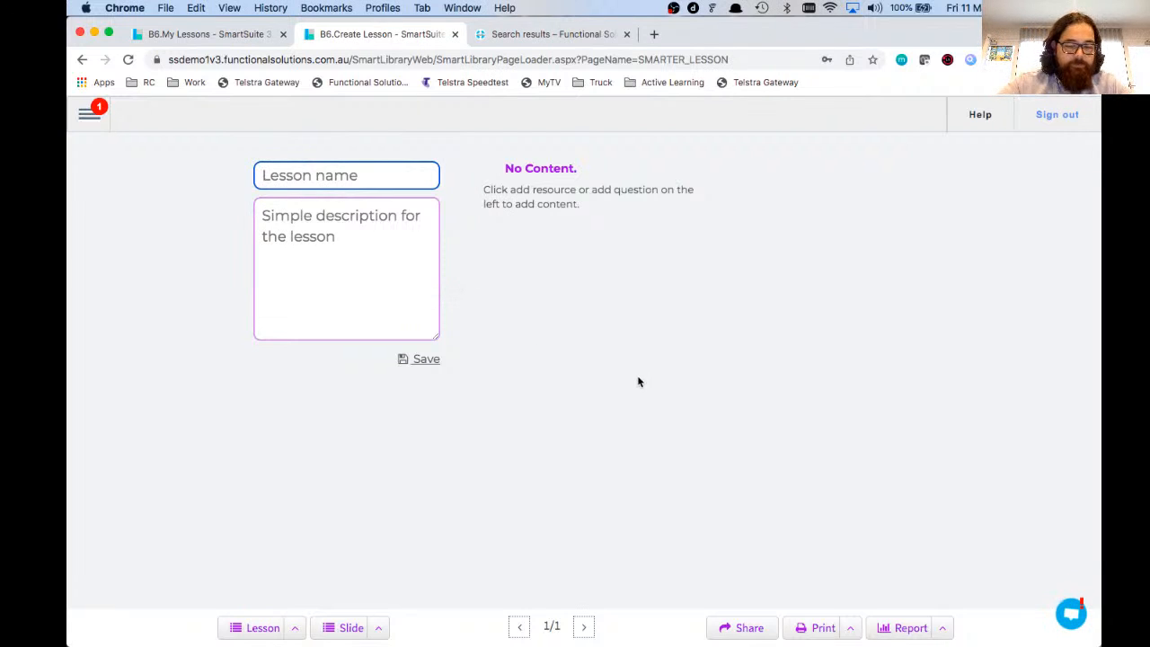
type("Year 12 ")
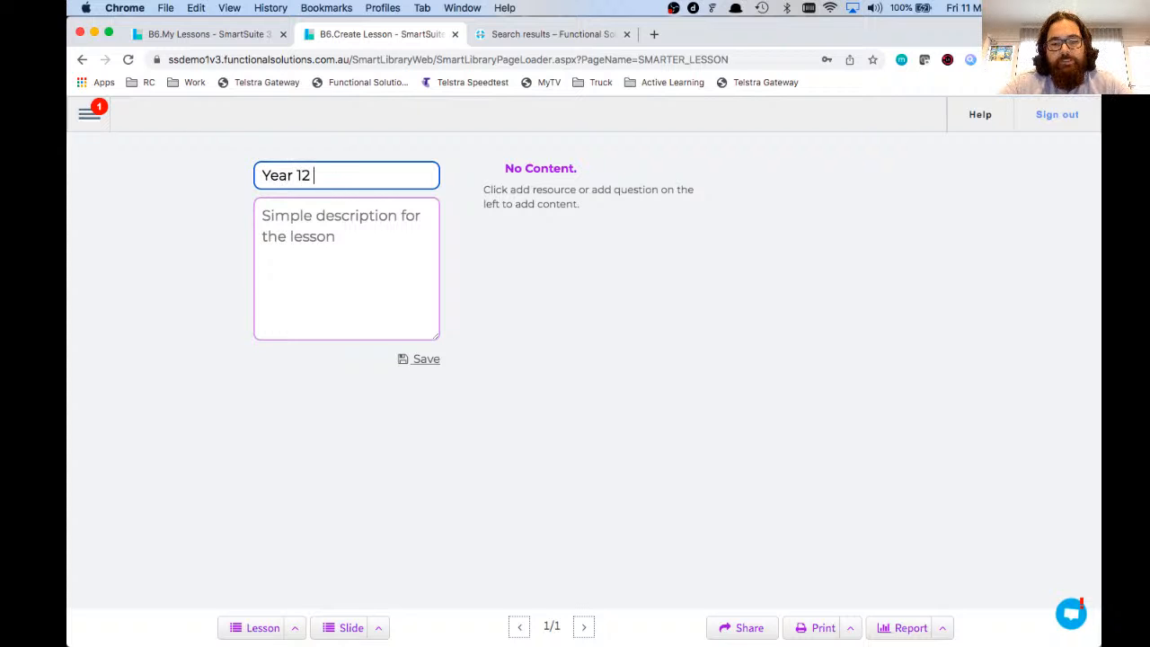
type("- Science ")
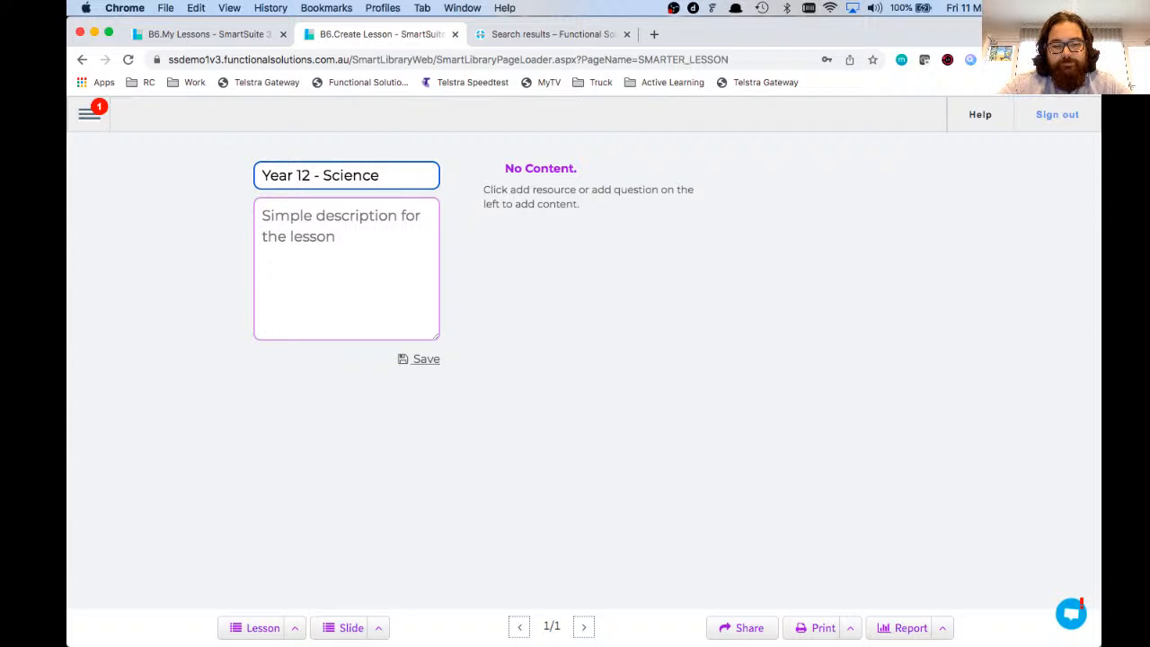
type("H2o")
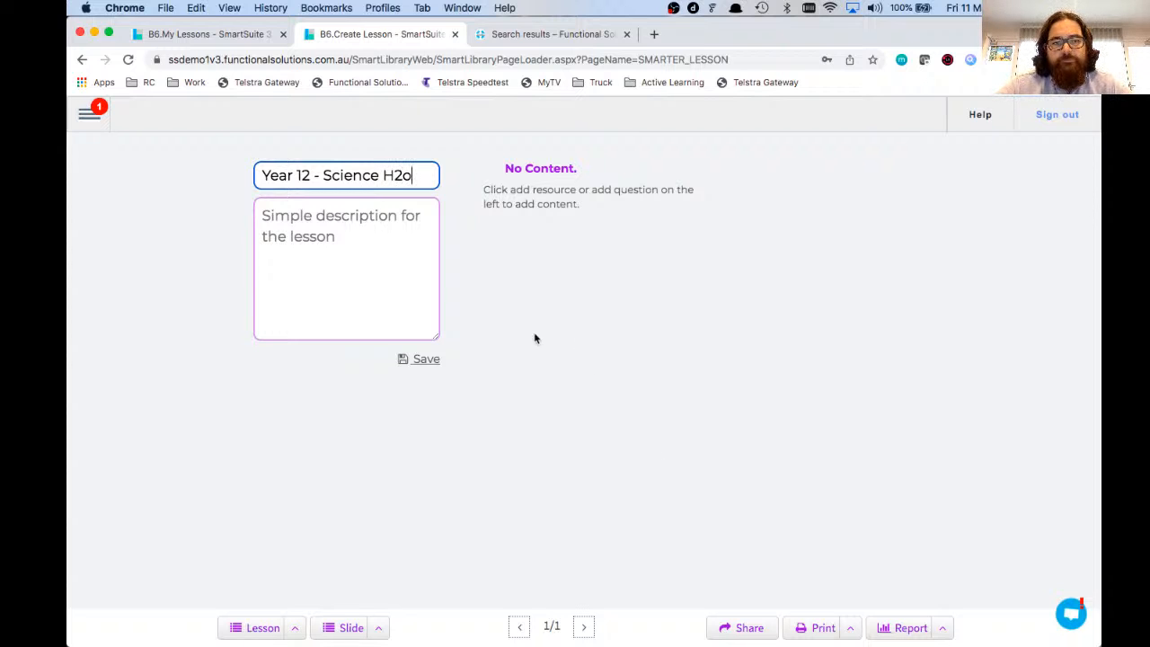
left_click(383, 205)
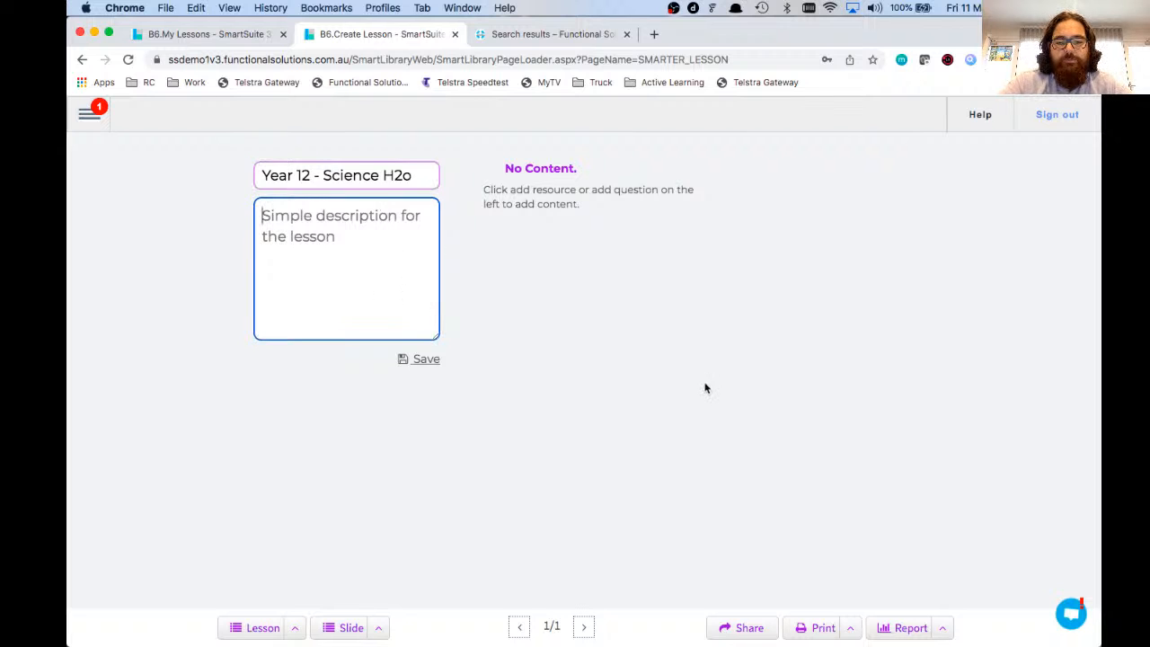
type("What happens to ")
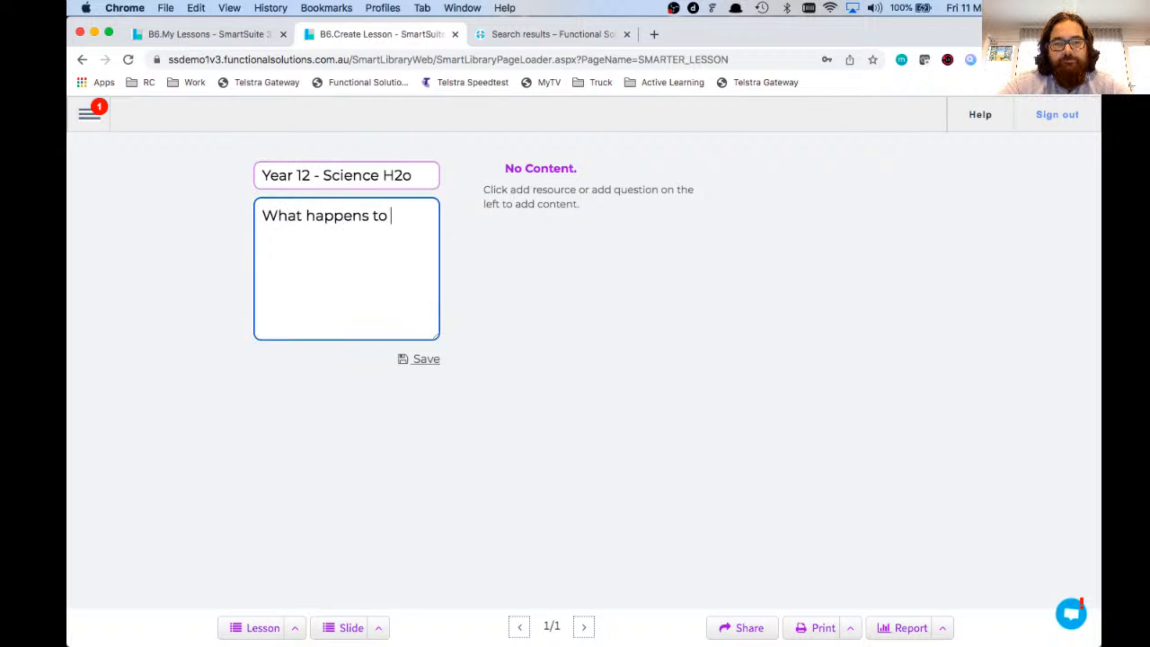
type("water vap")
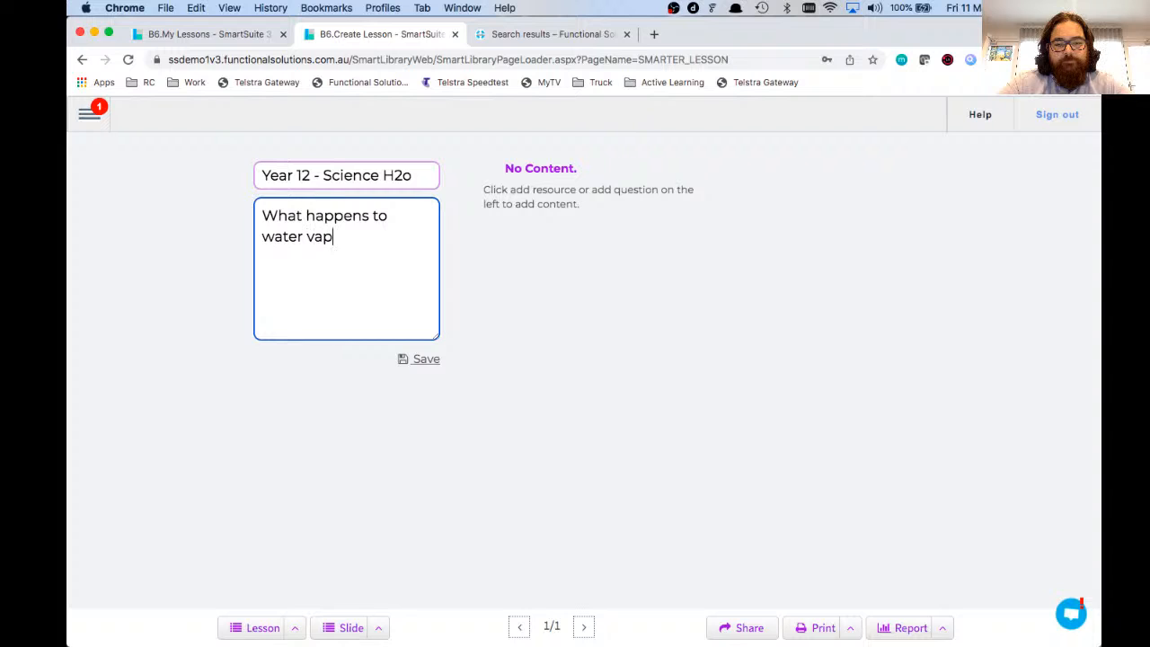
type("ours when mi")
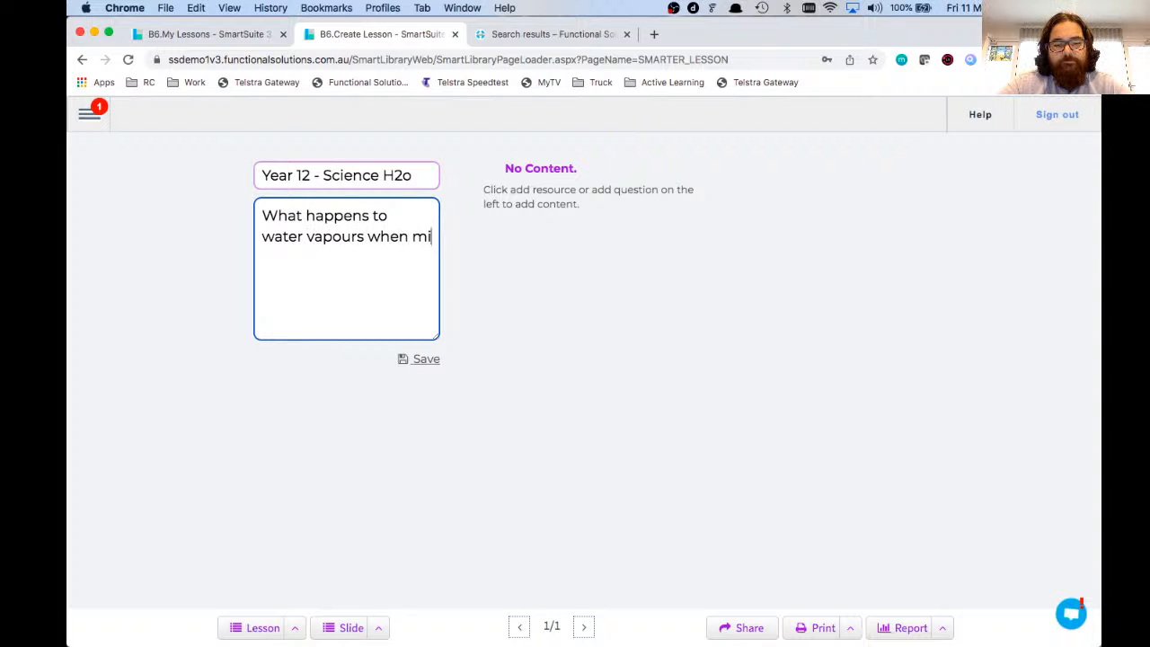
type("xed with various ")
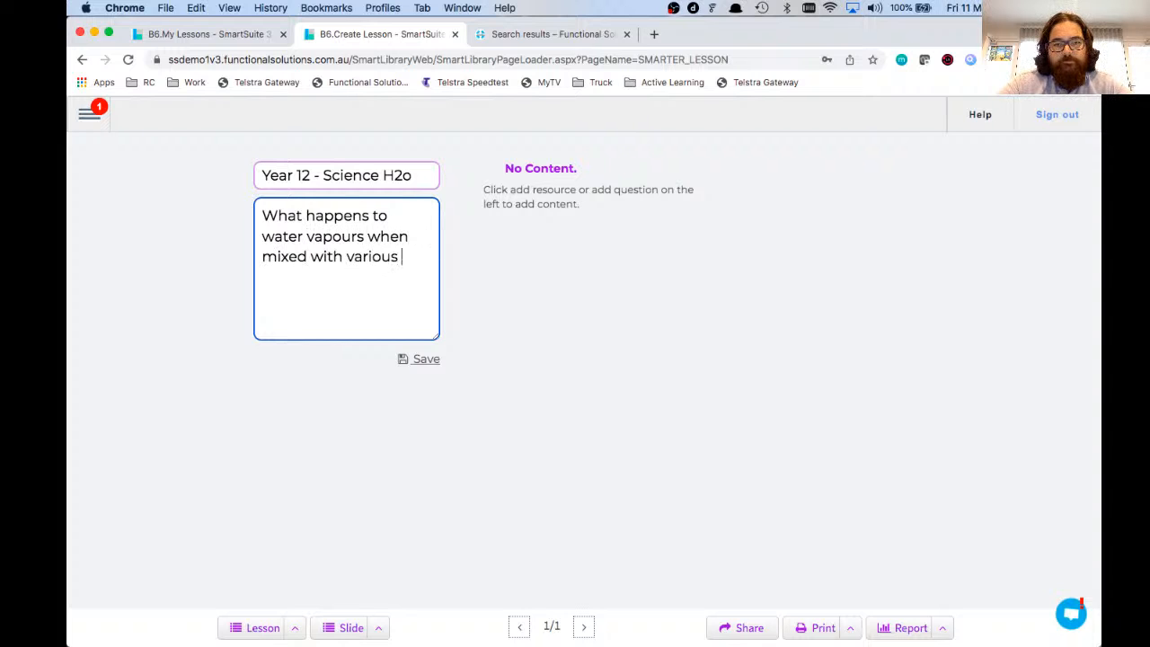
type("chim")
key("BackSpace")
key("BackSpace")
type("emicals")
left_click(428, 363)
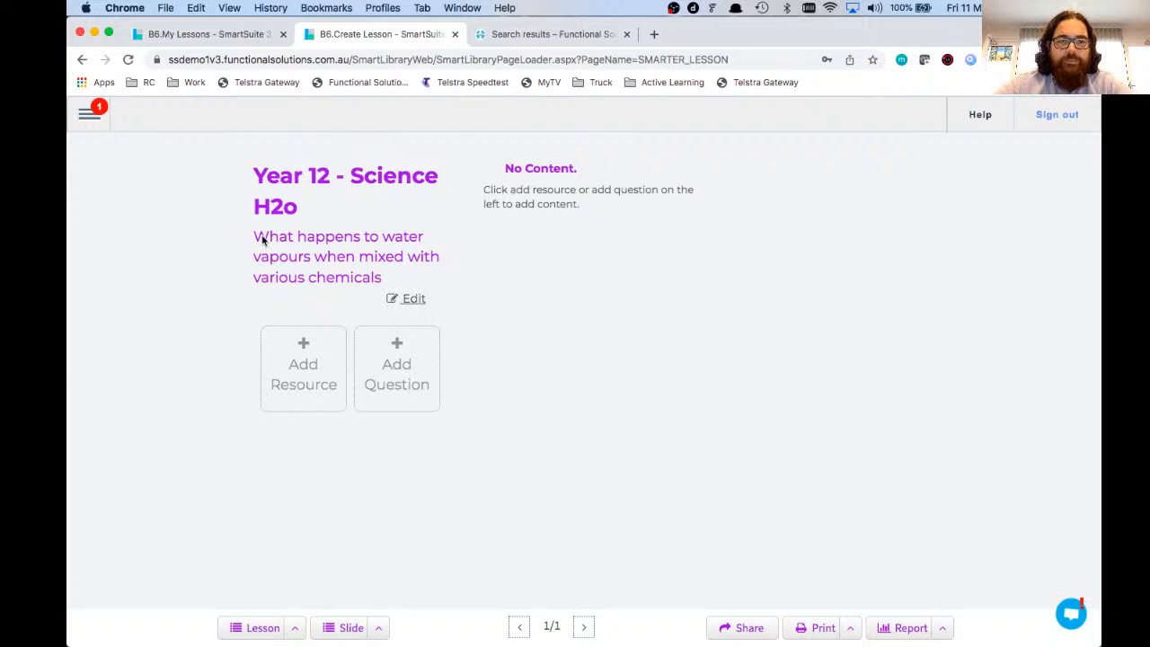
Step: Highlight and deselect the lesson description, then start adding a resource
left_click_drag(257, 236, 381, 282)
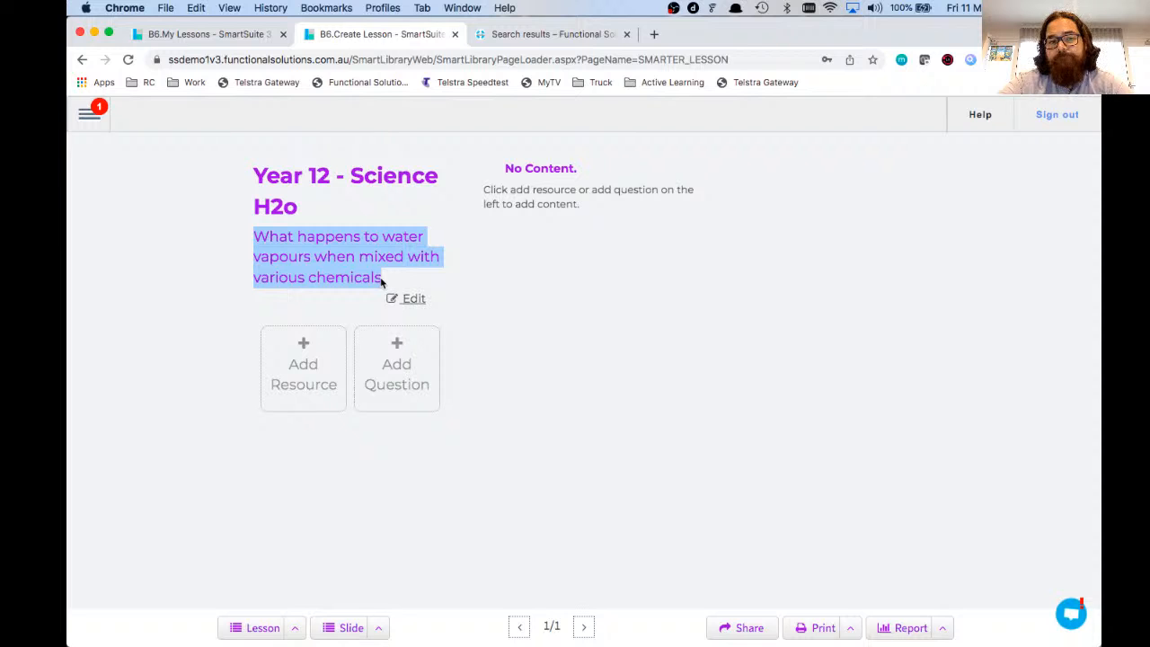
left_click(568, 369)
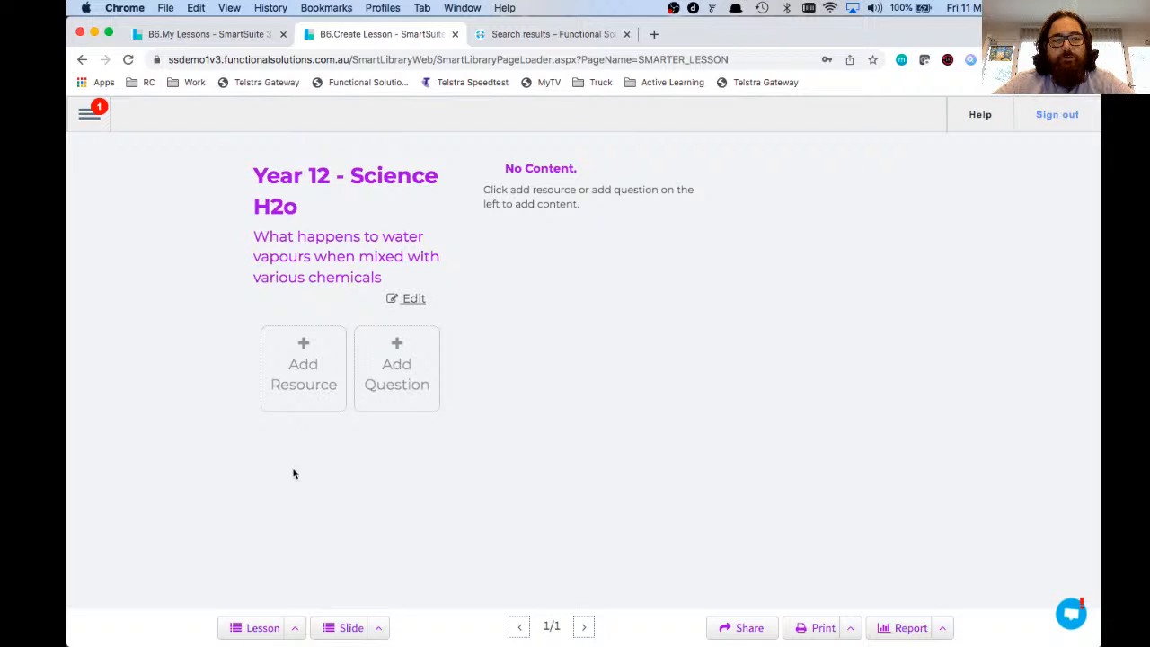
left_click(304, 376)
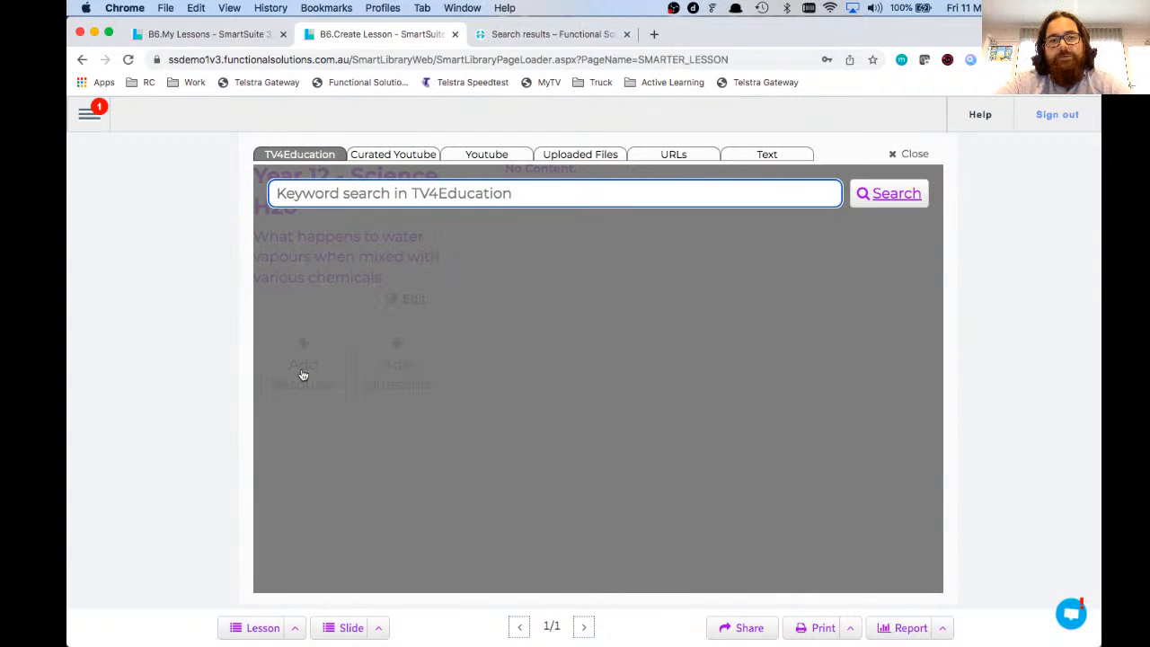
Step: Browse the Curated Youtube, Youtube and Uploaded Files resource types, ending on the URL form
left_click(372, 158)
left_click(471, 157)
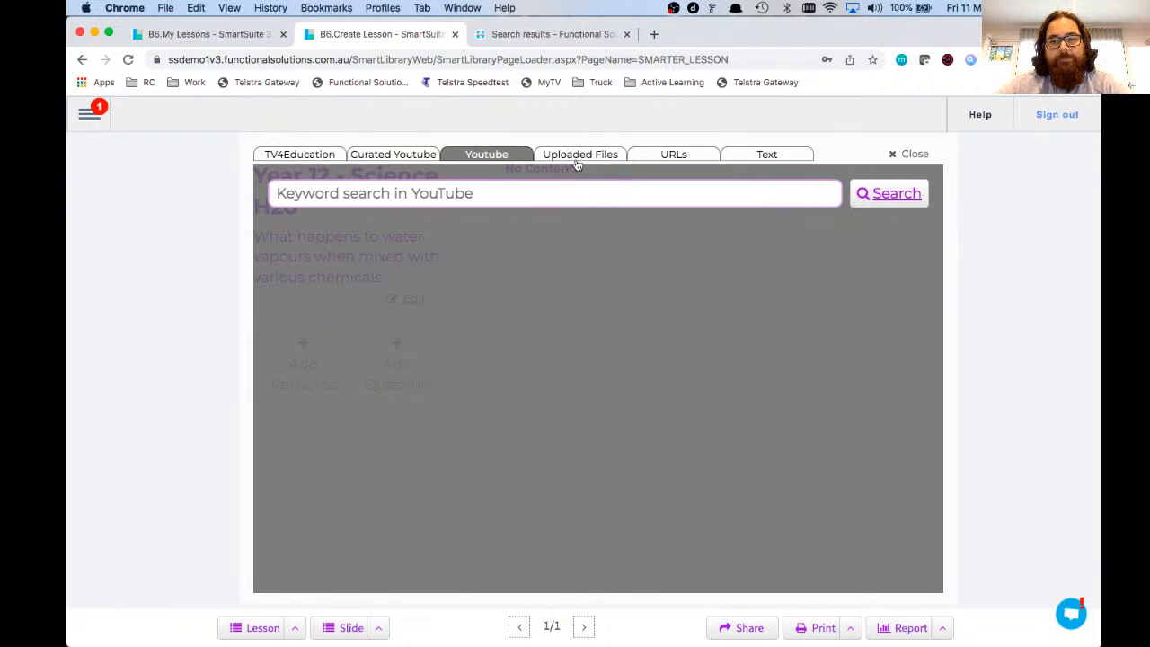
left_click(581, 154)
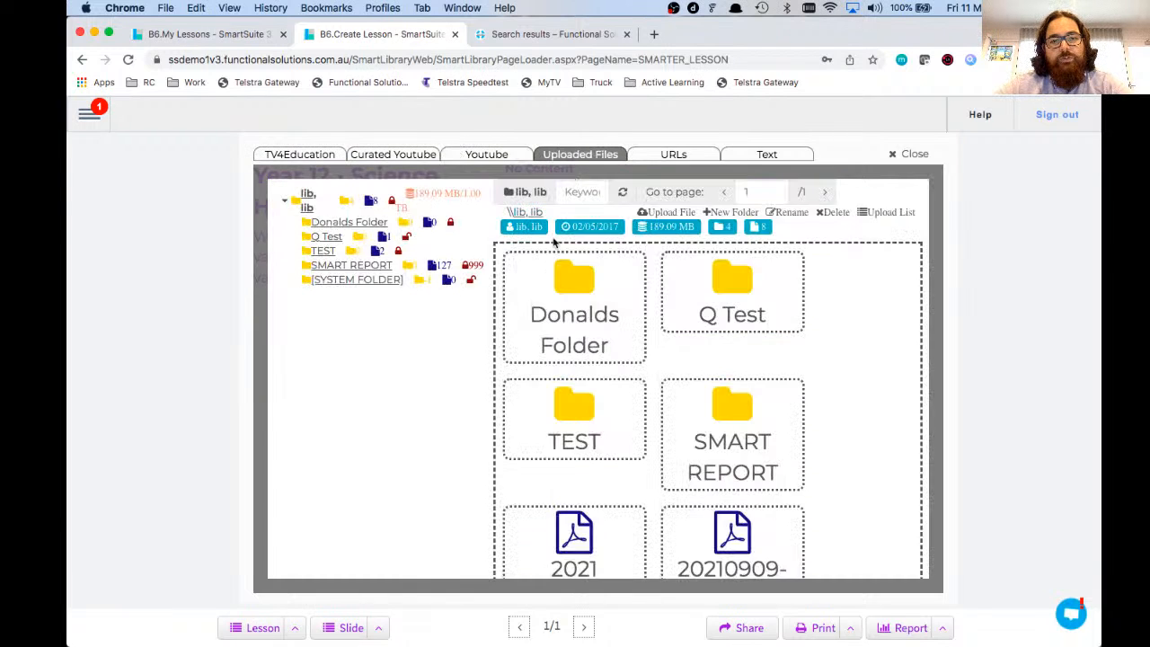
left_click(660, 157)
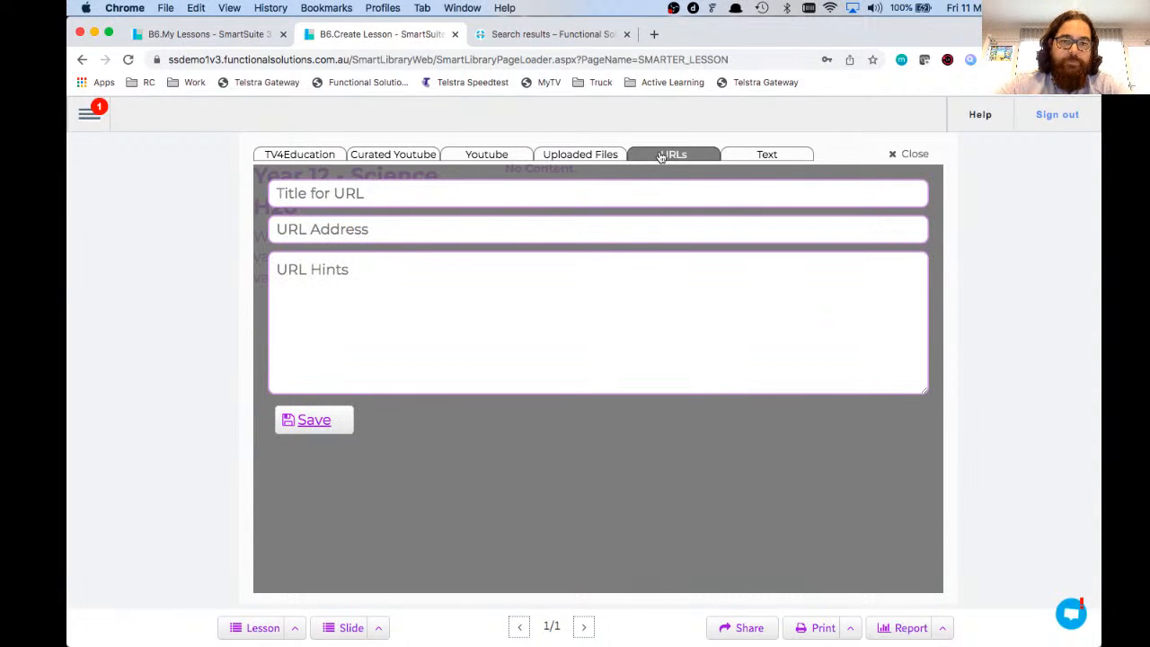
Step: Start a 'Welcome Message' text resource with a centred, large red heading 'WELCOME TO OUR LESSON'
left_click(764, 157)
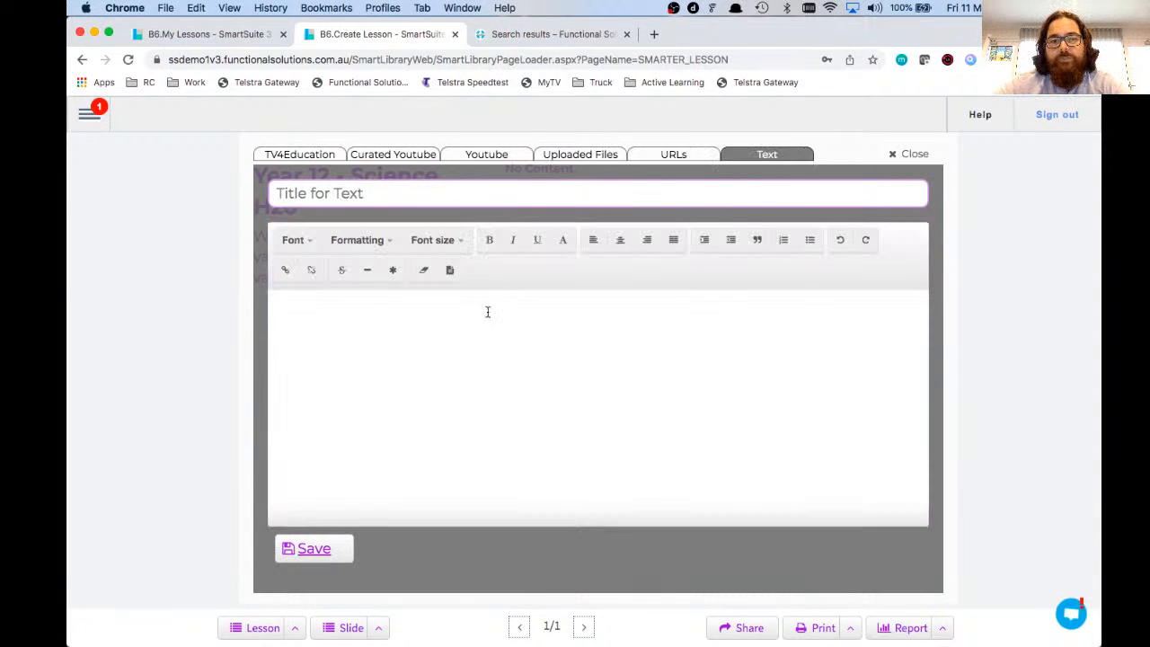
left_click(504, 193)
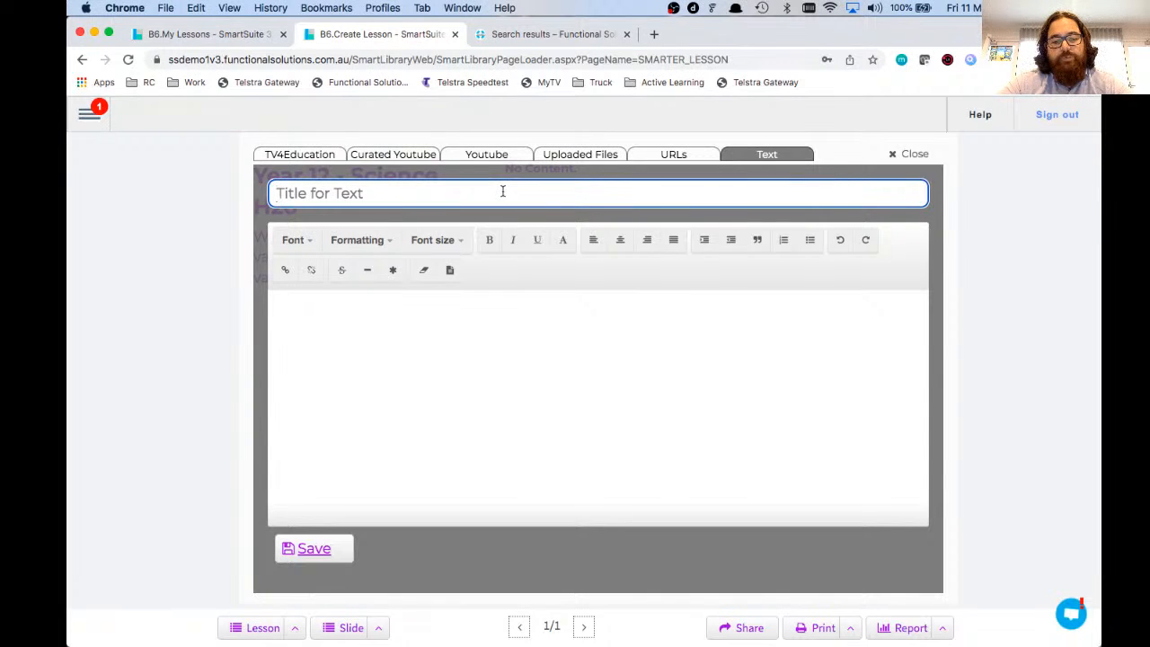
type("Welcome Messa")
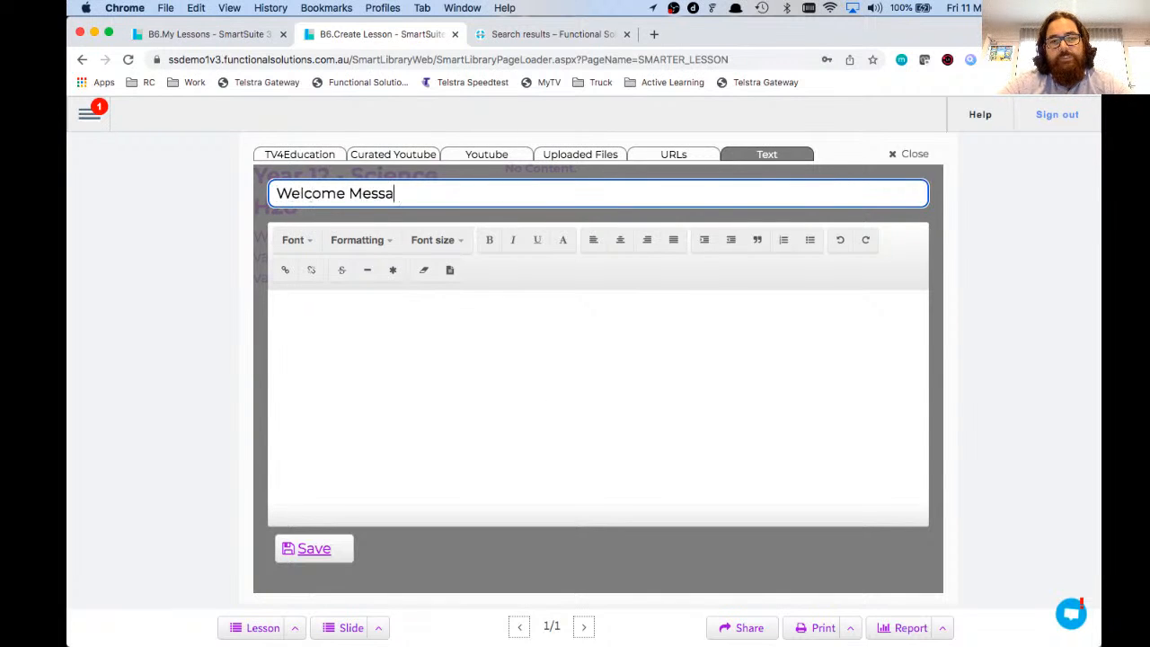
type("ge")
left_click(506, 314)
left_click(619, 240)
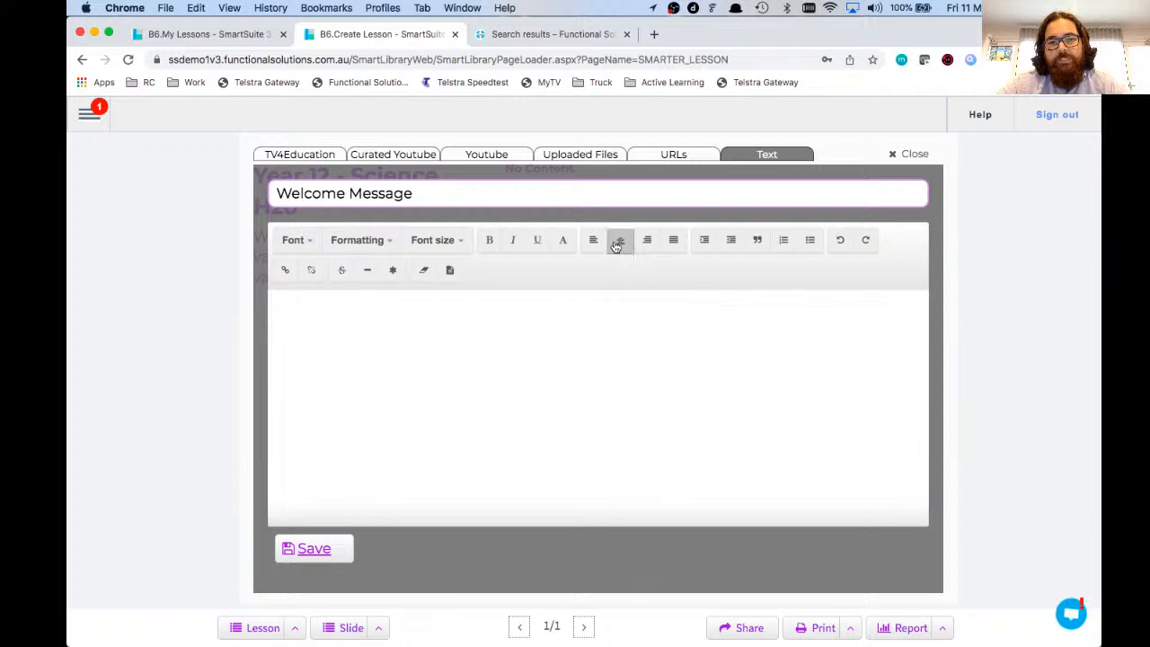
left_click(563, 242)
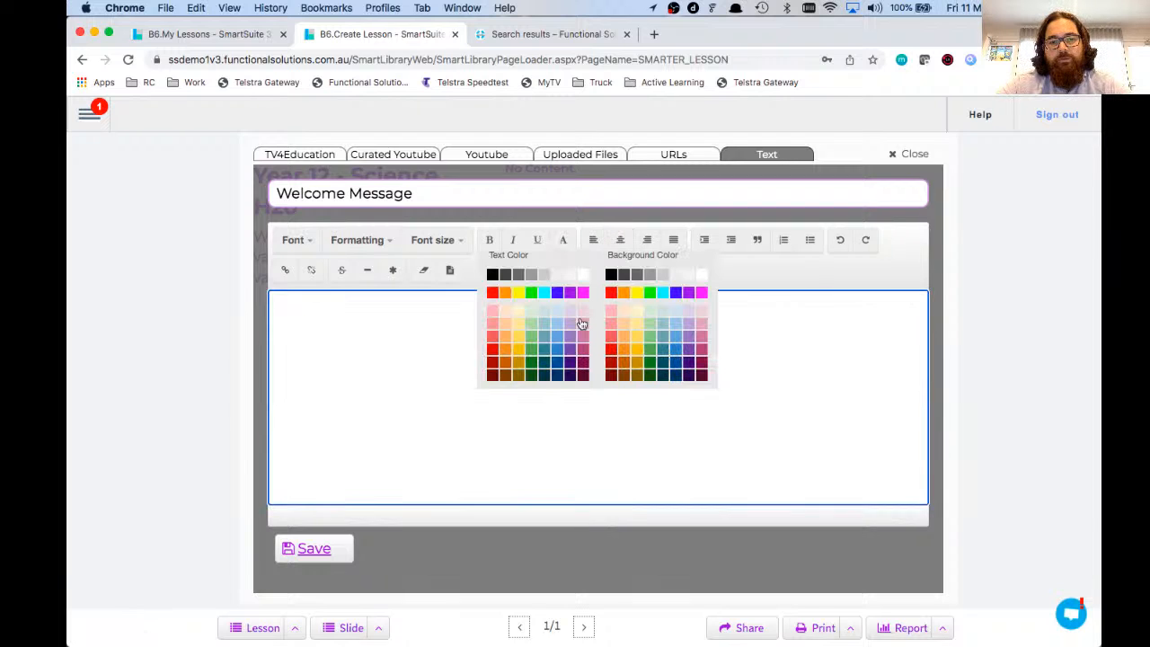
left_click(493, 292)
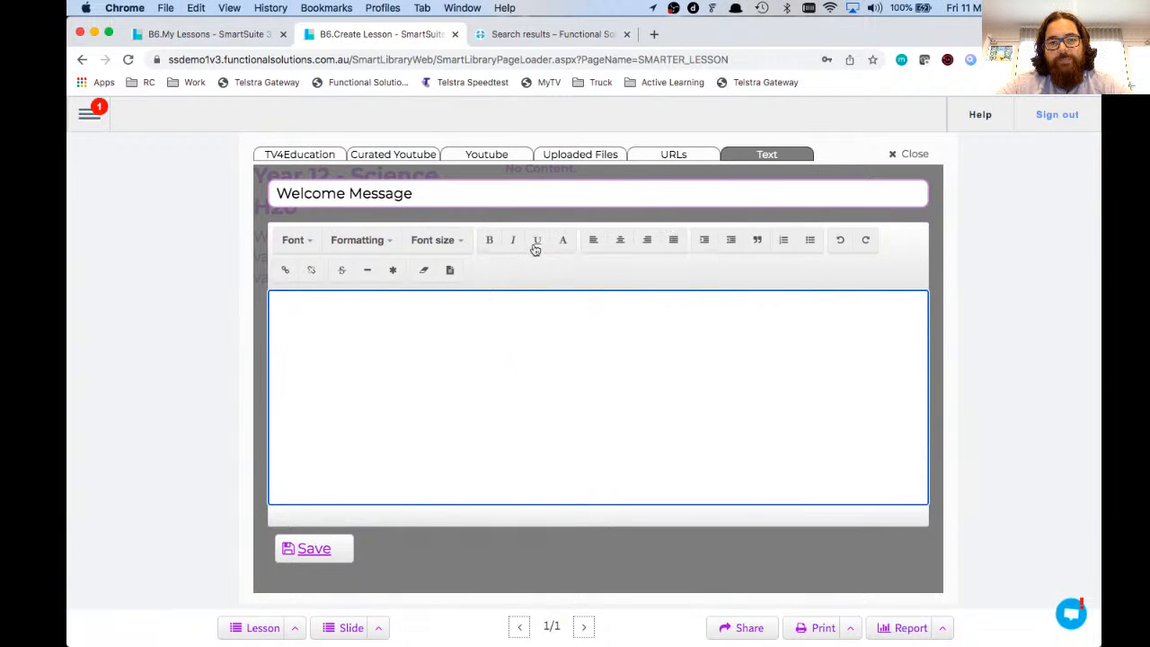
left_click(435, 240)
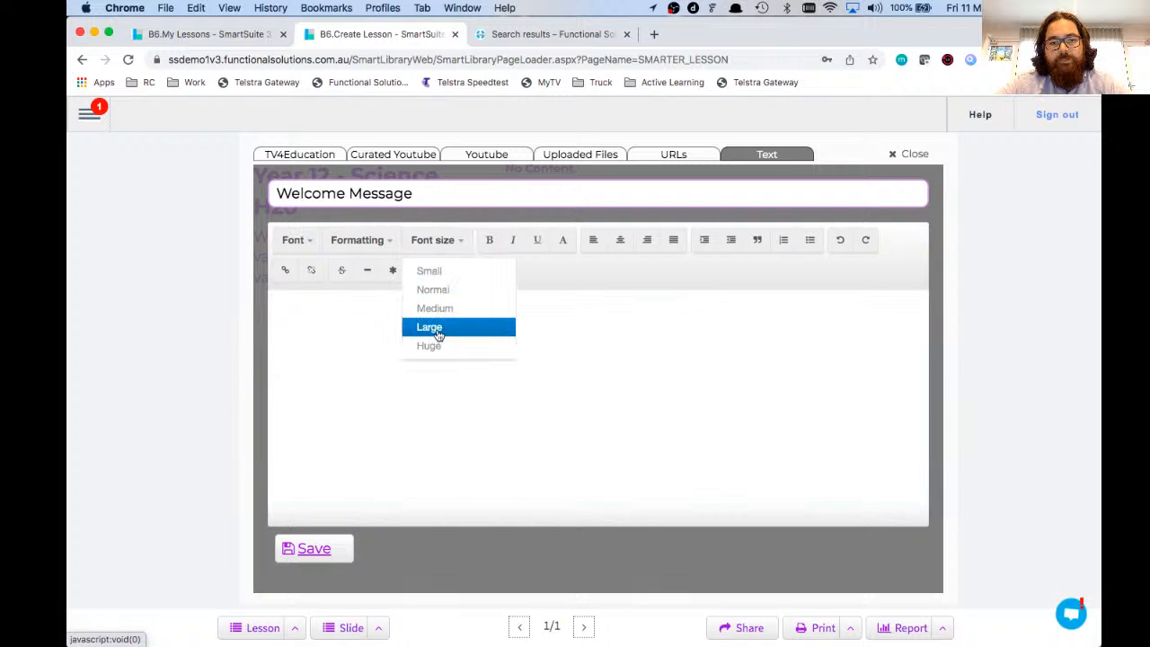
left_click(439, 329)
type("WELCOME")
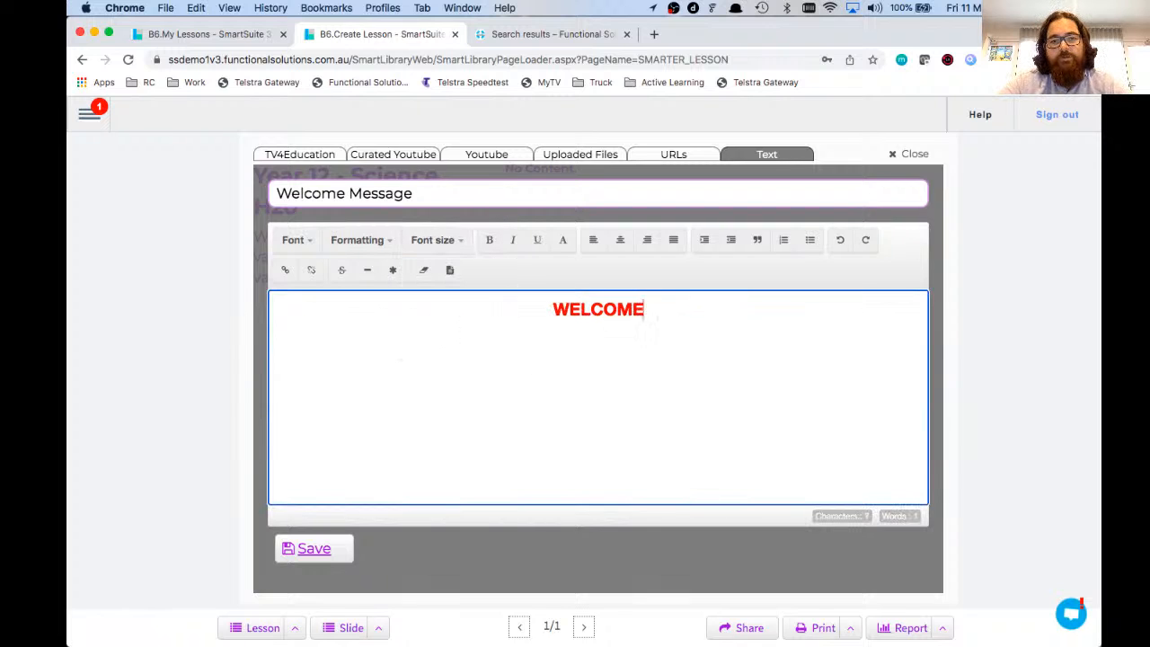
type(" TO OUR LESSON")
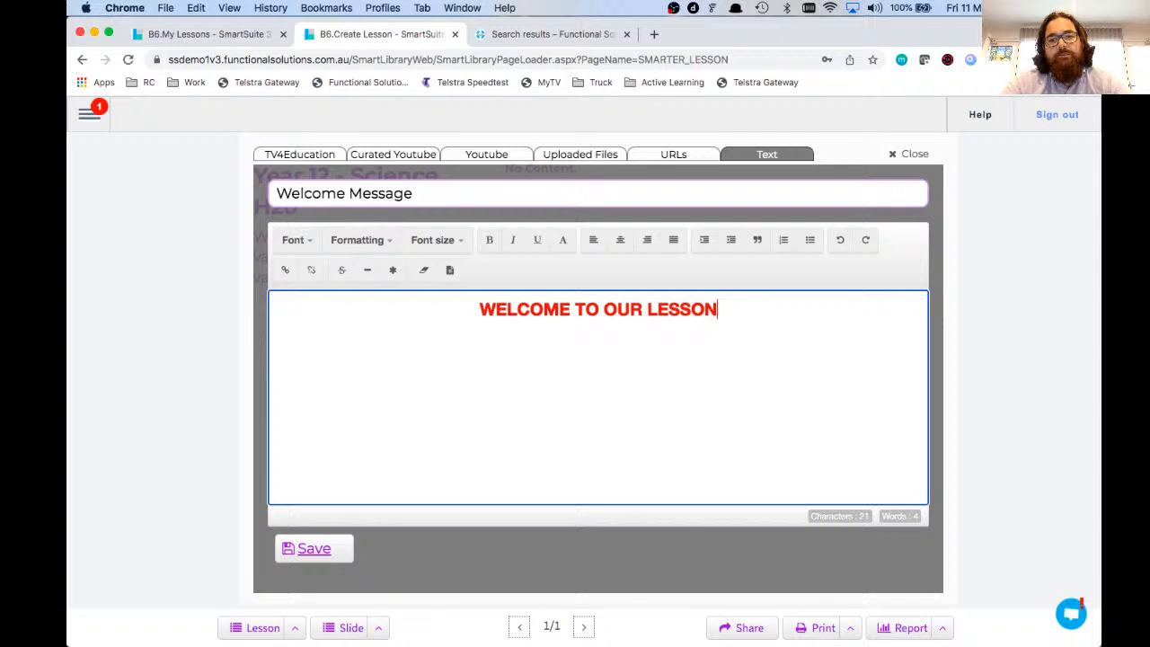
Step: Begin a new line below the heading in left-aligned, black, normal-size text
key("Return")
left_click(593, 239)
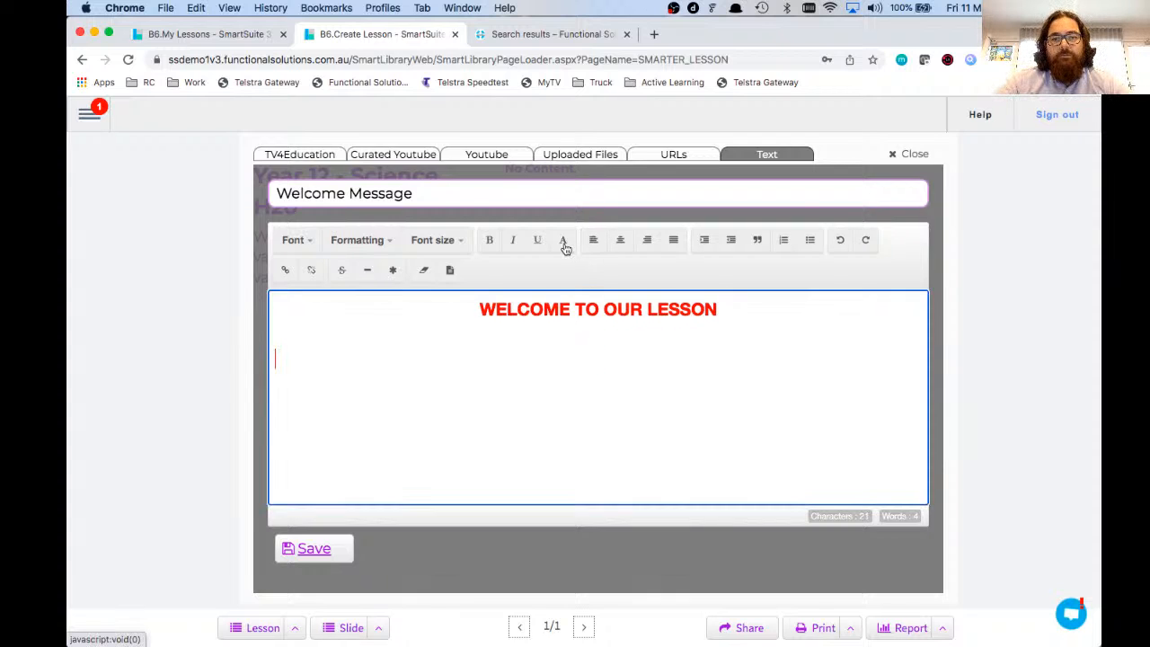
left_click(564, 241)
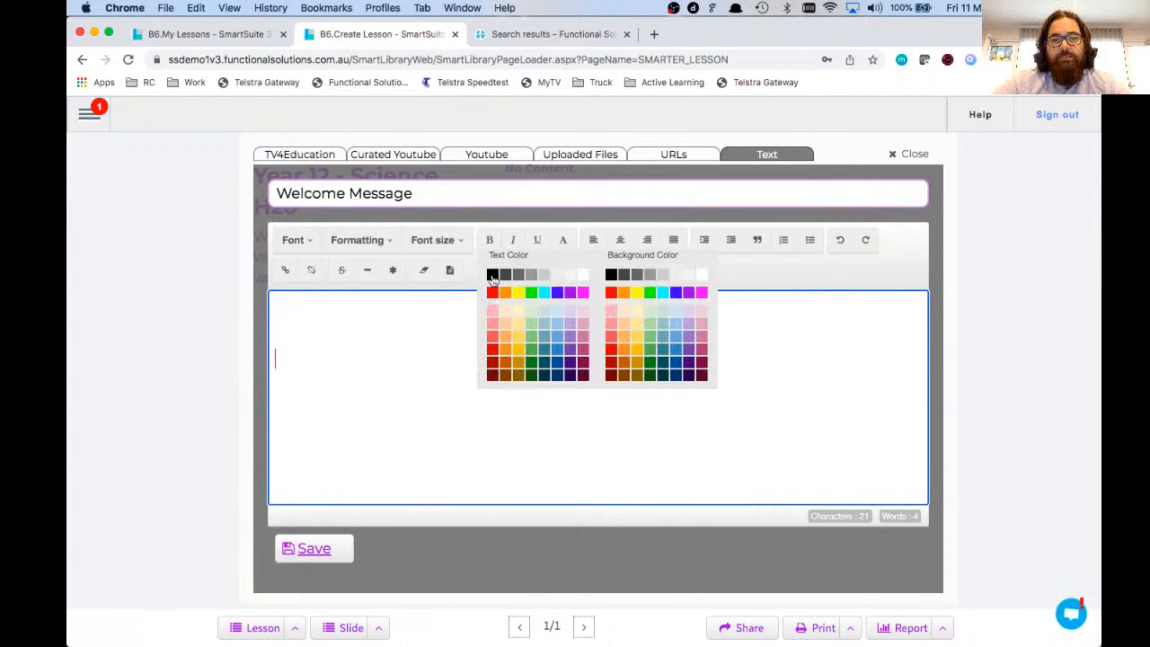
left_click(492, 279)
left_click(449, 241)
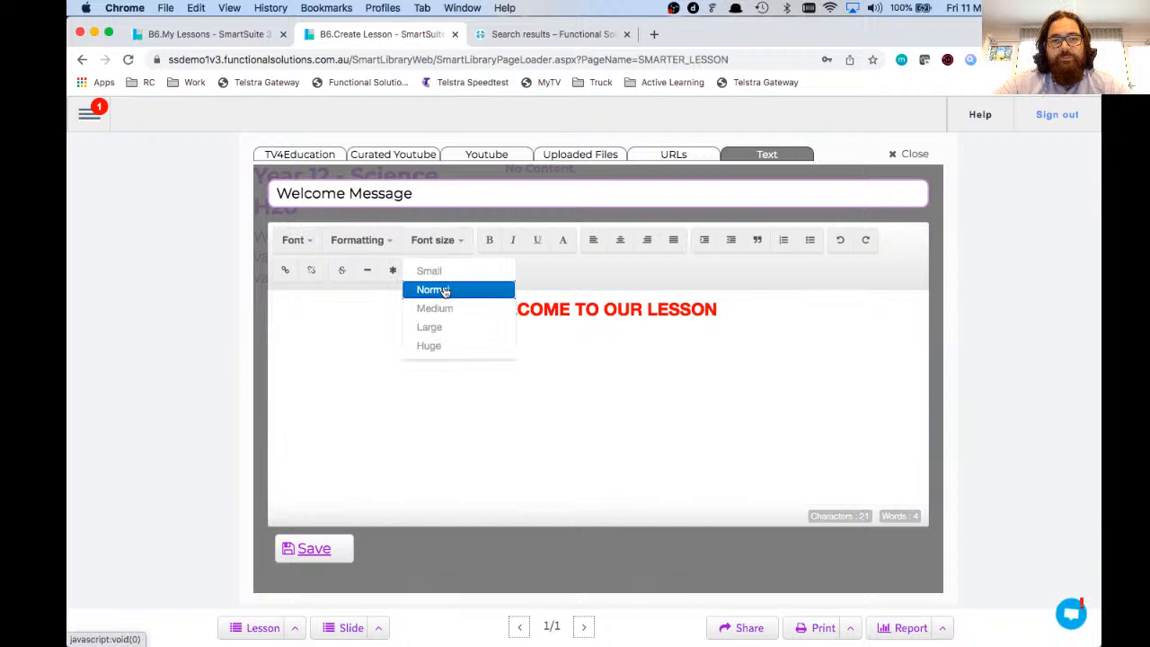
left_click(444, 290)
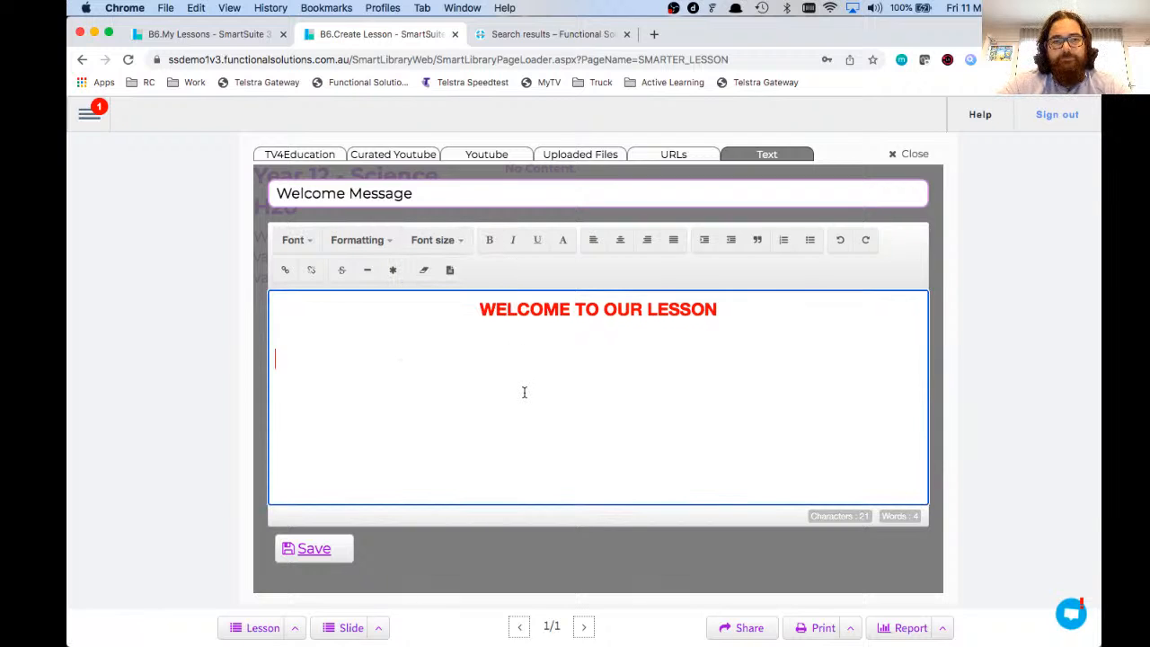
Step: Type the water-vapours intro and three 'Things to remember' safety points, then save the message
type("Today in our ")
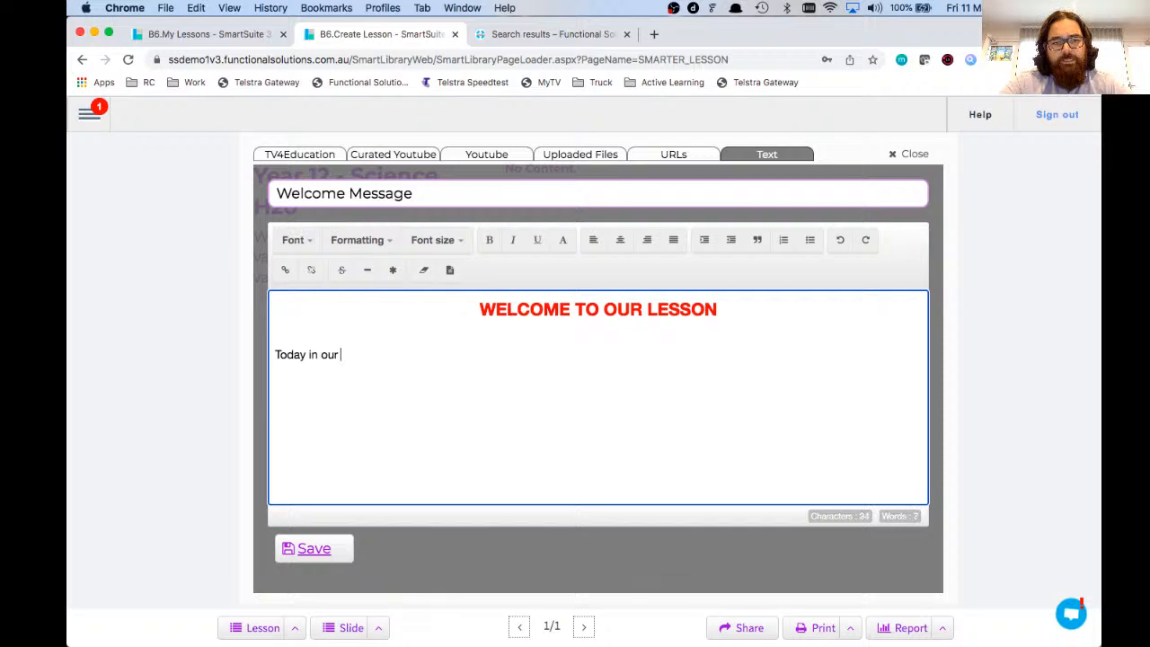
type("lesson we're go")
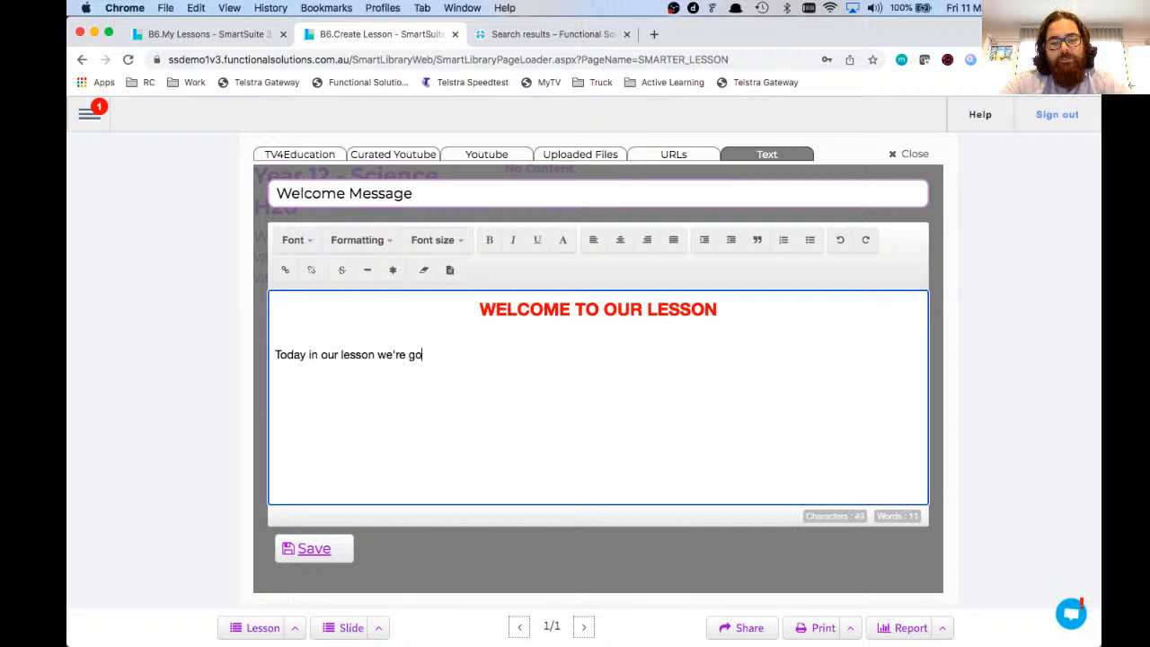
type("ing to have a look at")
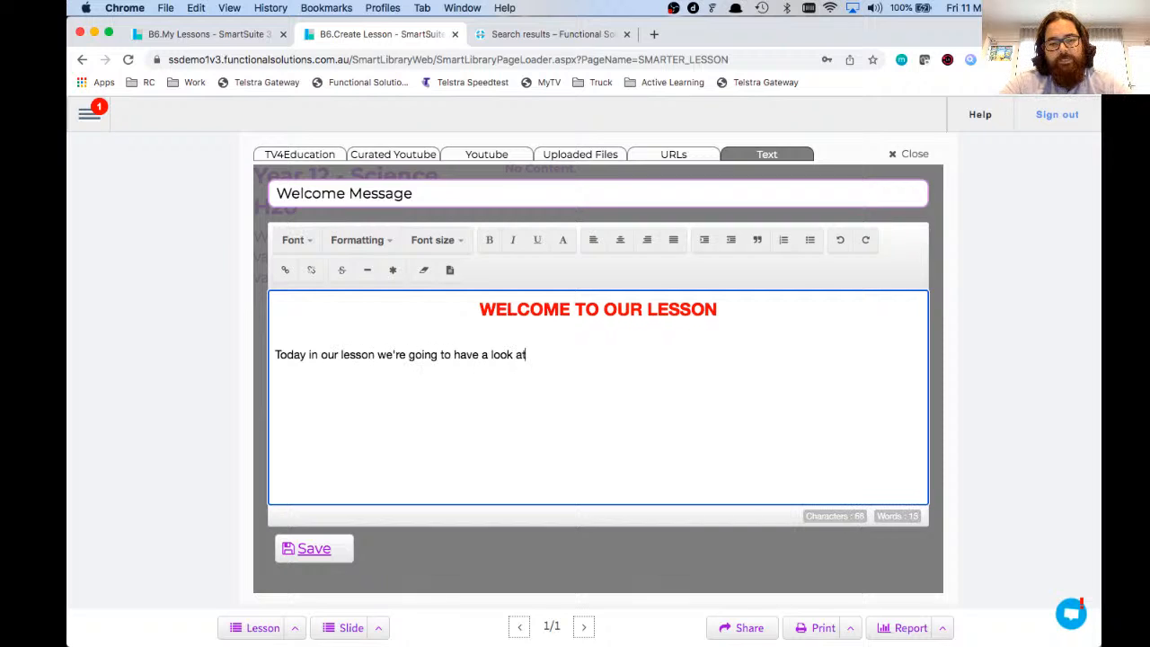
type(" how water")
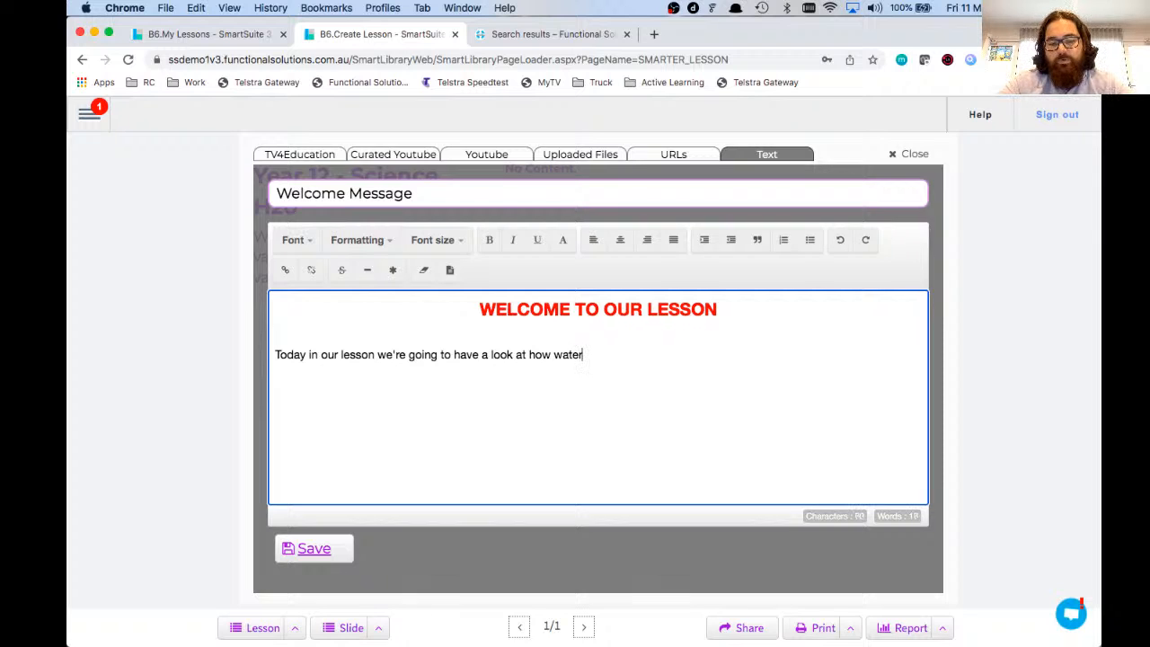
type(" vapours mix ")
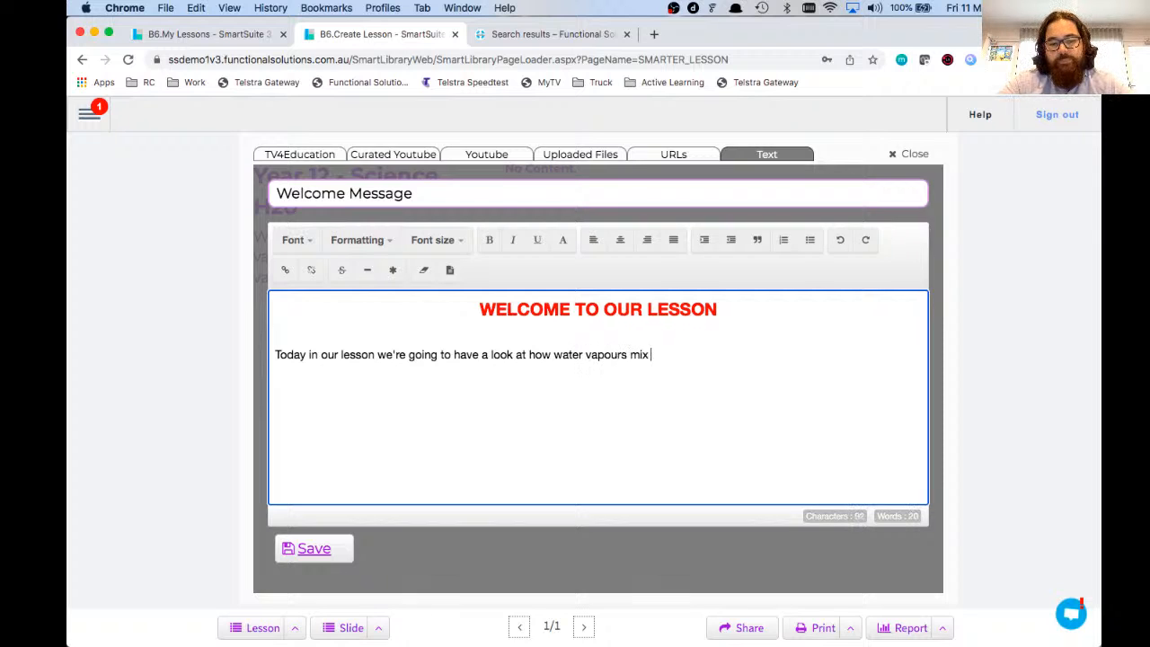
type("with various chemicals.")
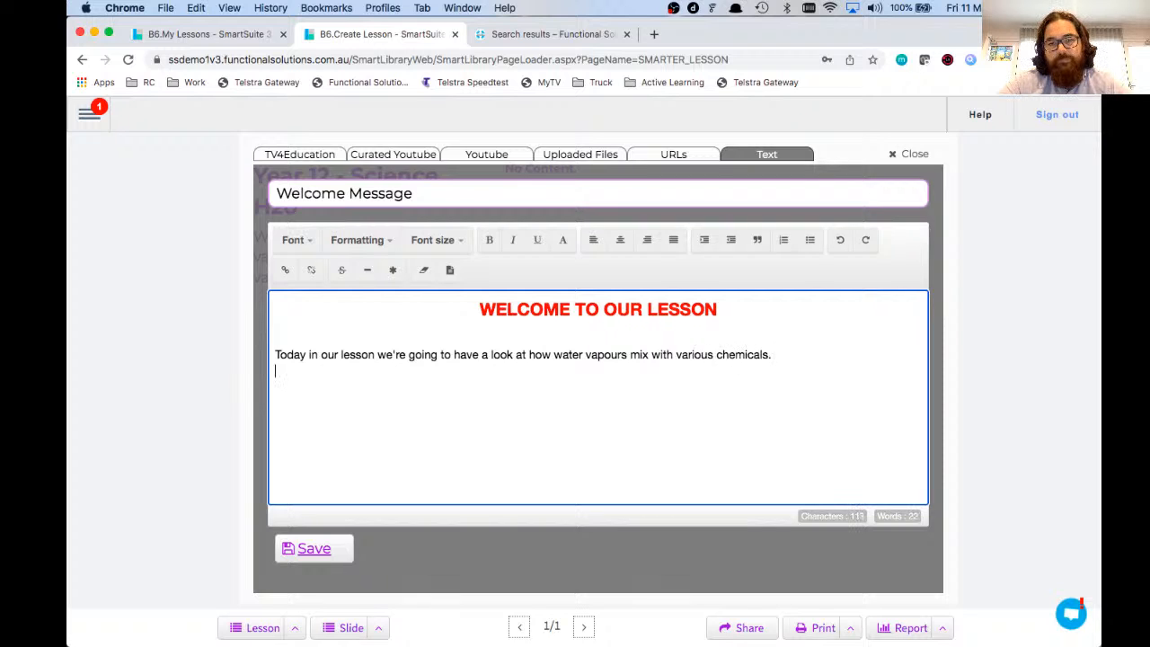
key("Return")
type("Things to remember")
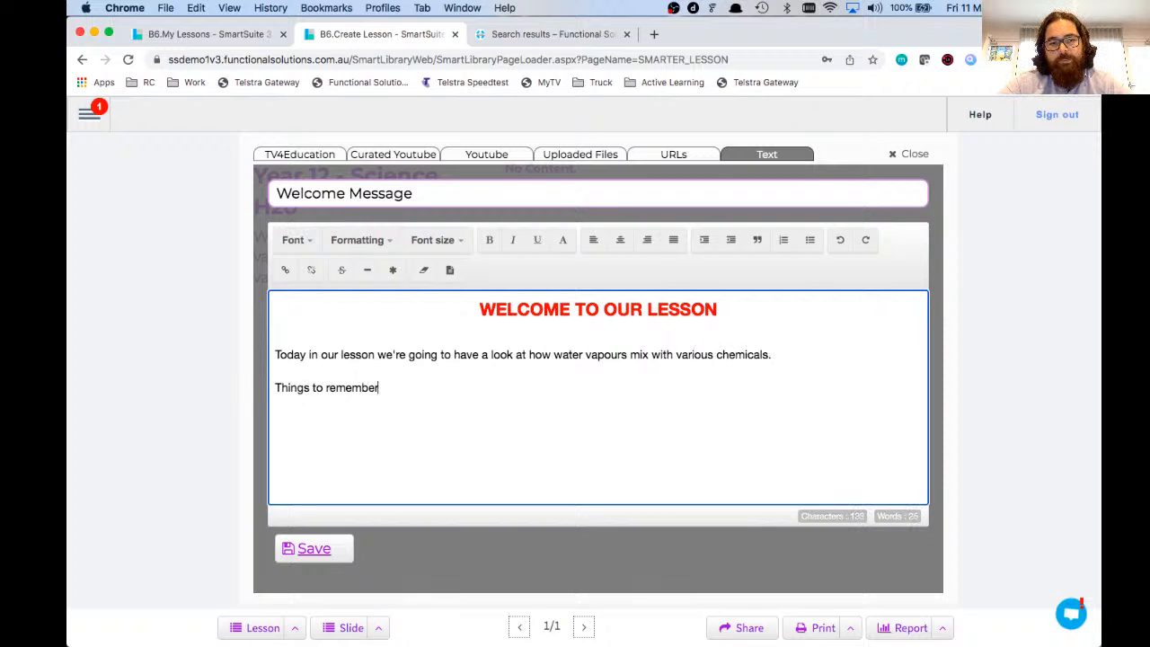
type(":")
key("Return")
type("- ")
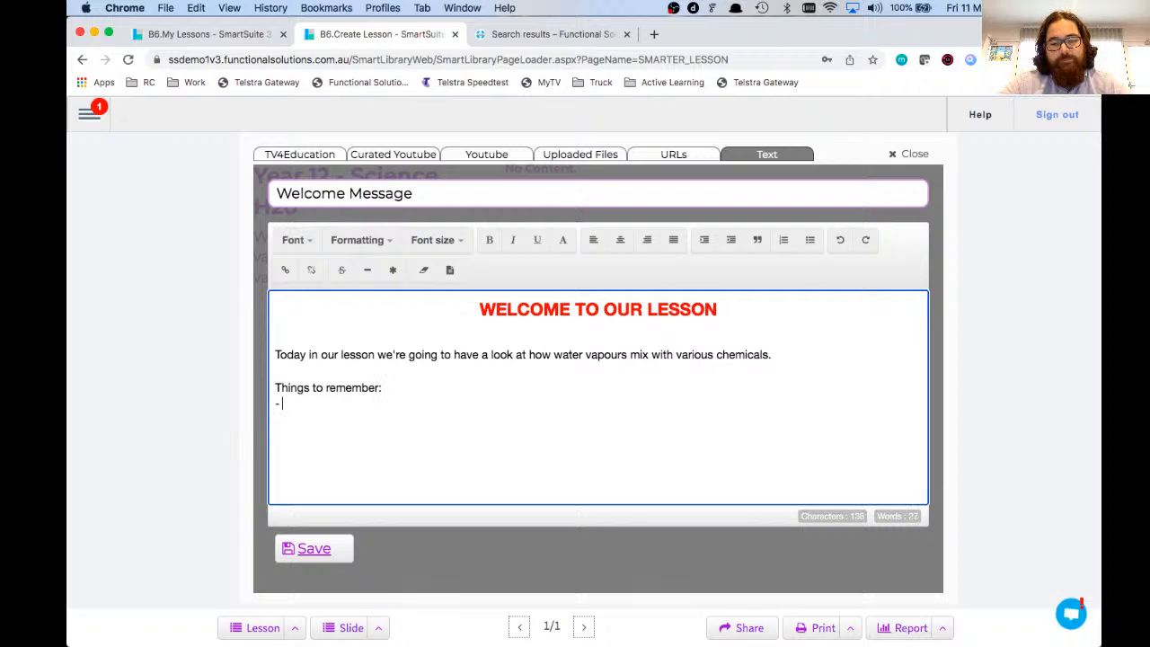
type("This is fun, ")
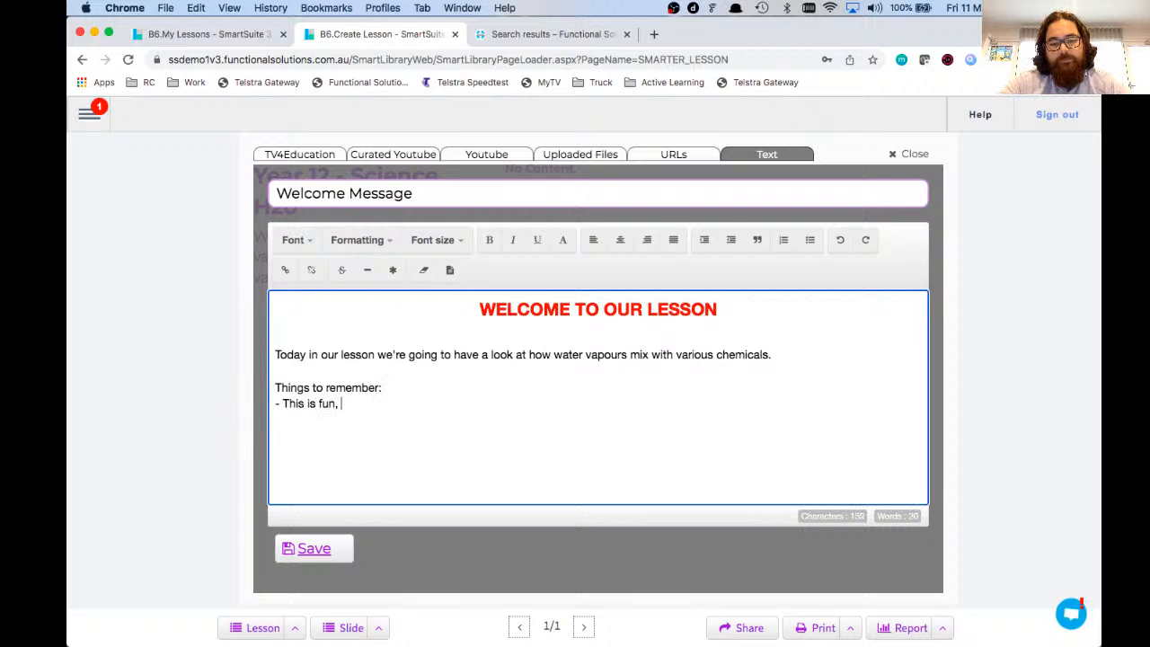
type("but it's also dangerous")
key("Return")
type("- ")
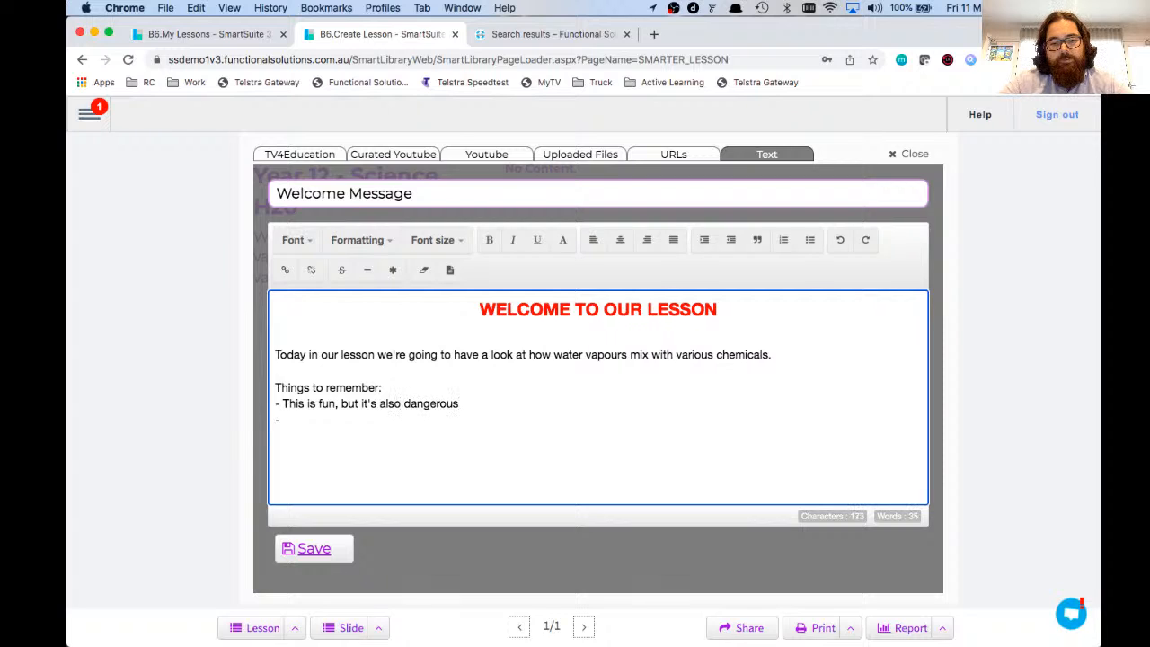
type("Keep your PPE")
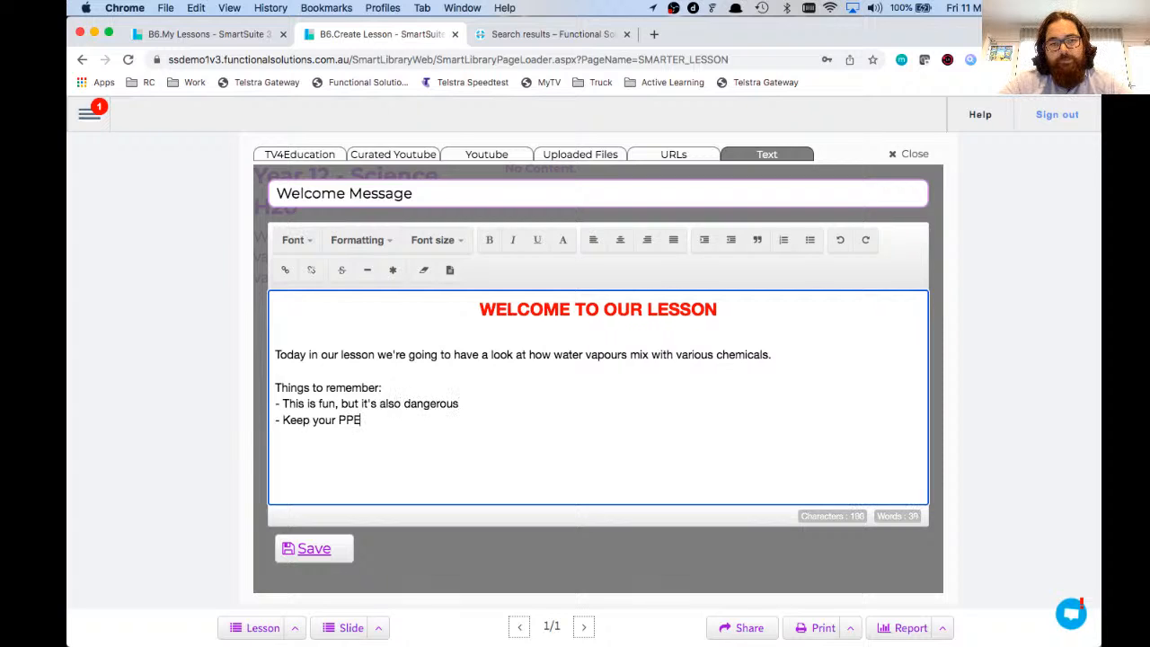
type(" always on until the e")
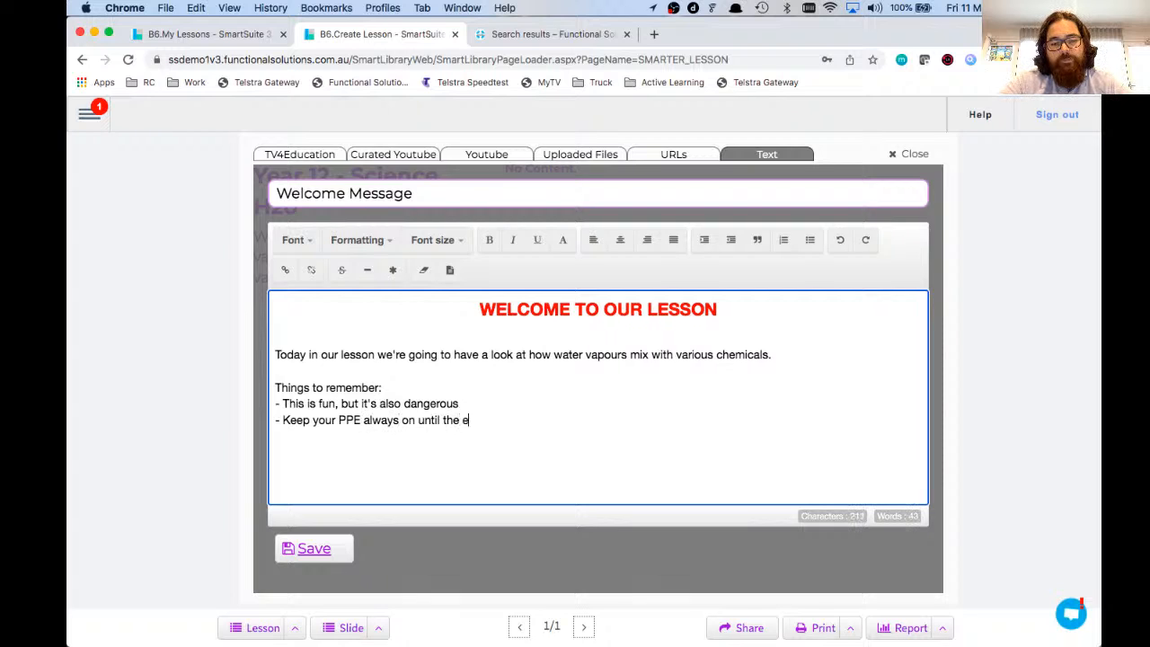
type("xperiements are ")
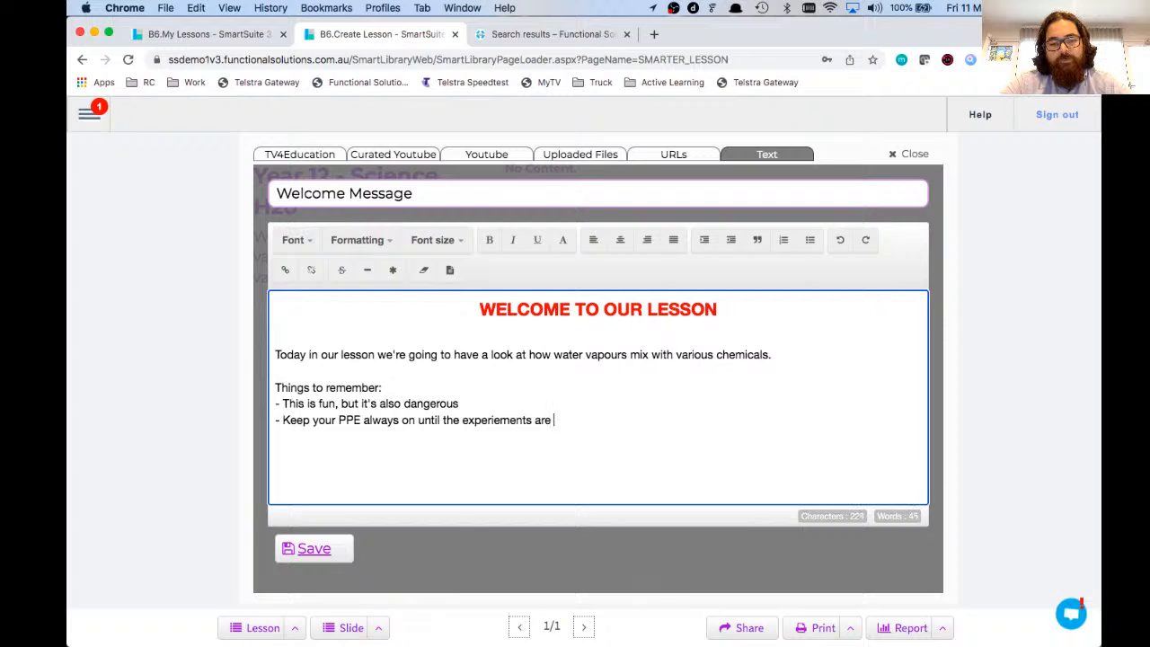
type("over")
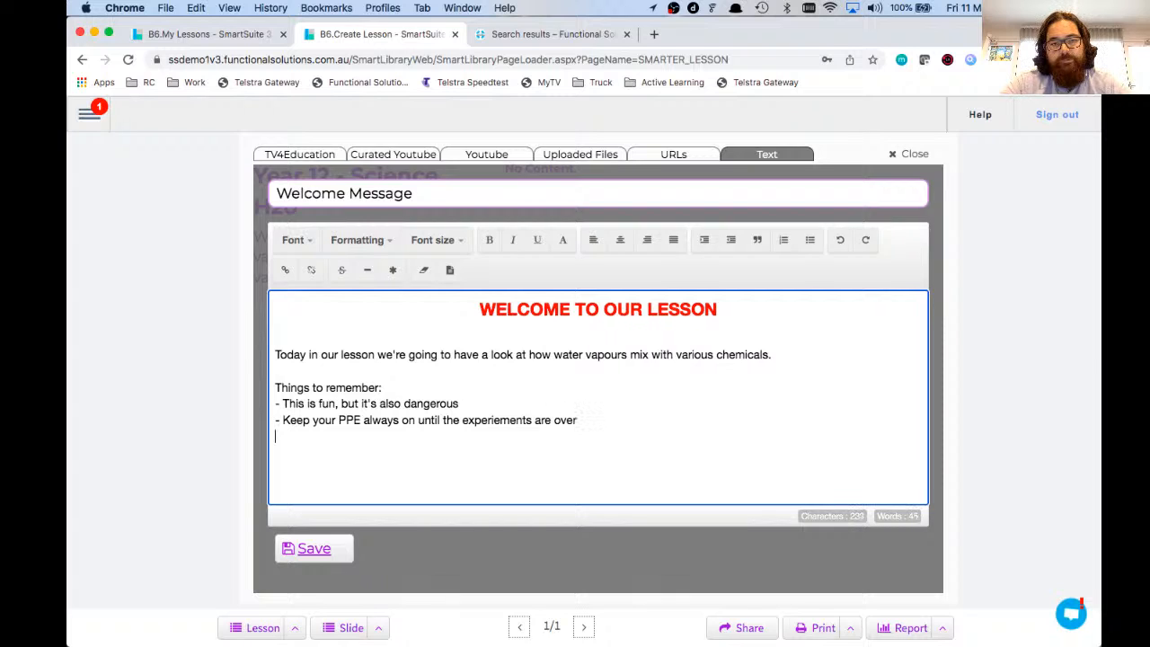
type(" - If you")
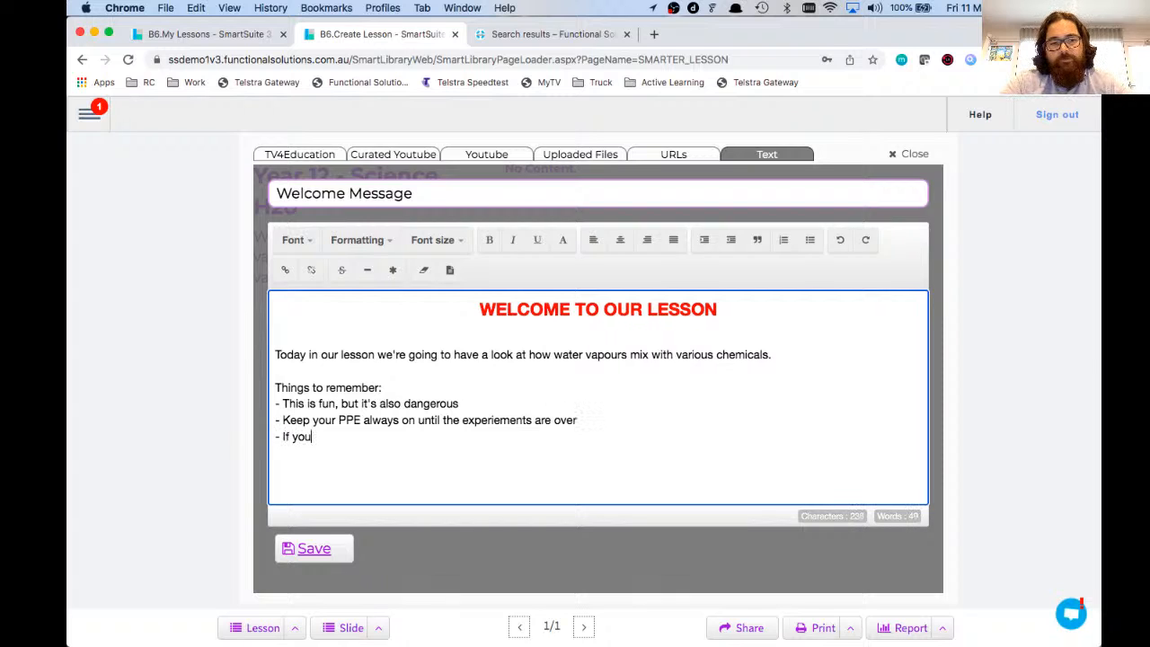
type(" are unsure,")
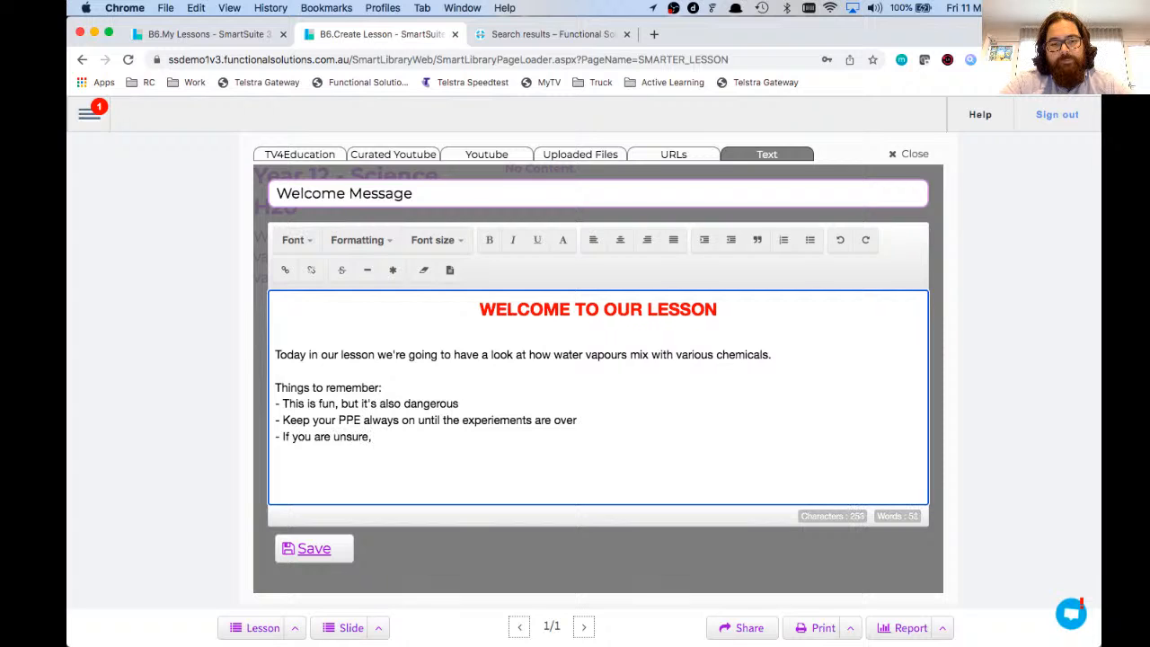
type(" ask me stra")
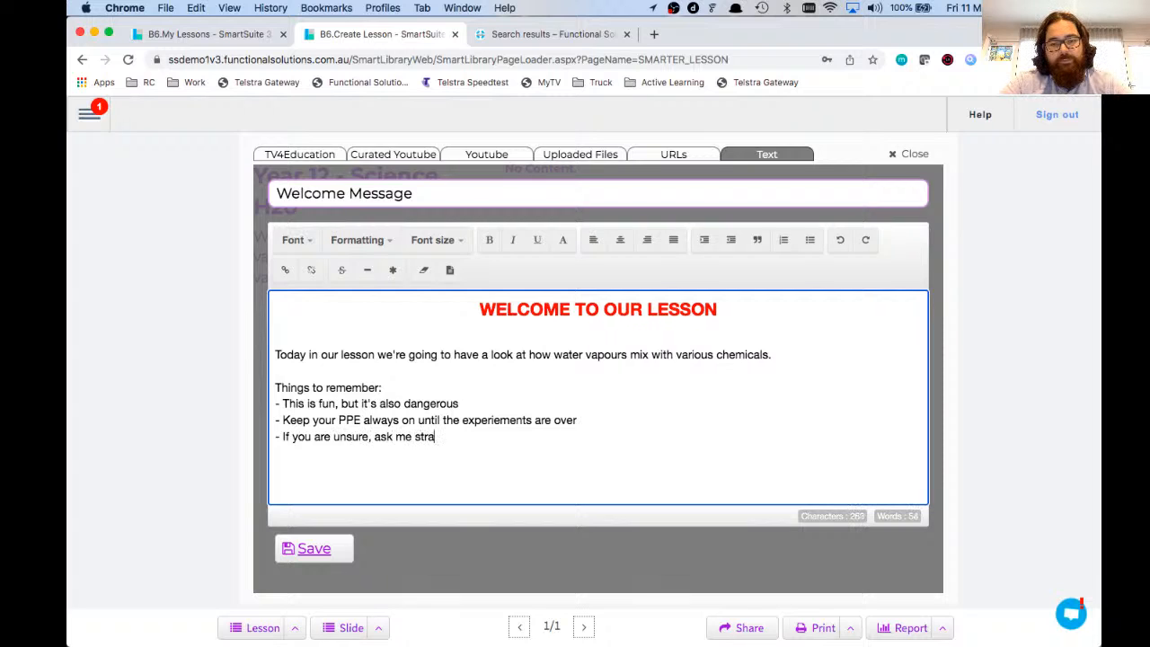
type("ight away!!!")
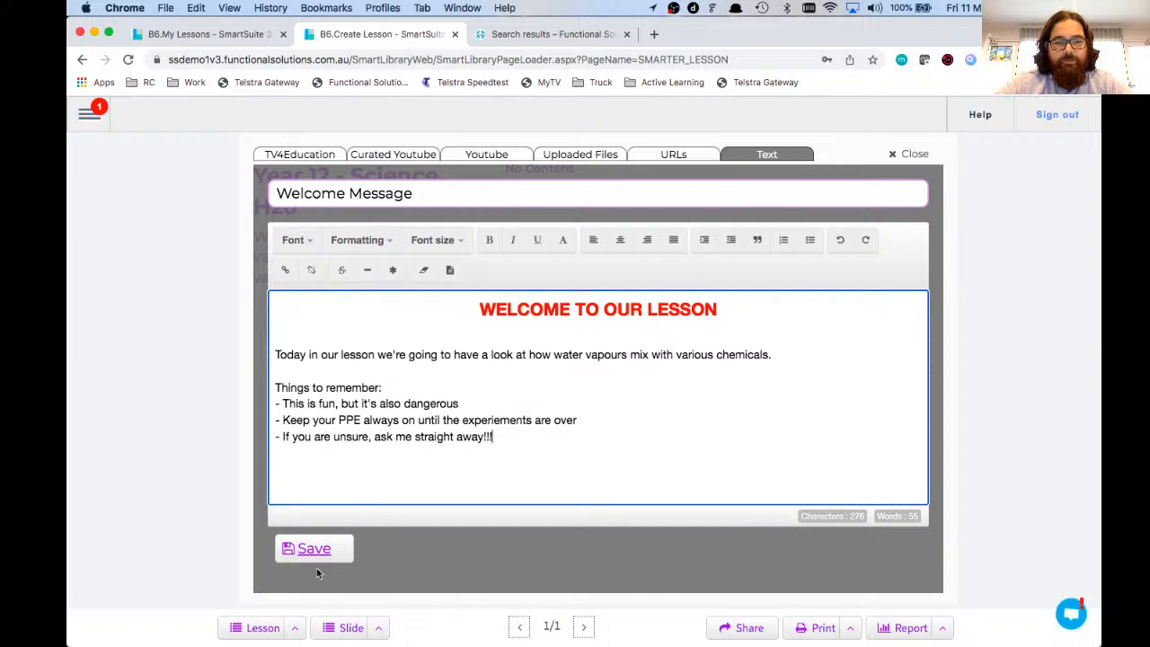
left_click(311, 548)
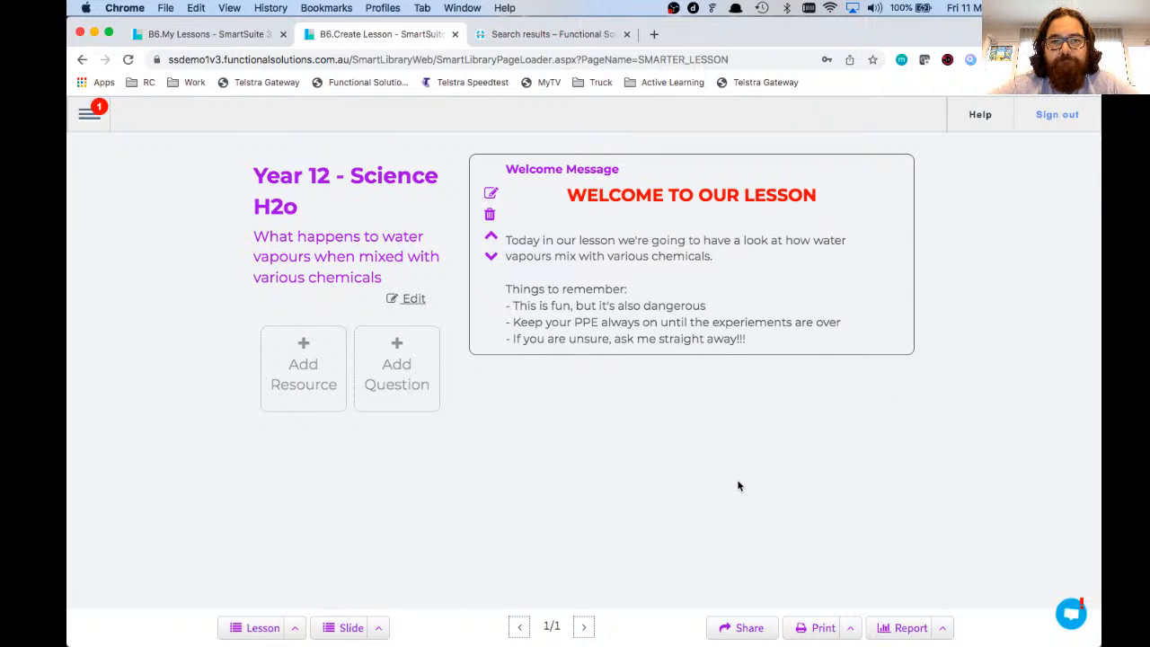
Step: Search TV4Education for 'h2o' and add the Totally Wild - Wonderful Water video
left_click(303, 361)
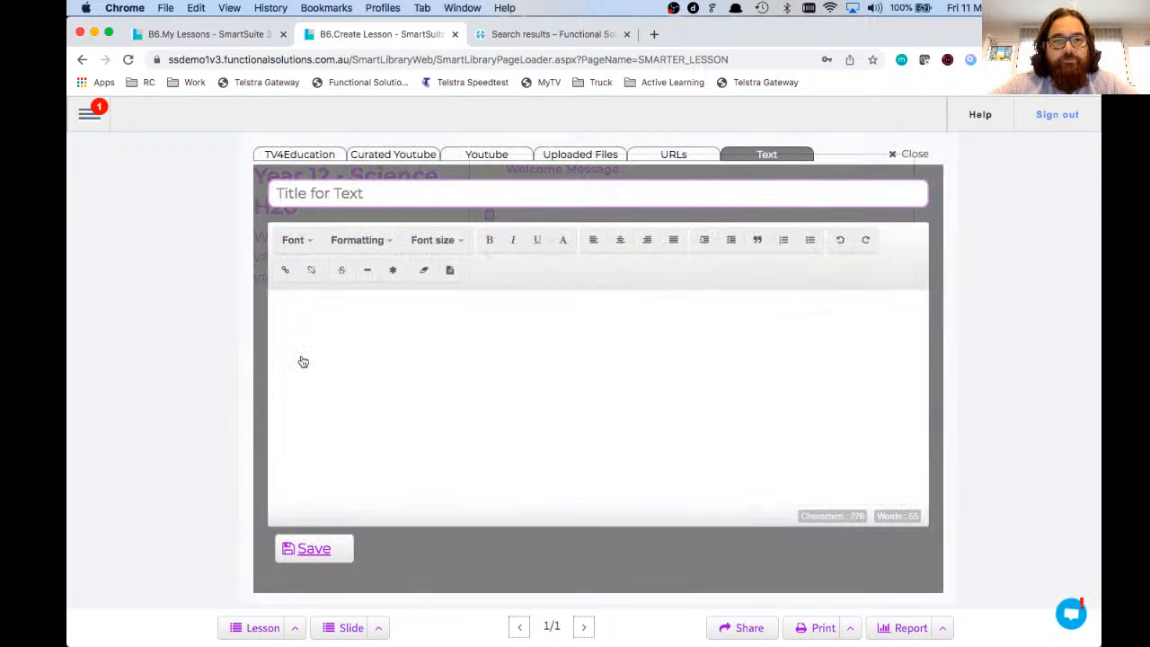
left_click(298, 155)
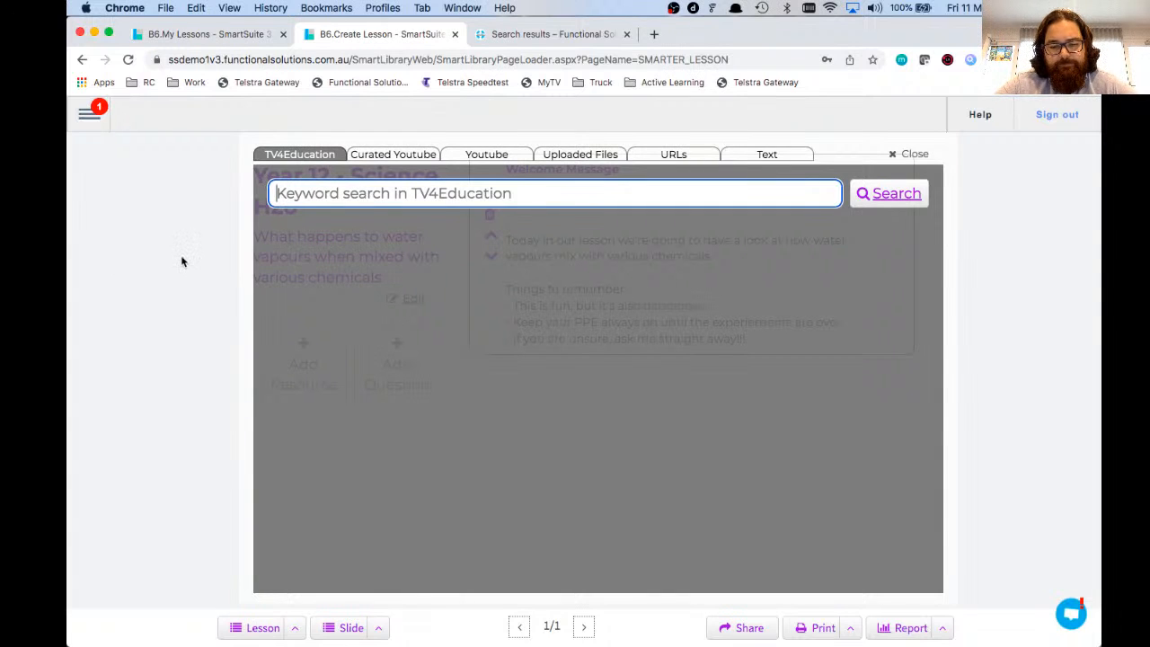
type("h2o")
key("Return")
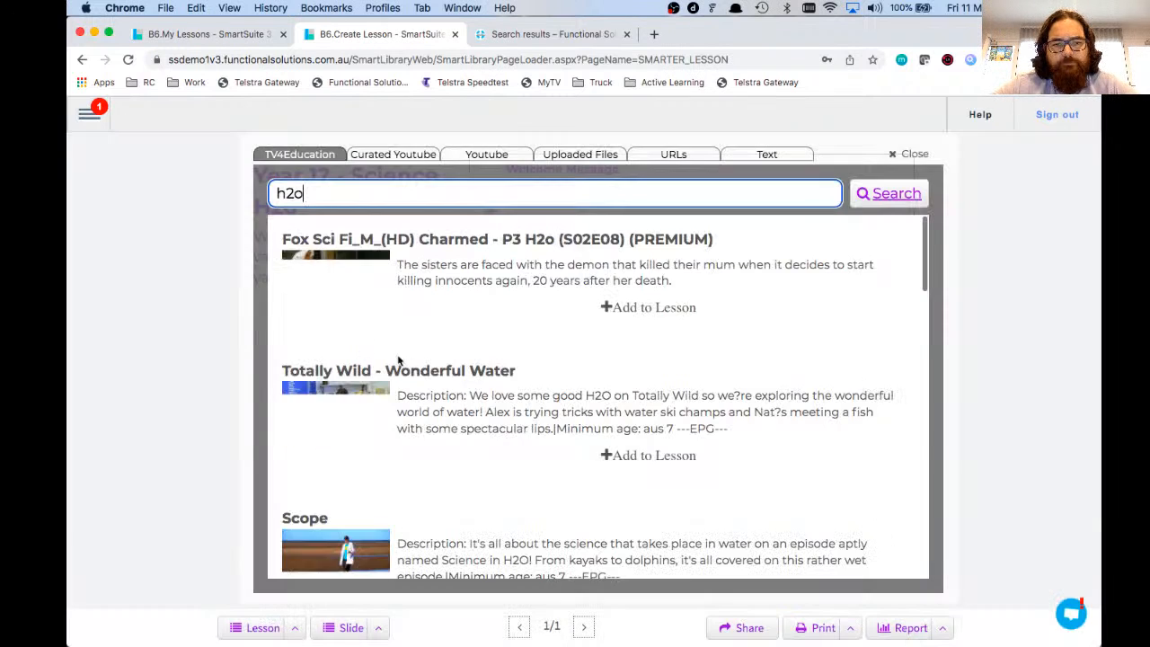
scroll(578, 370, "down", 1)
left_click(648, 421)
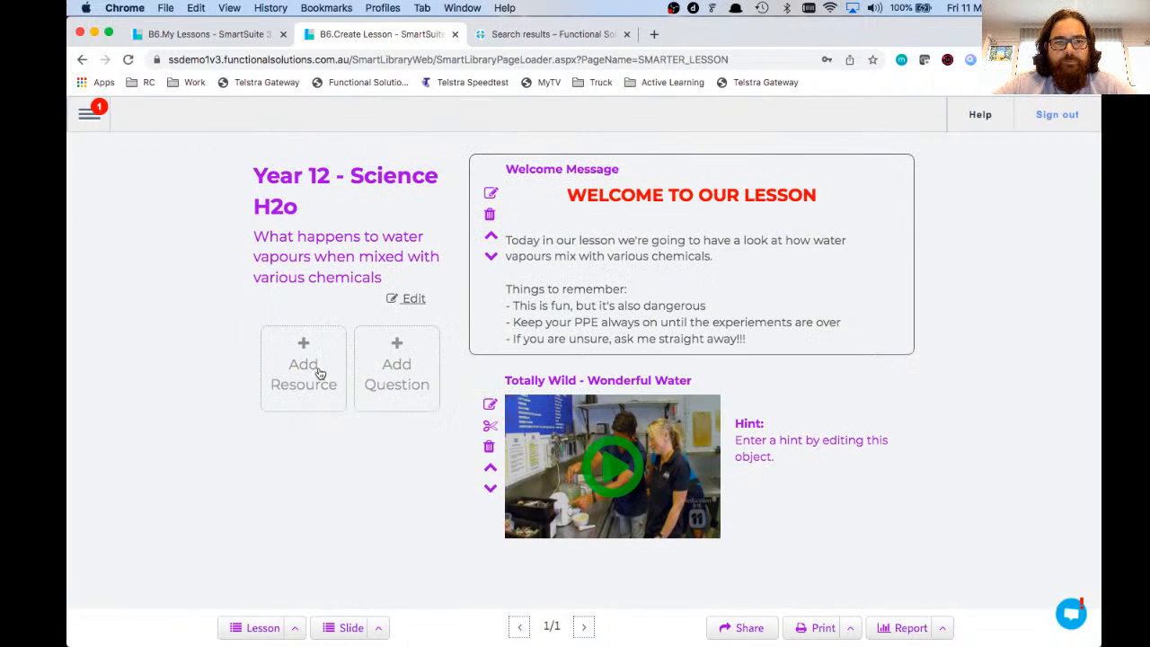
Step: Search YouTube for 'h2o year 12 experiments' and add the 5 AMAZING TRICKS AND EXPERIMENTS video
left_click(319, 373)
left_click(482, 156)
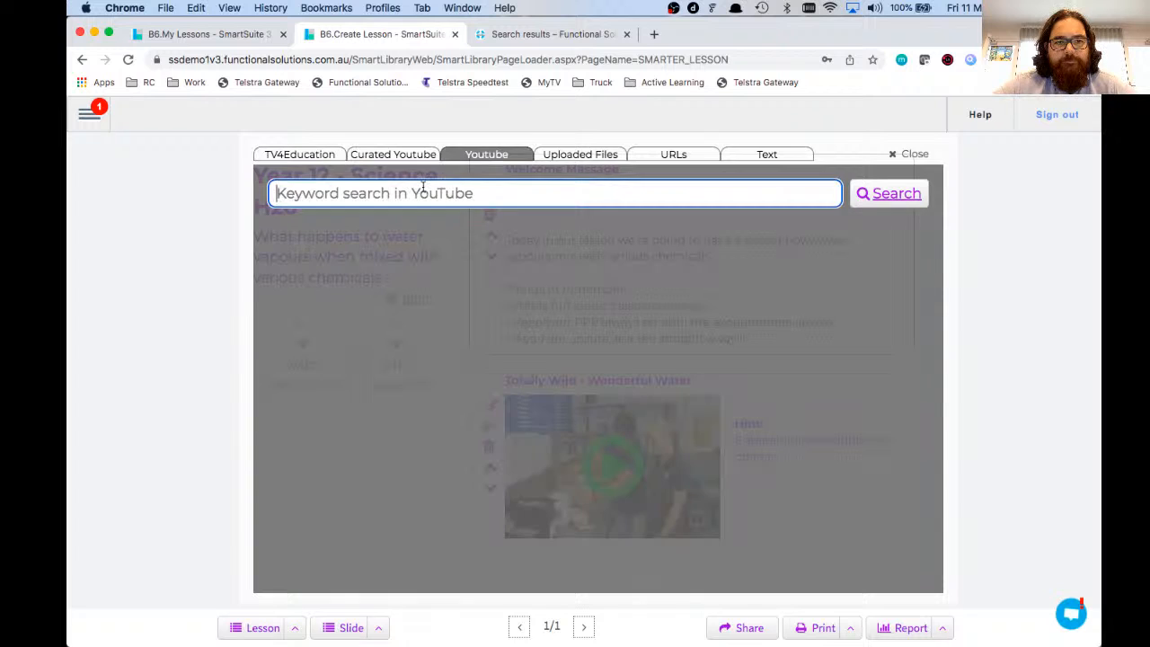
left_click(420, 187)
type("h2o year 12 experiments")
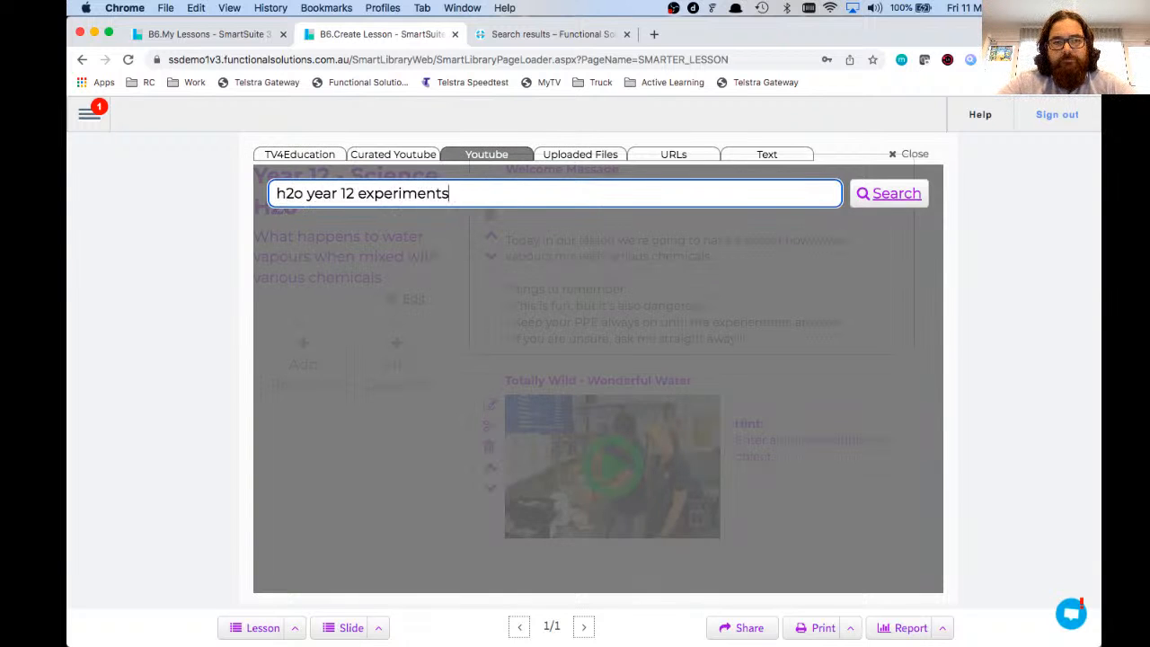
key("Return")
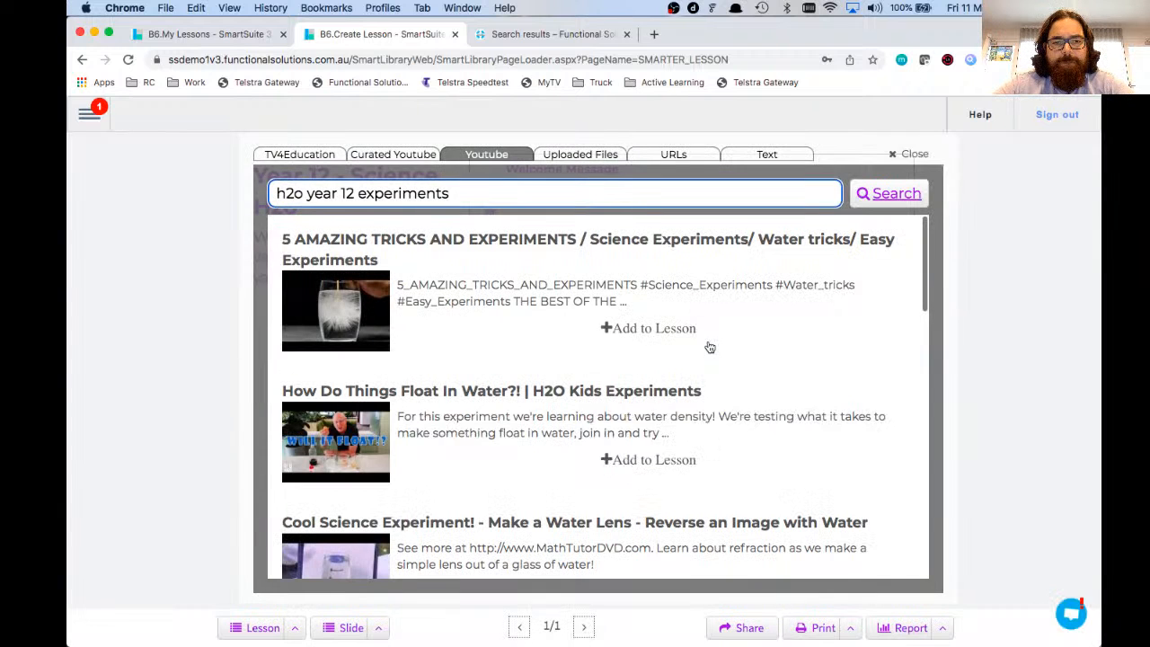
left_click(643, 329)
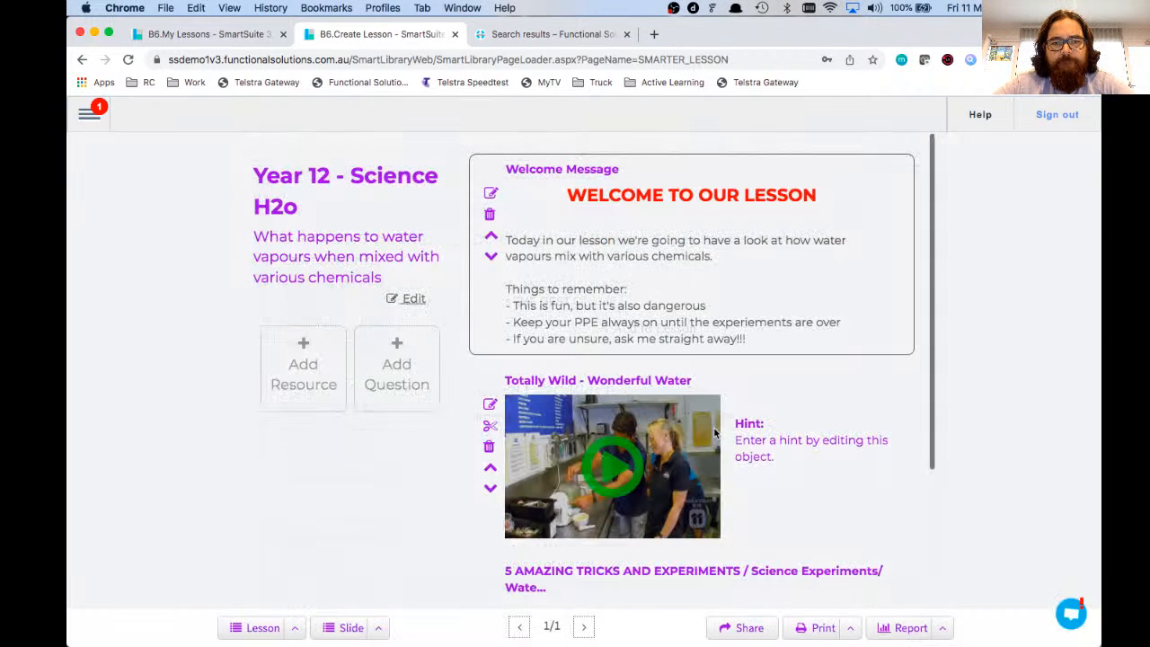
left_click(299, 370)
left_click(582, 157)
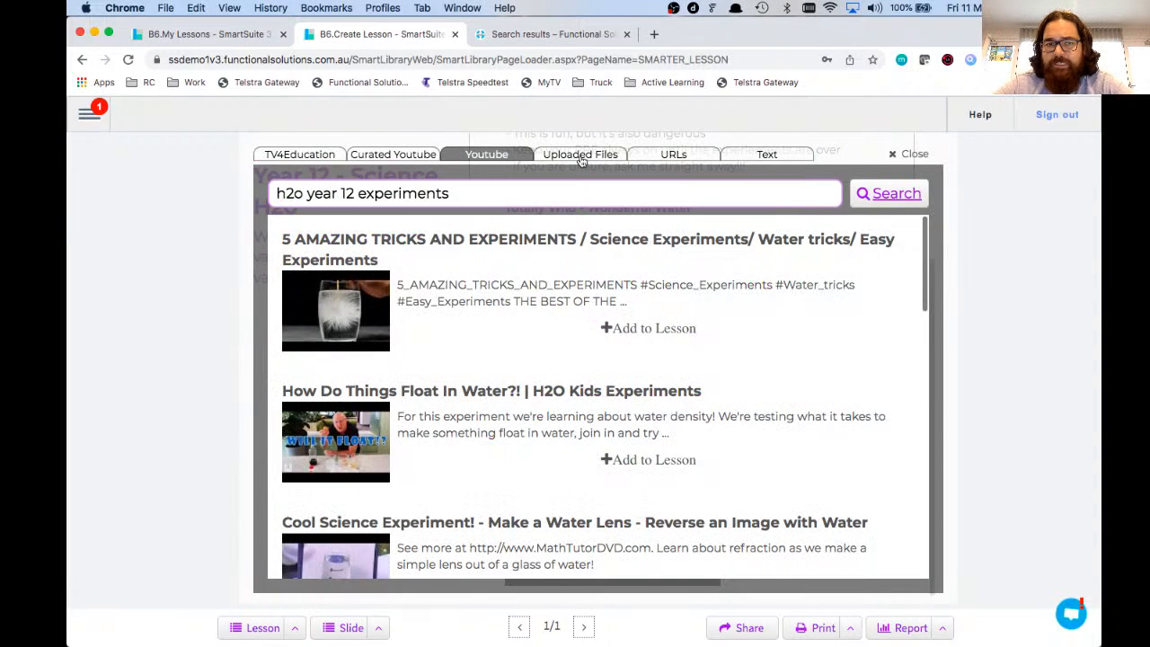
left_click(672, 156)
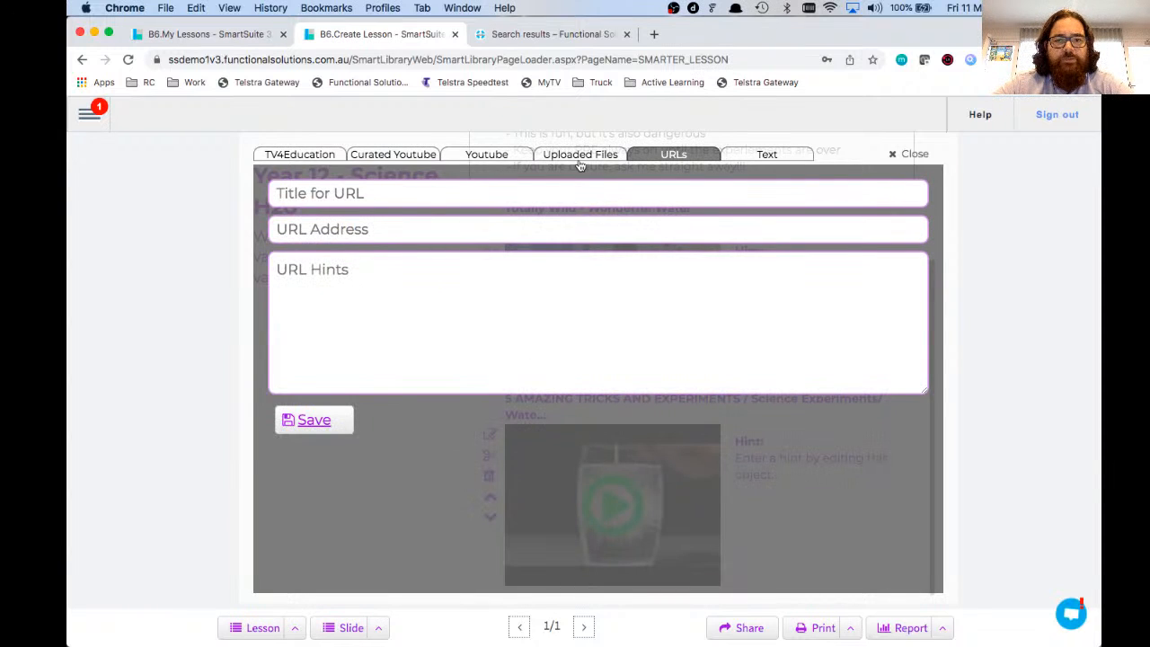
left_click(914, 153)
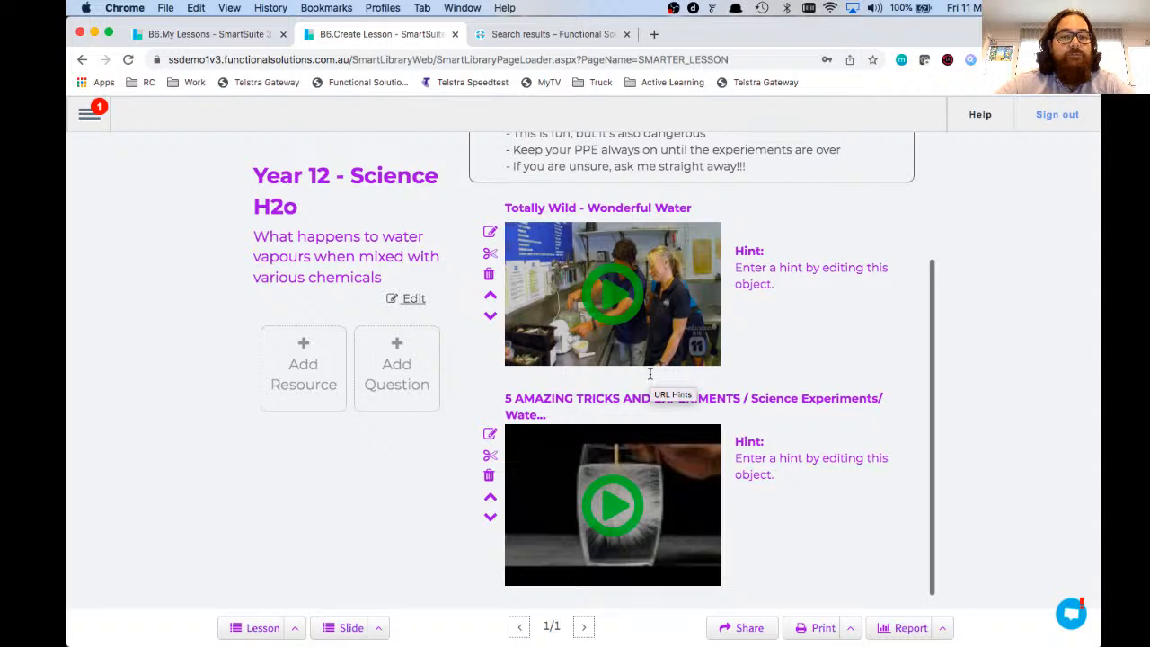
scroll(650, 374, "up", 4)
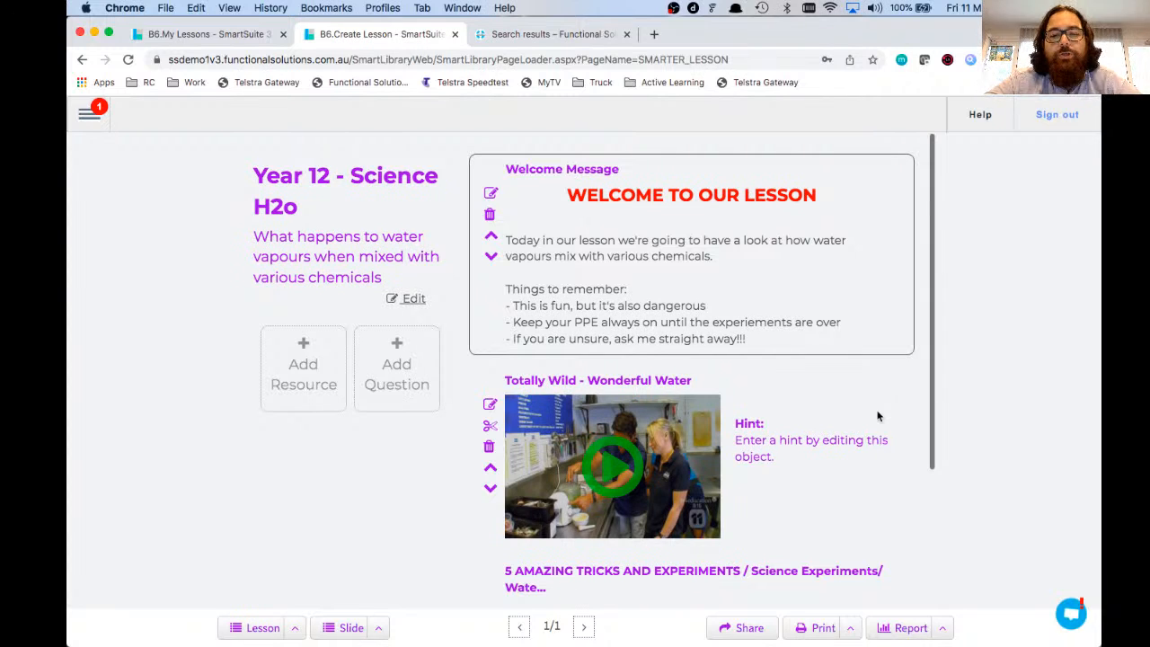
scroll(878, 416, "down", 3)
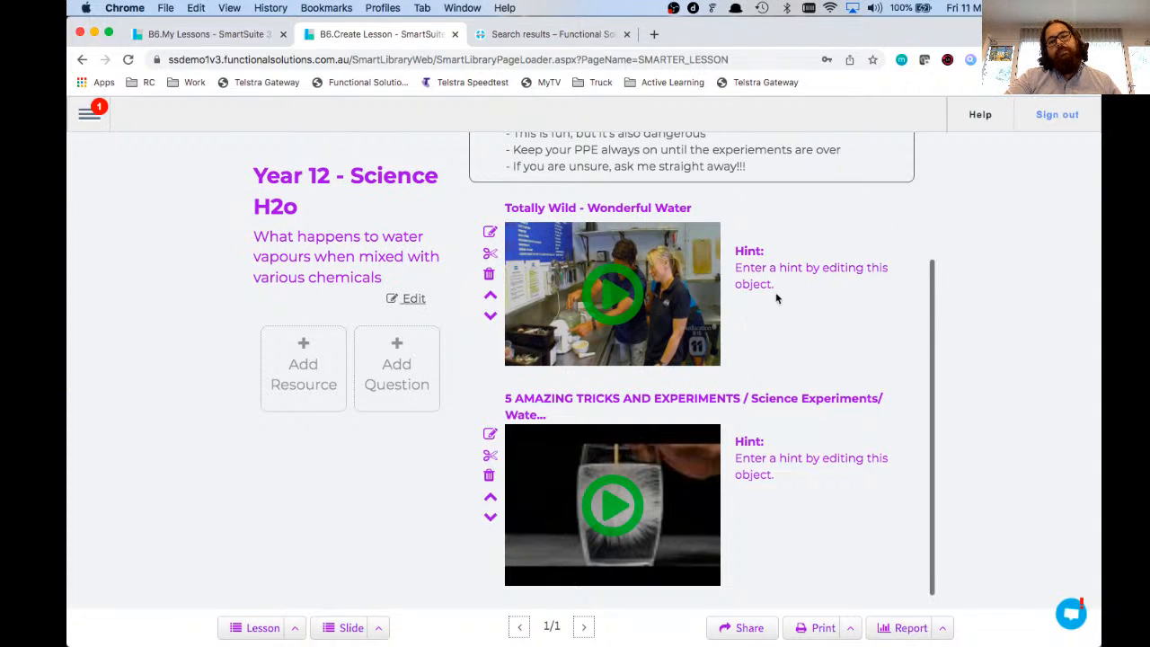
left_click_drag(783, 292, 735, 248)
mouse_move(462, 634)
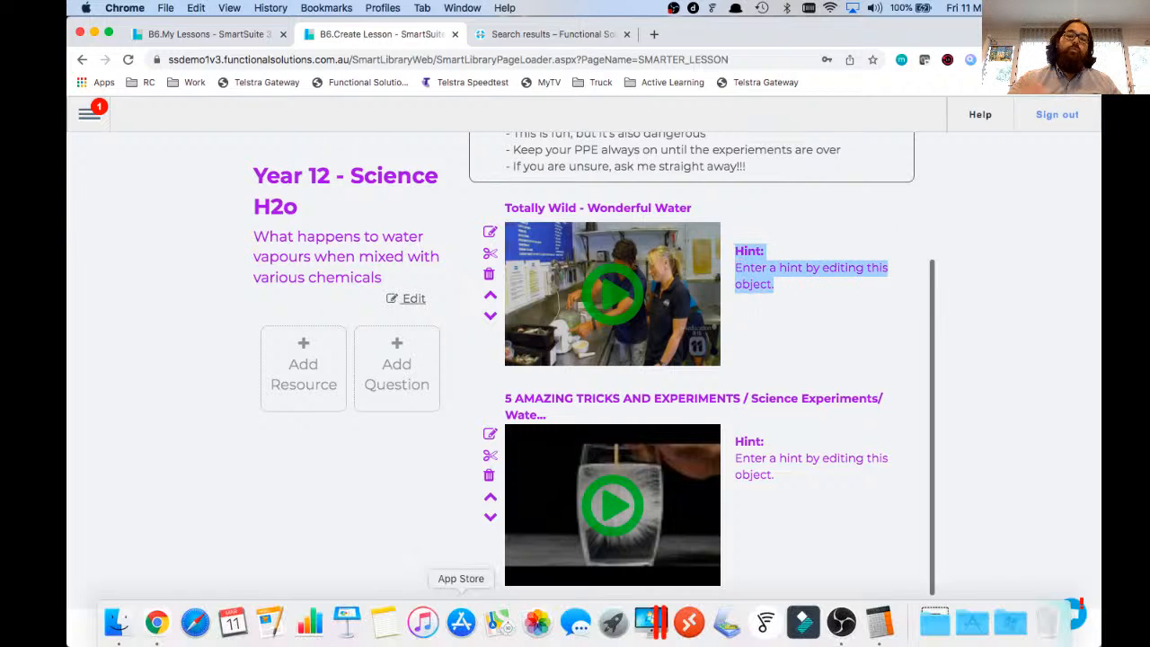
left_click_drag(505, 631, 579, 639)
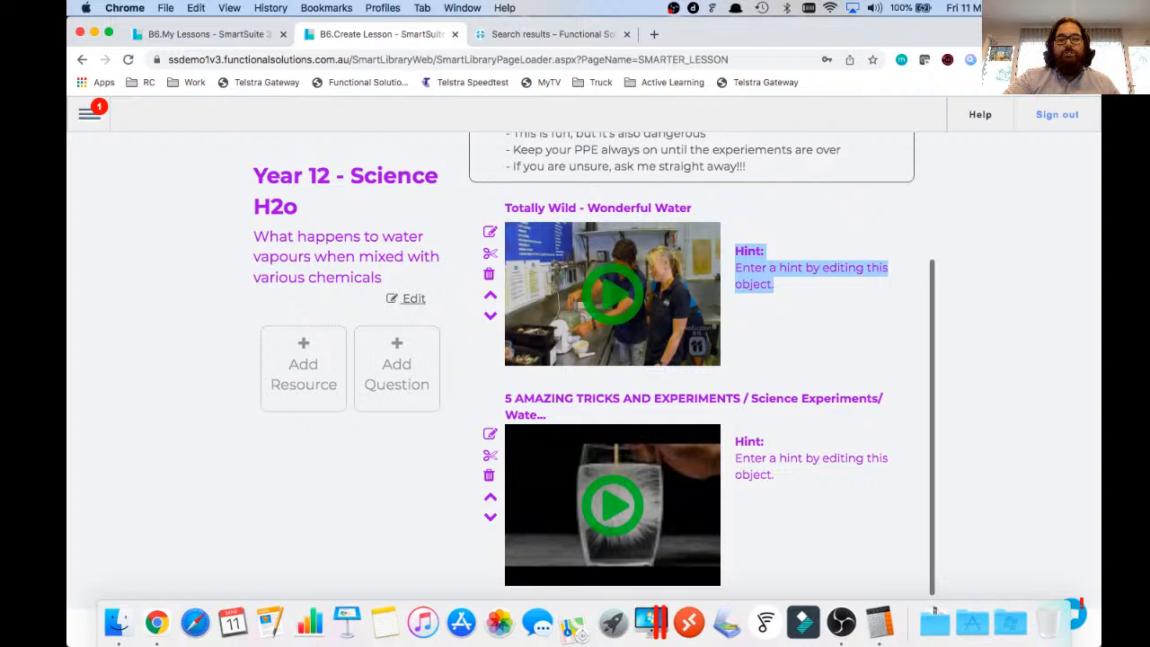
left_click(779, 299)
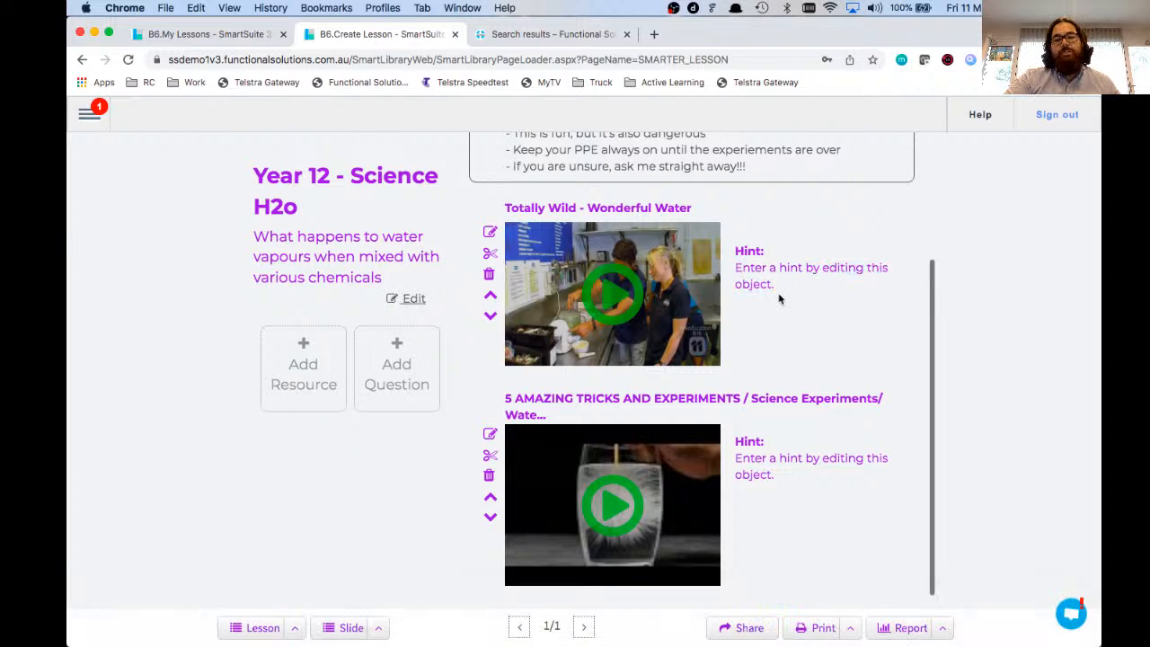
Step: Rename the first video 'Watch this video first' with a hint to watch 02minutes45seconds for later questions
left_click(489, 234)
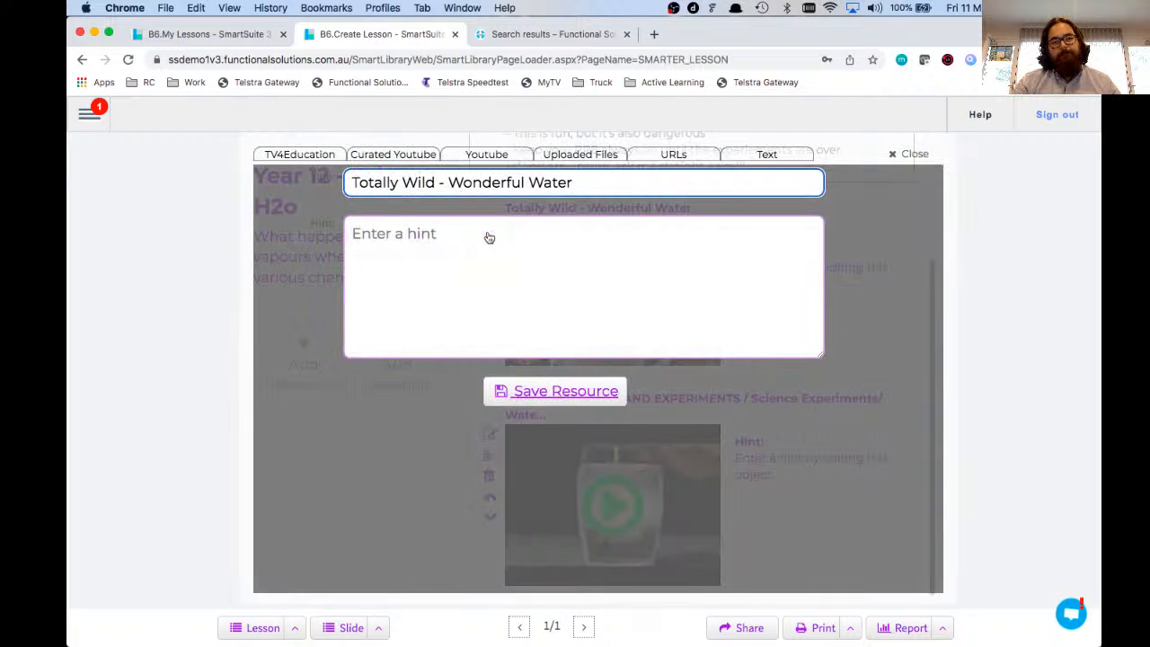
triple_click(575, 183)
type("Wa")
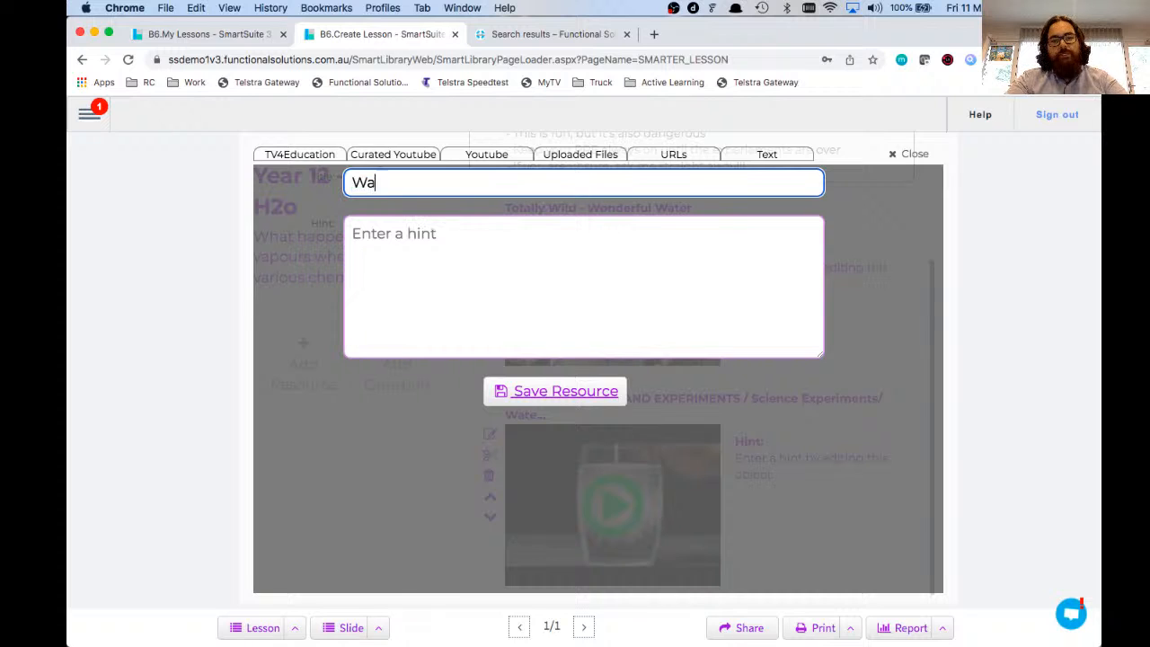
type("tch this video first")
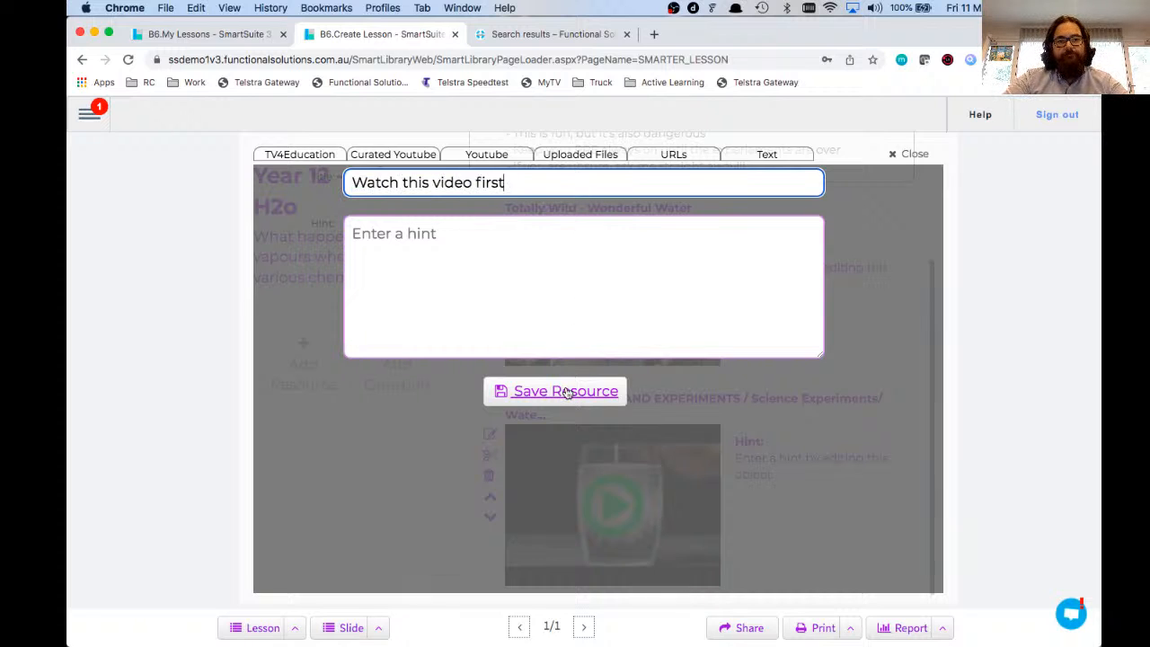
left_click(529, 321)
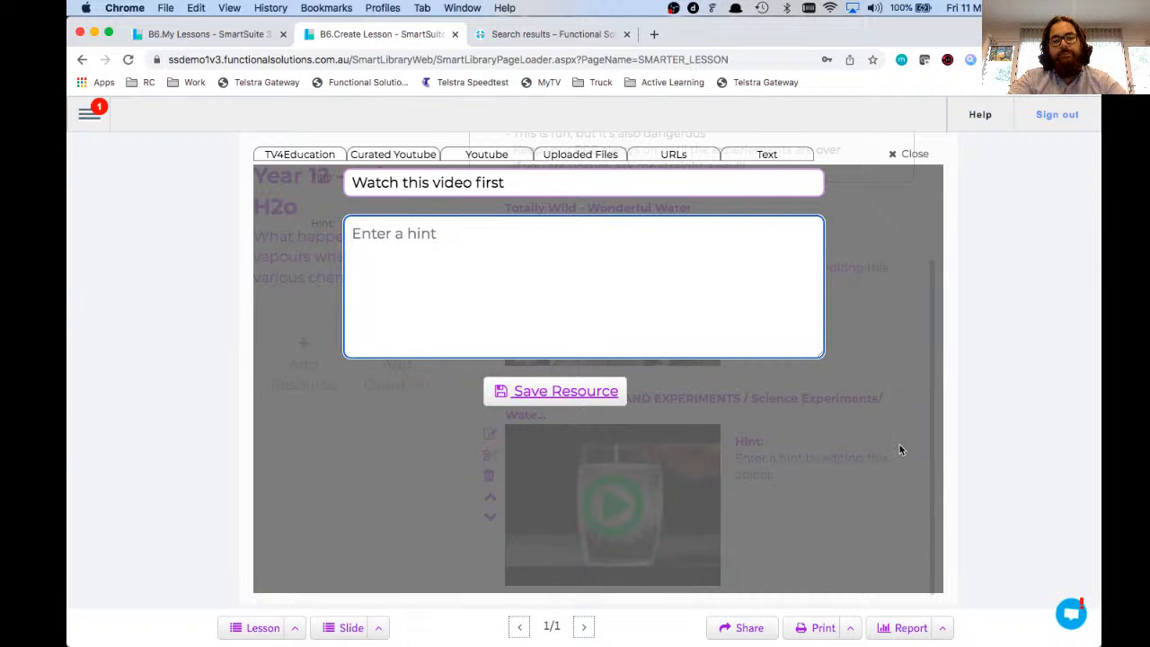
type("Pay attention a")
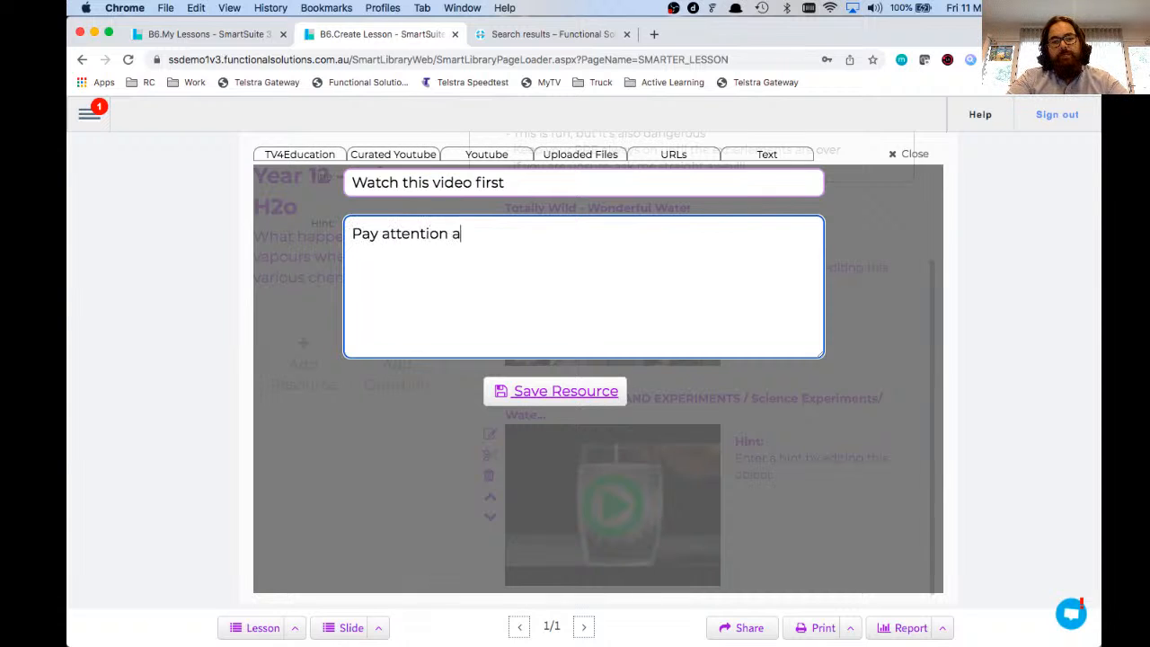
type("t 02minute")
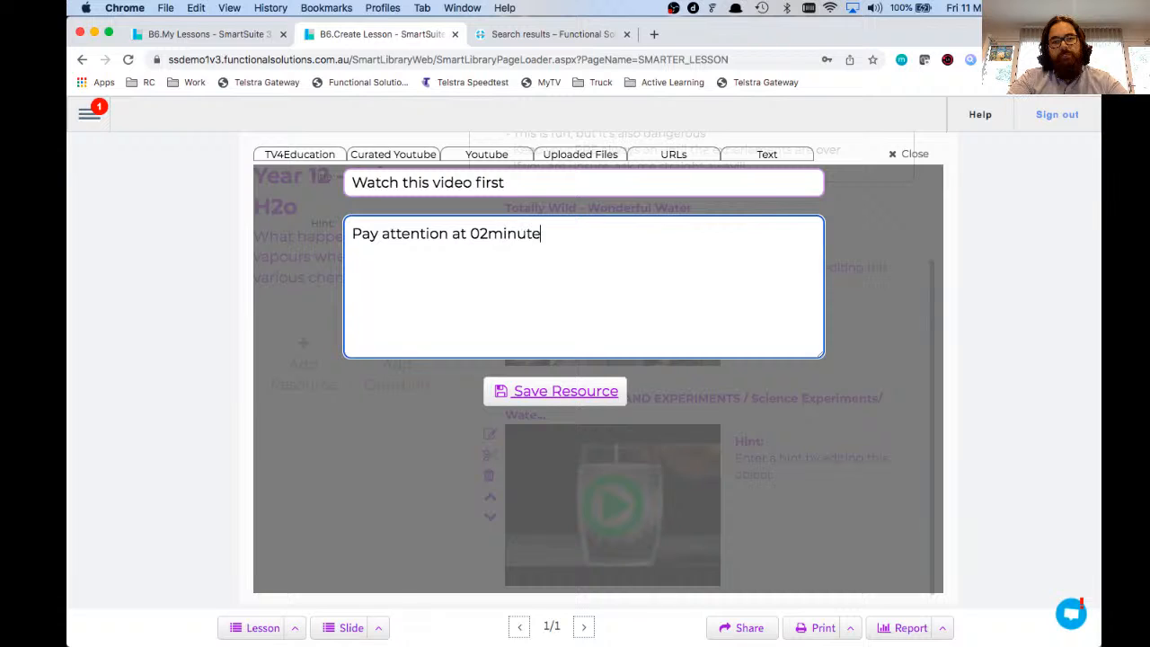
type("s45seconds as t")
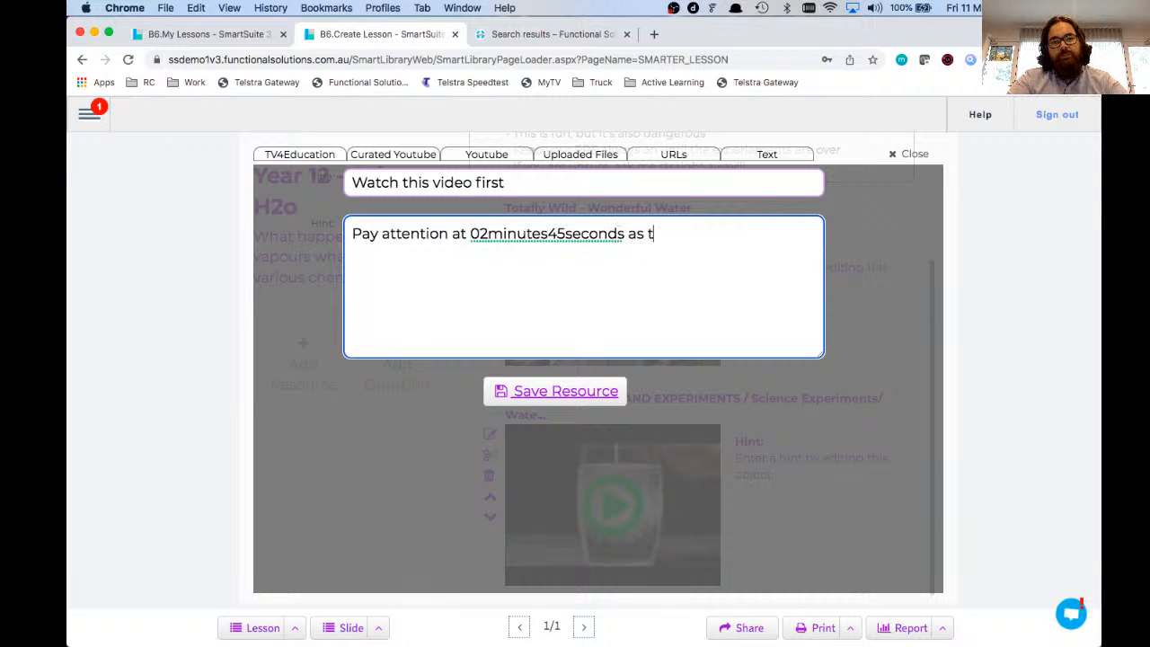
key("BackSpace")
type("we will as")
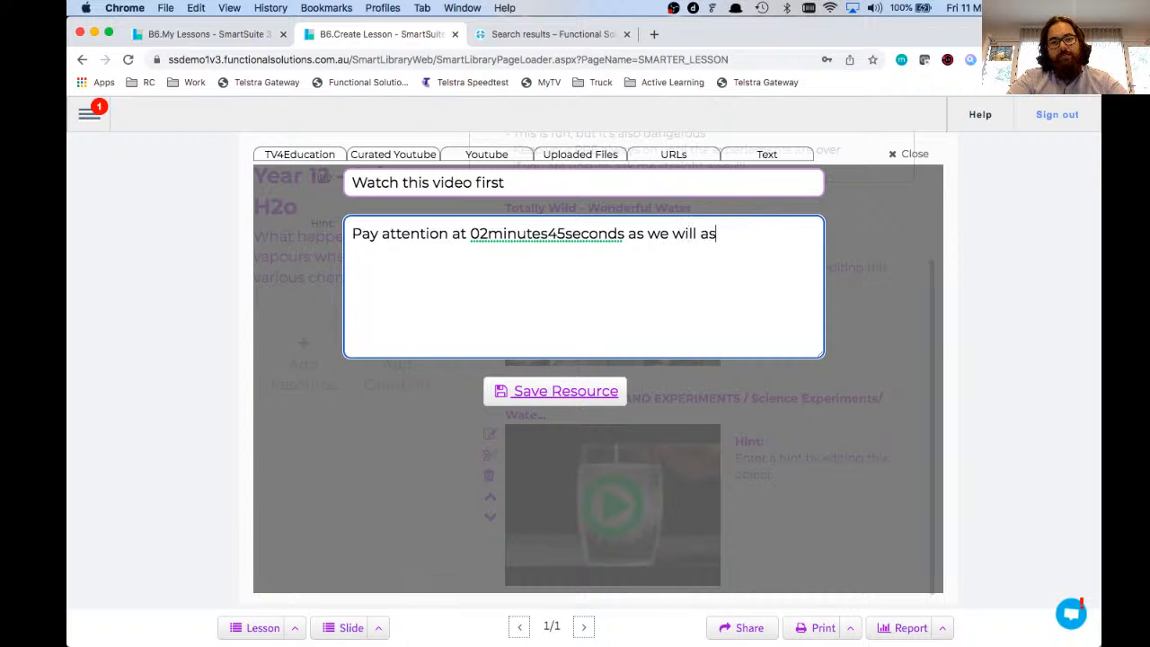
type("k some questions on ")
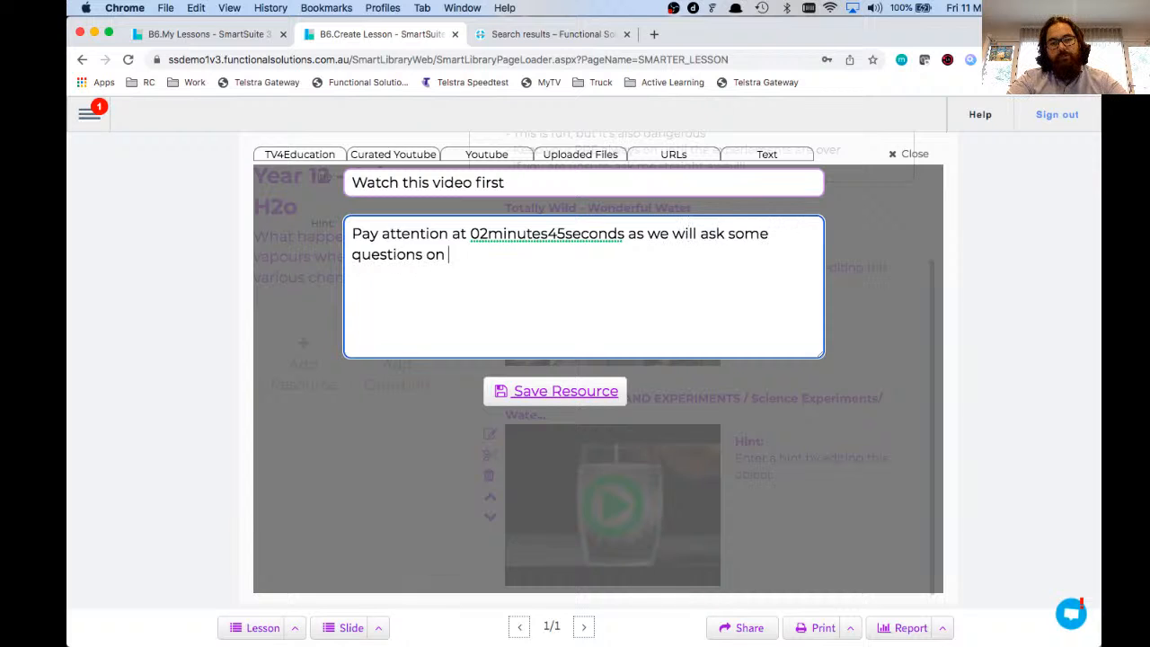
type("what they are talking ab")
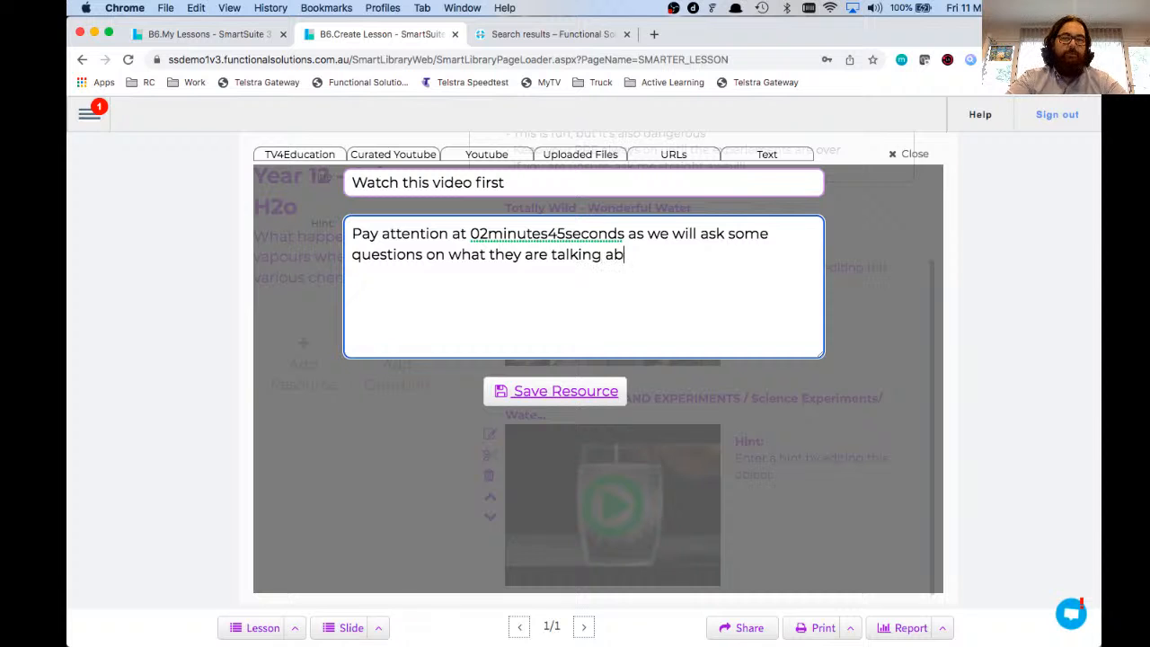
type("out later.")
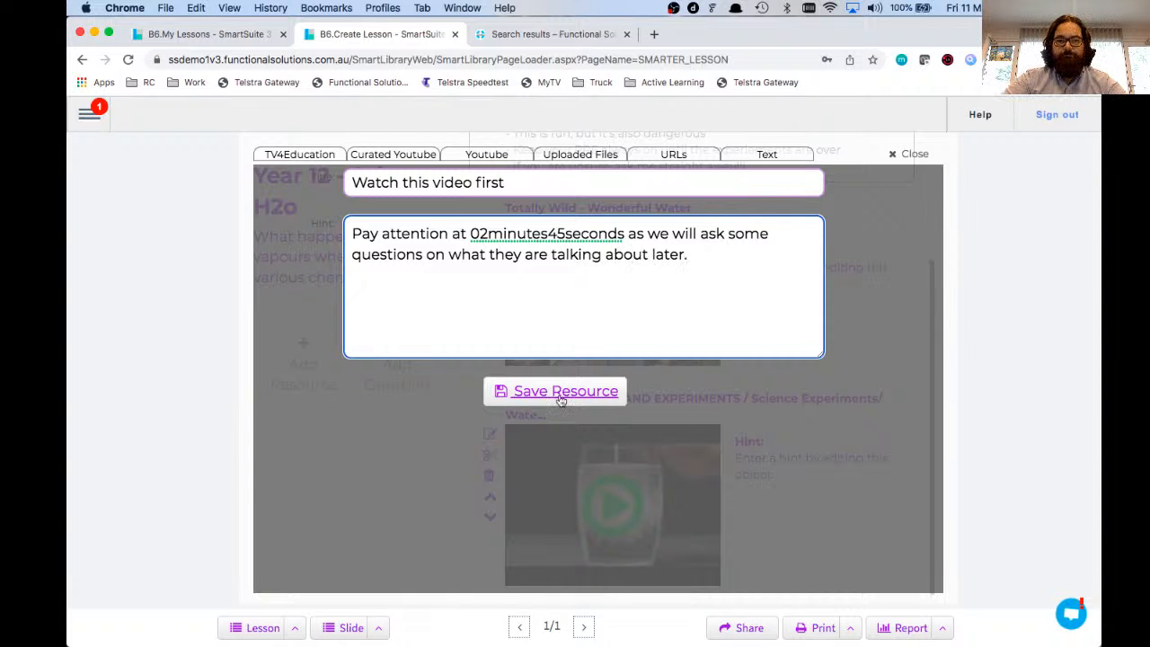
left_click(560, 395)
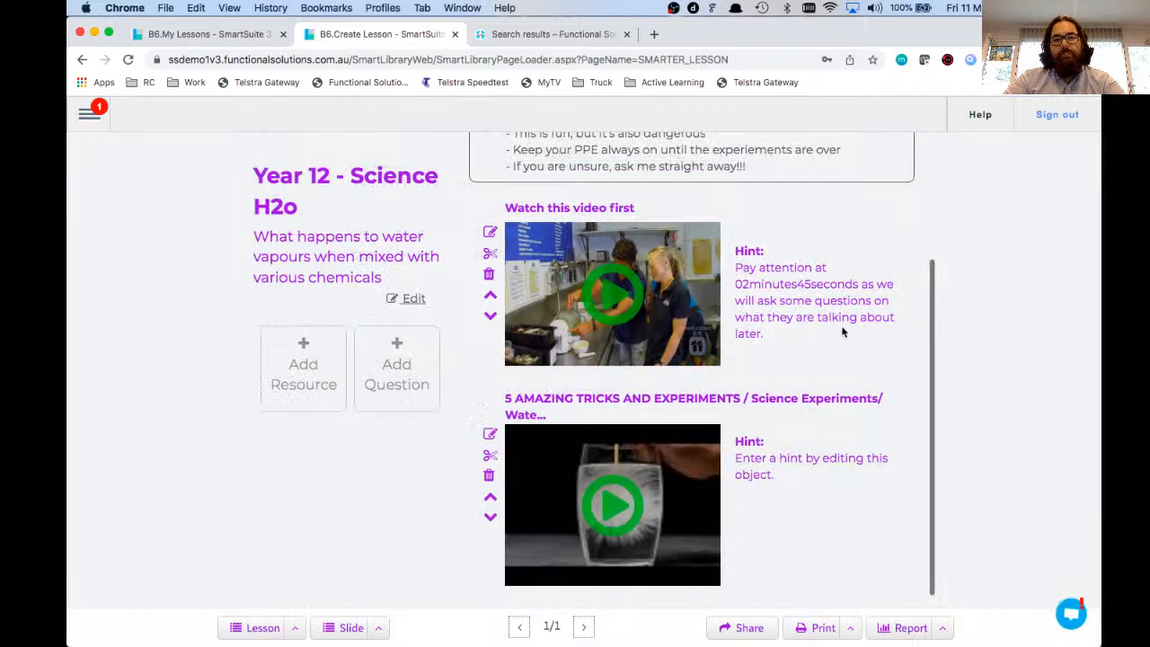
Step: Select the new 02minutes45seconds hint paragraph and scroll through the lesson column
left_click_drag(775, 336, 734, 265)
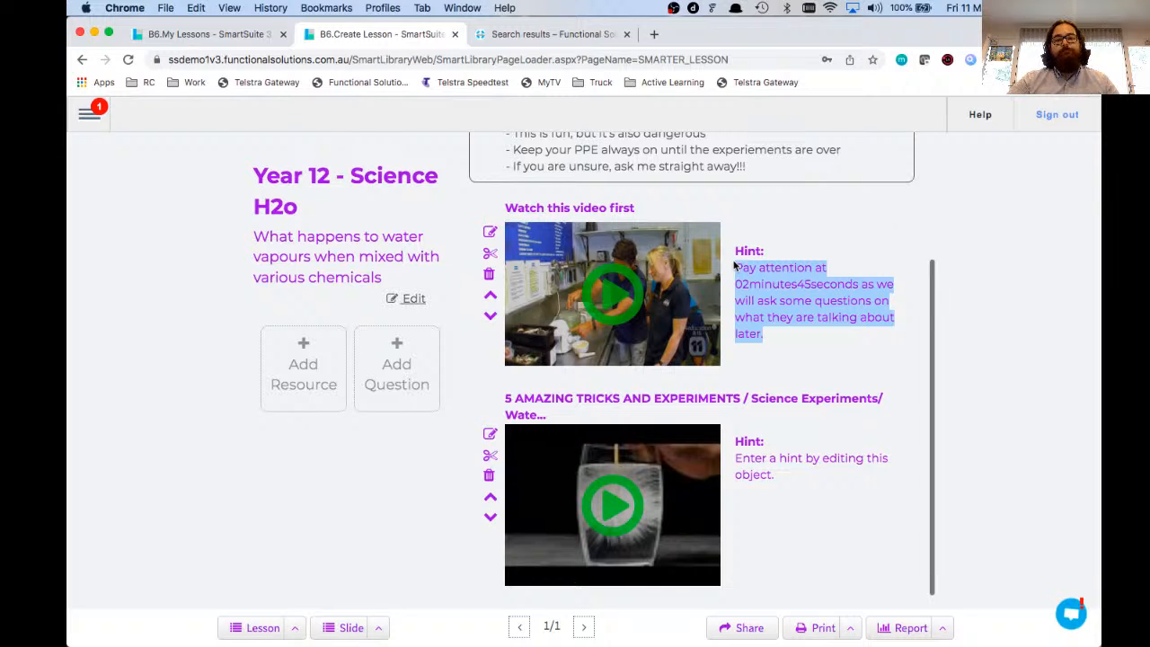
scroll(812, 393, "up", 1)
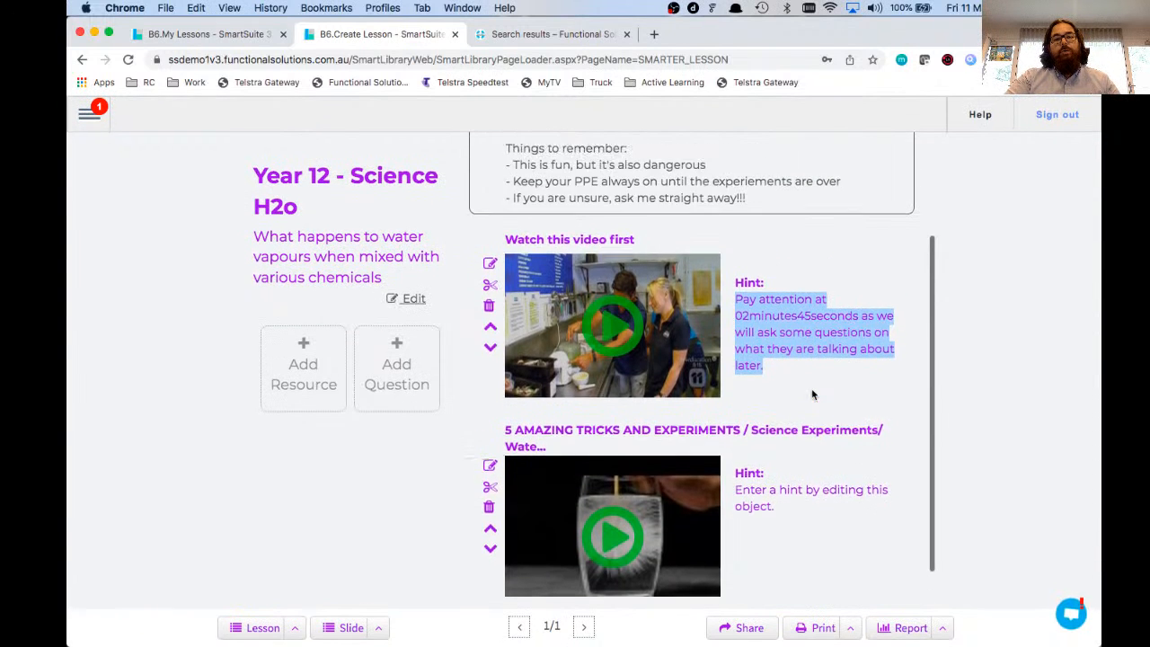
scroll(811, 391, "up", 3)
scroll(812, 389, "down", 4)
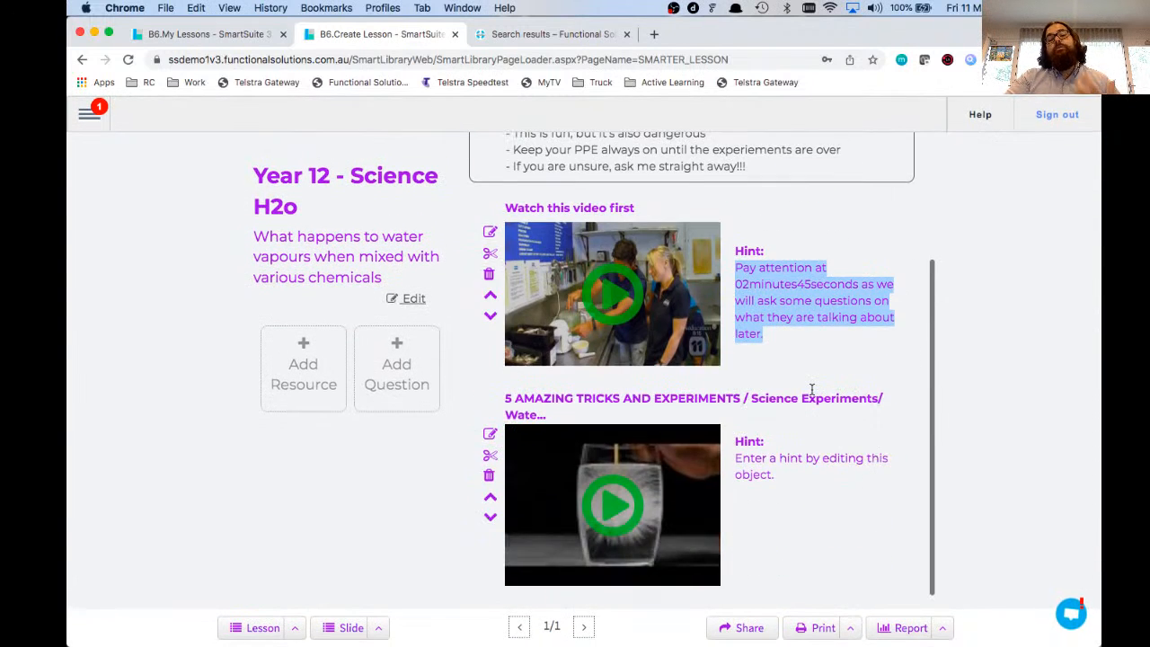
Step: Add a question 'Is SmartClassroom's absolutely fantastic?' with hint 'Keep watching and you'll find out.'
left_click(389, 380)
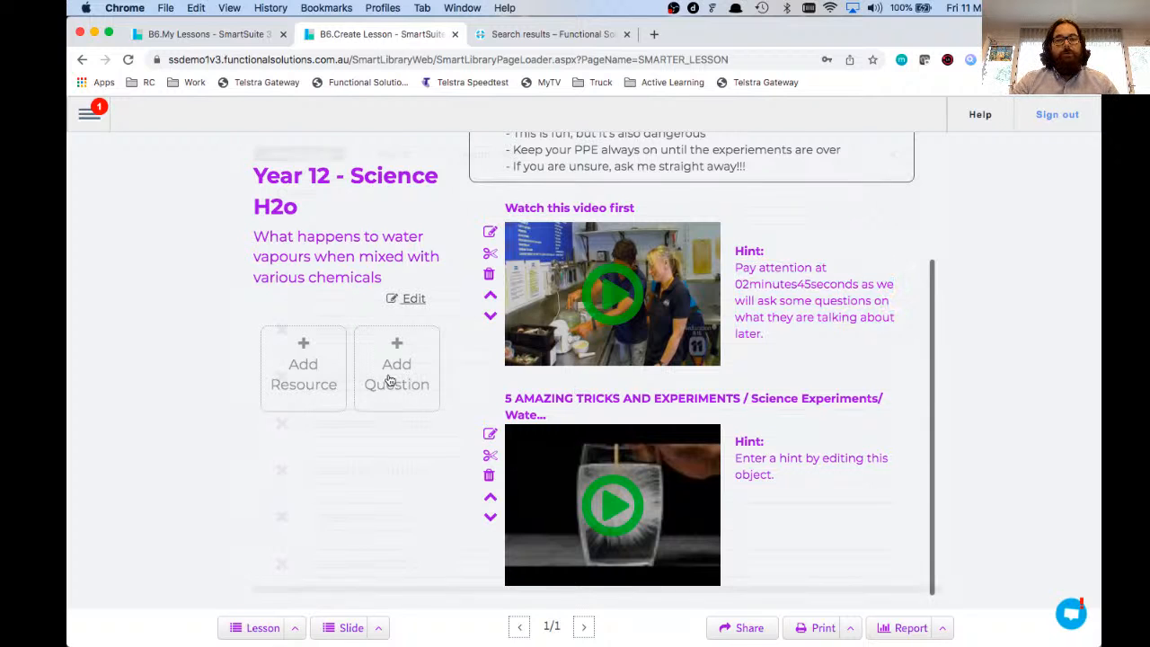
left_click(419, 191)
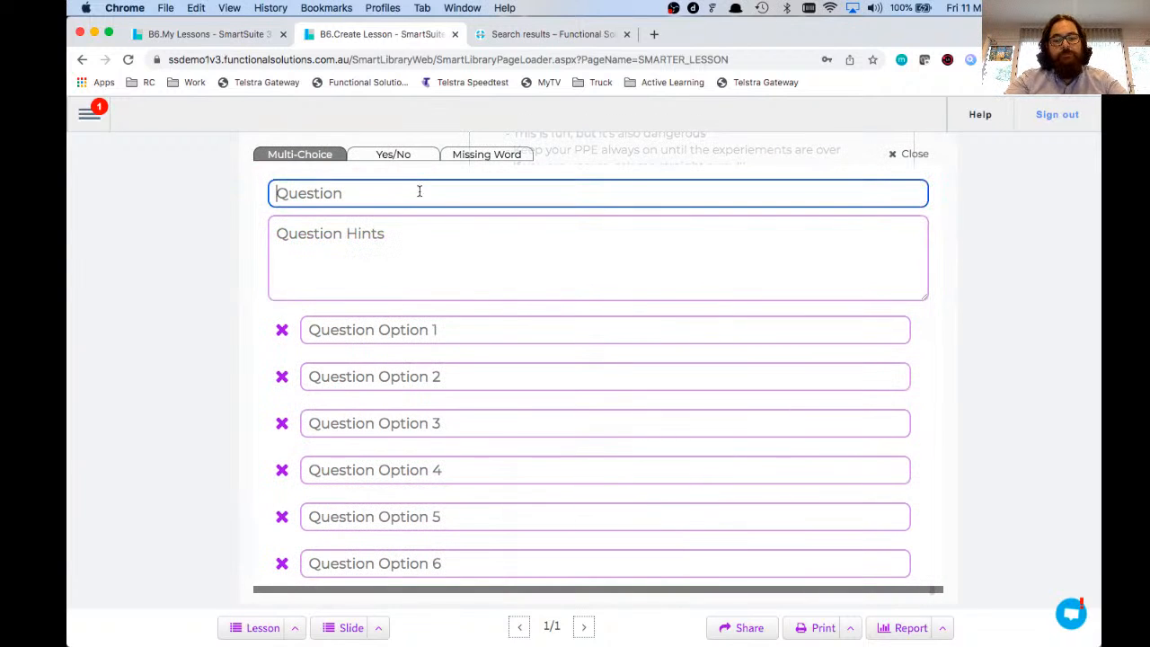
type("Is Smar")
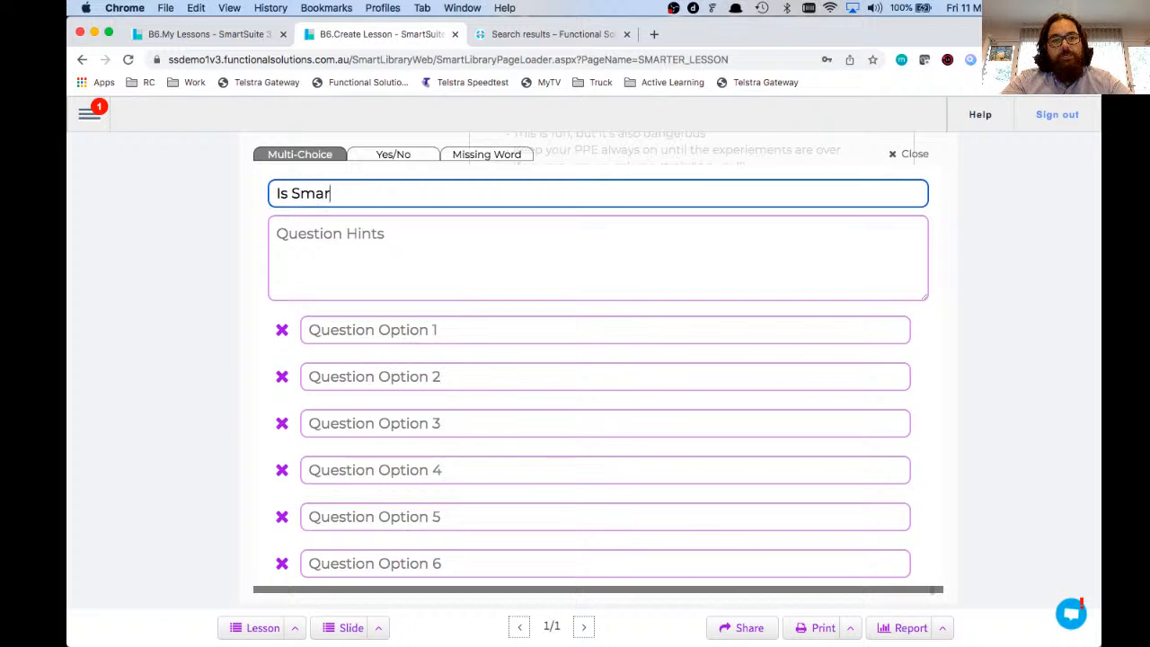
type("tClassroom's ")
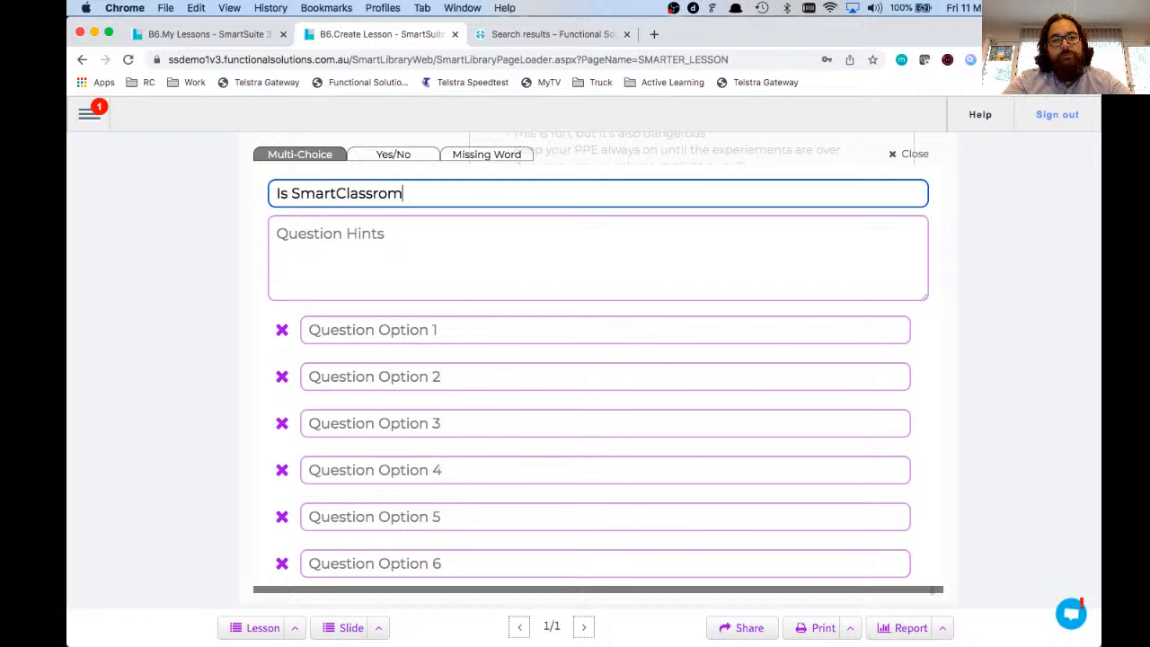
type("absolut")
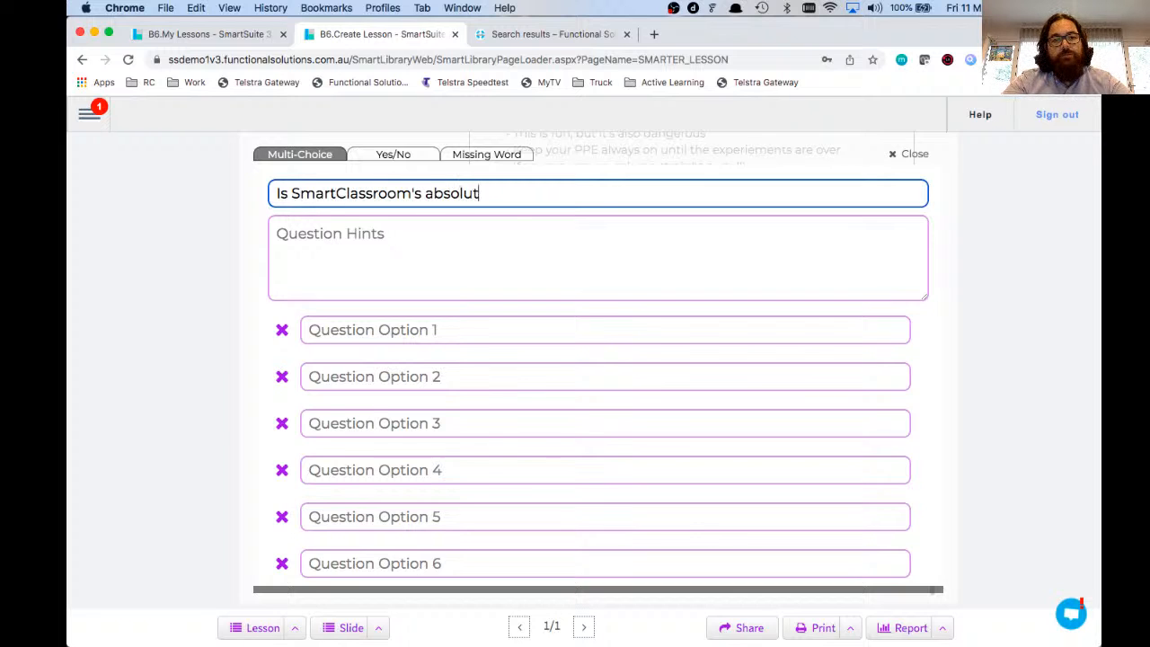
type("ely fantastic?")
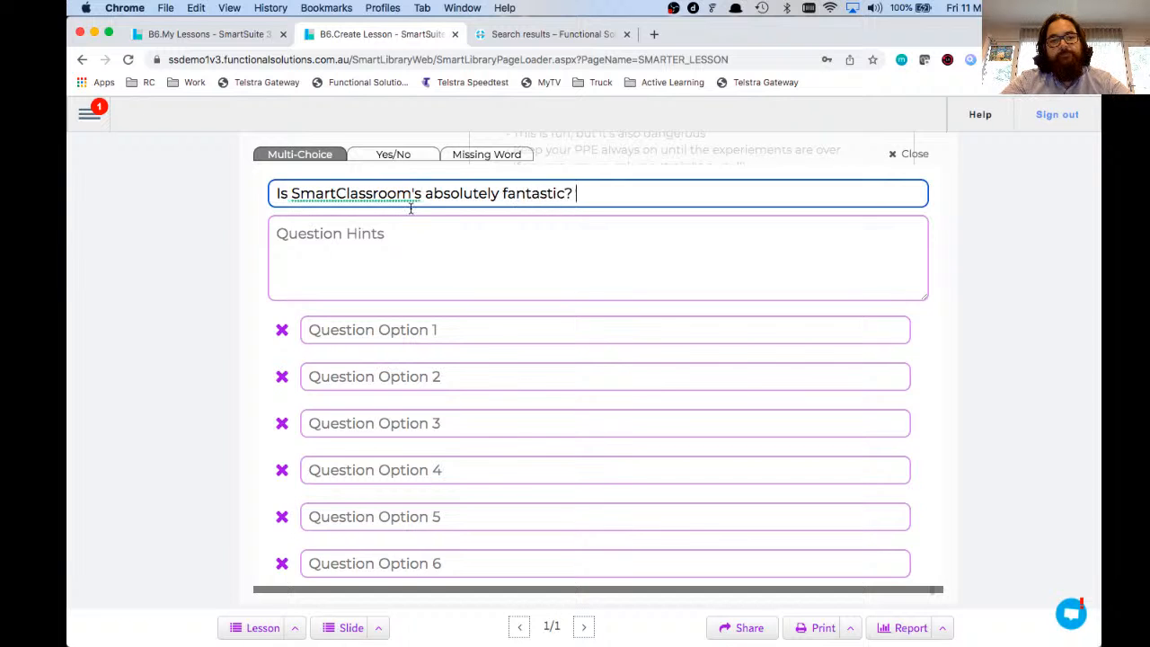
left_click(407, 263)
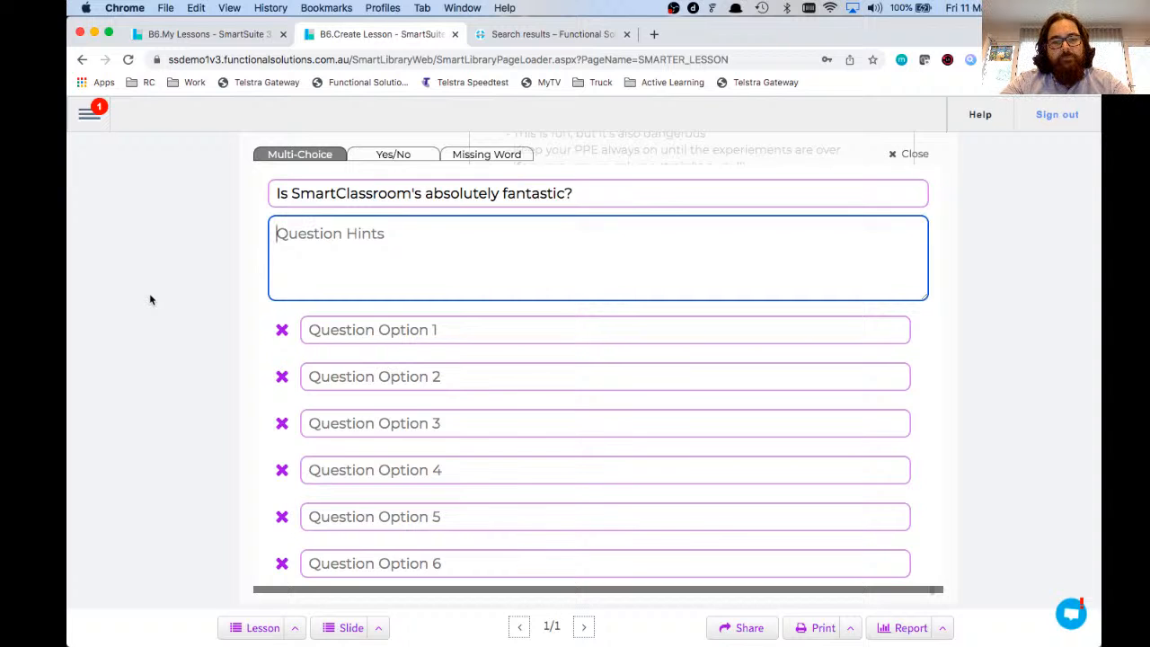
type("Keep watching an")
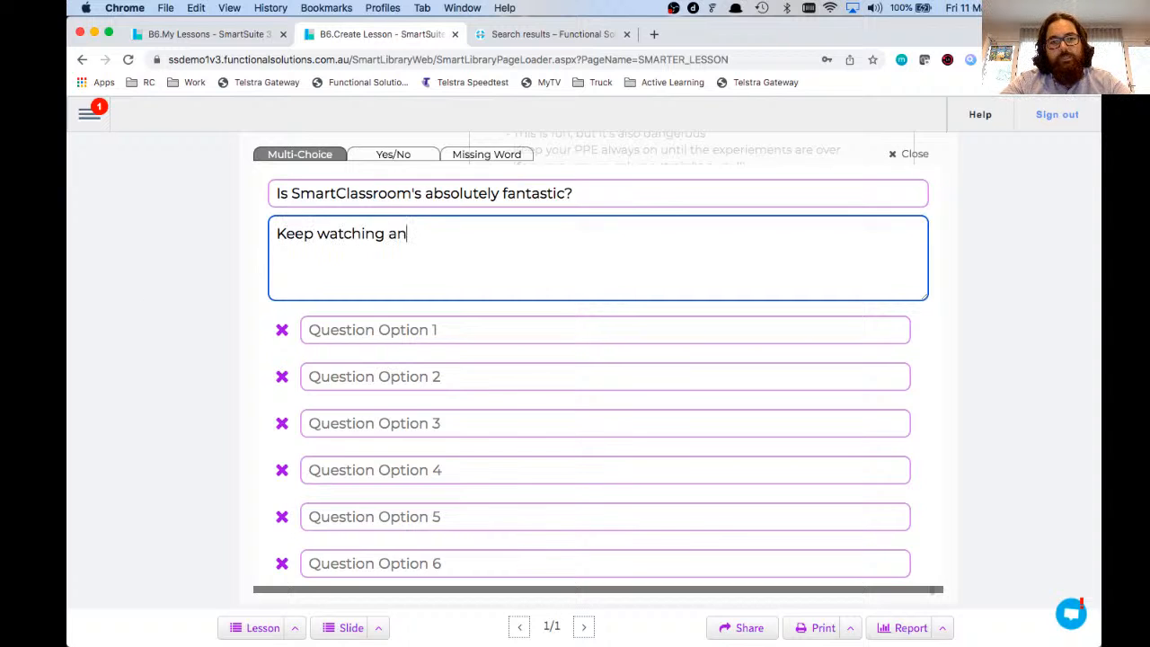
type("d you'll find out.")
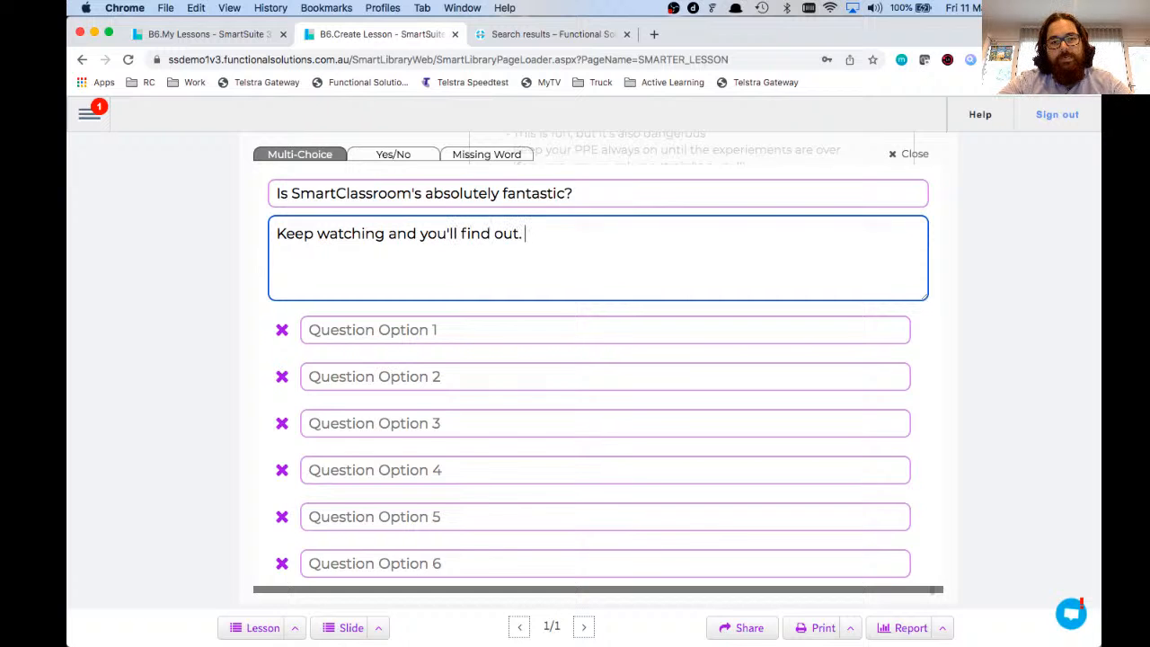
Step: Enter the answer options Absolutely yes, Defs!, Kind of and Not really
left_click(419, 323)
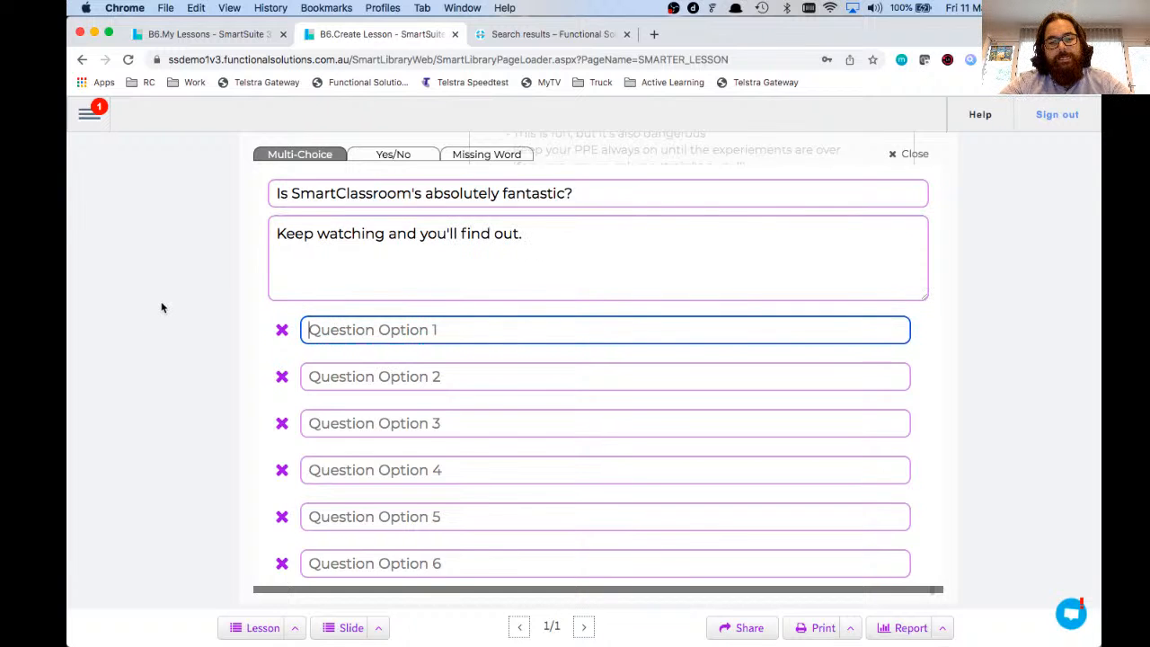
type("Absolutely")
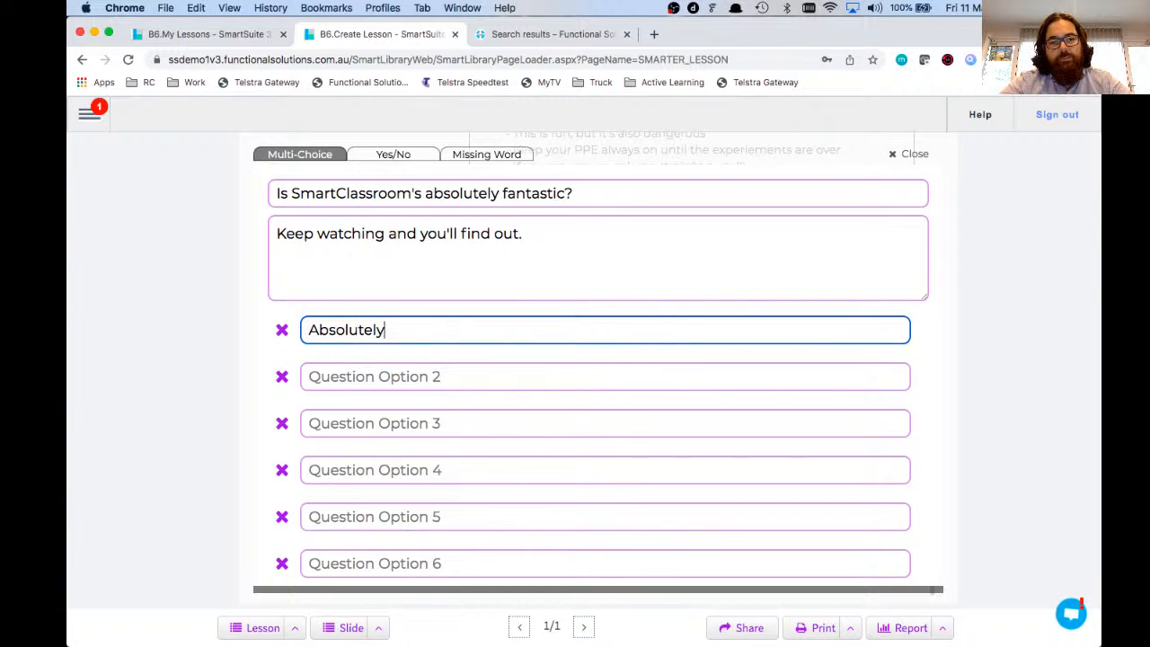
type(" yes")
left_click(318, 379)
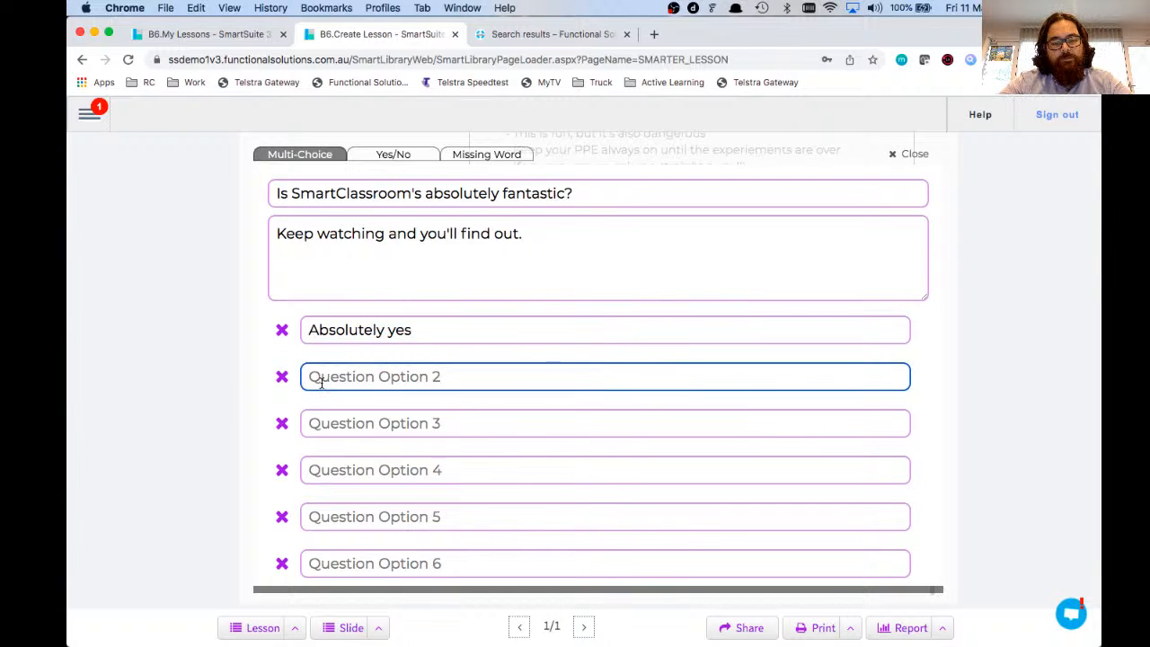
type("Defs!")
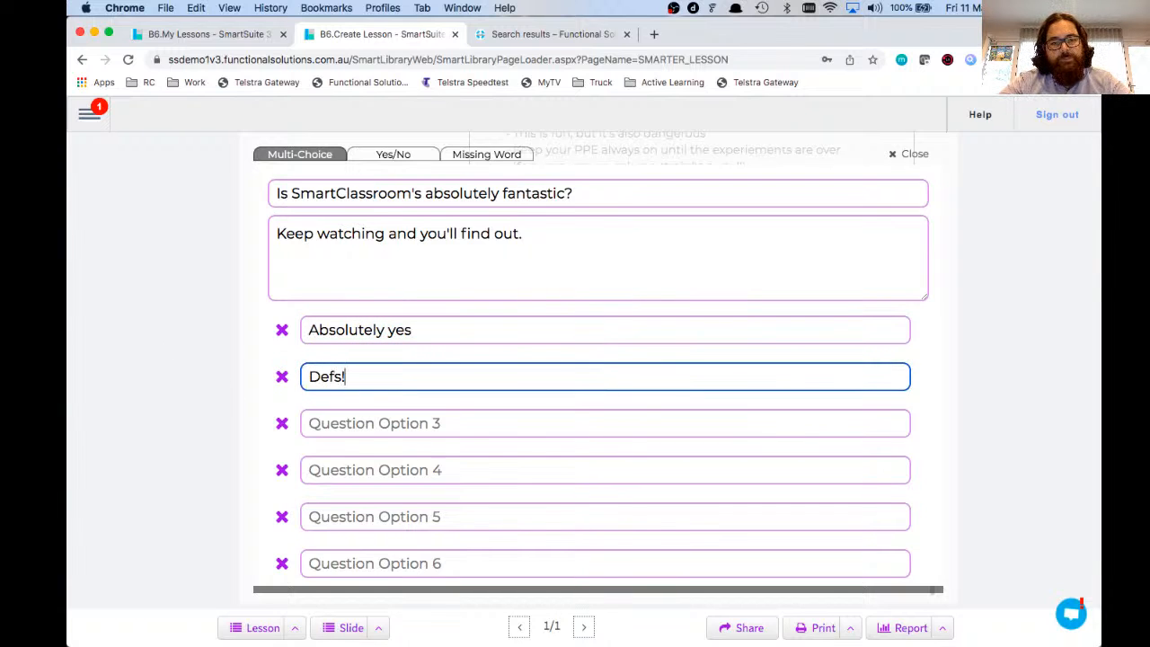
key("Tab")
type("Kind")
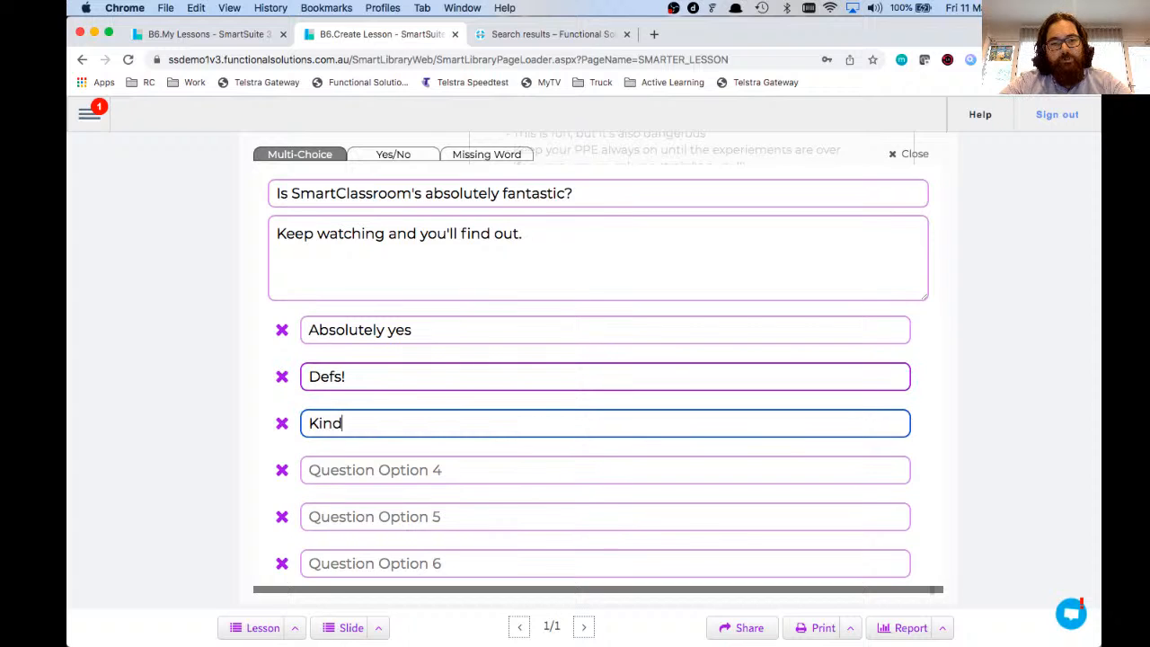
type(" of")
key("Tab")
type("Not ")
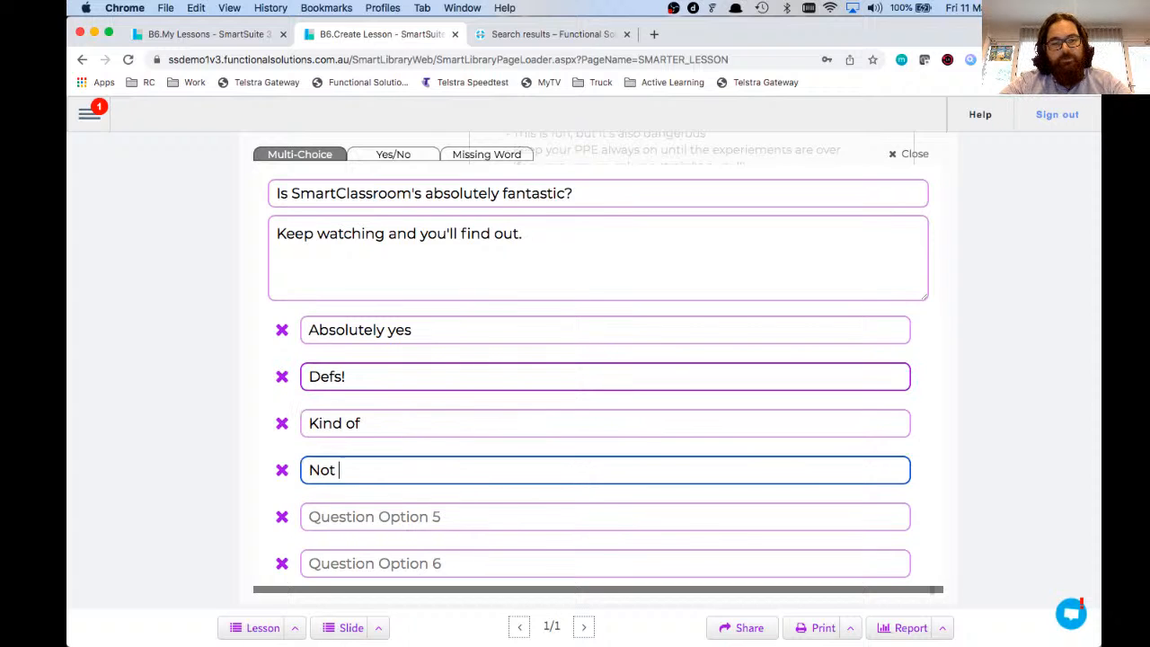
type("really")
Step: Mark Absolutely yes and Defs! as correct answers and save the question
scroll(380, 439, "down", 2)
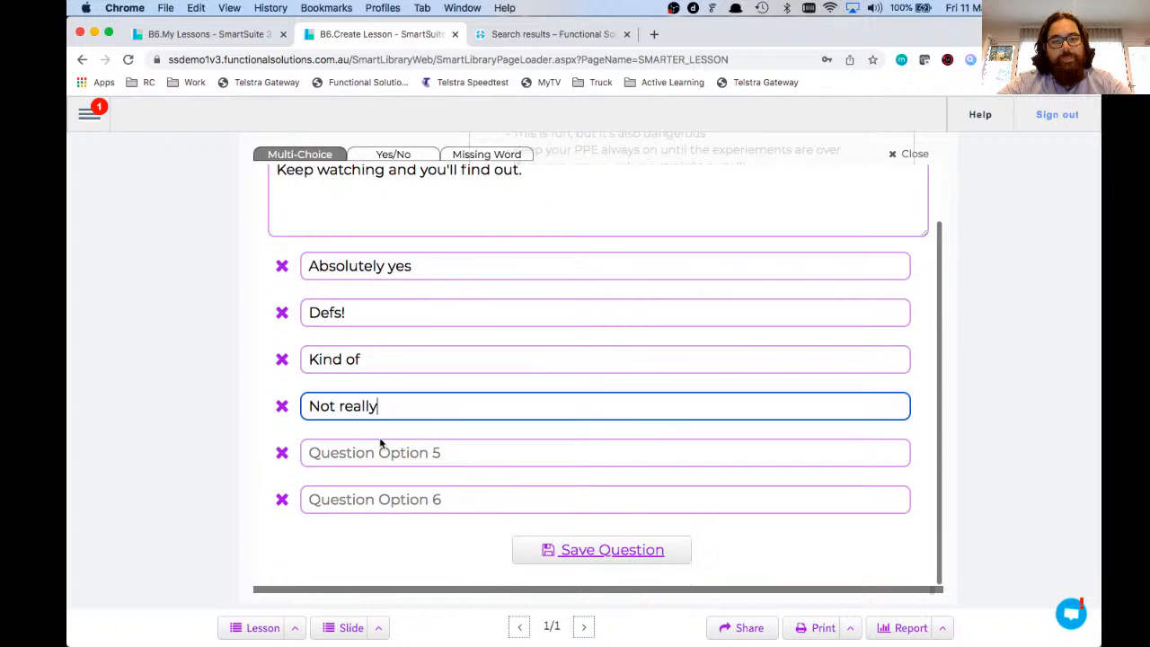
left_click(282, 293)
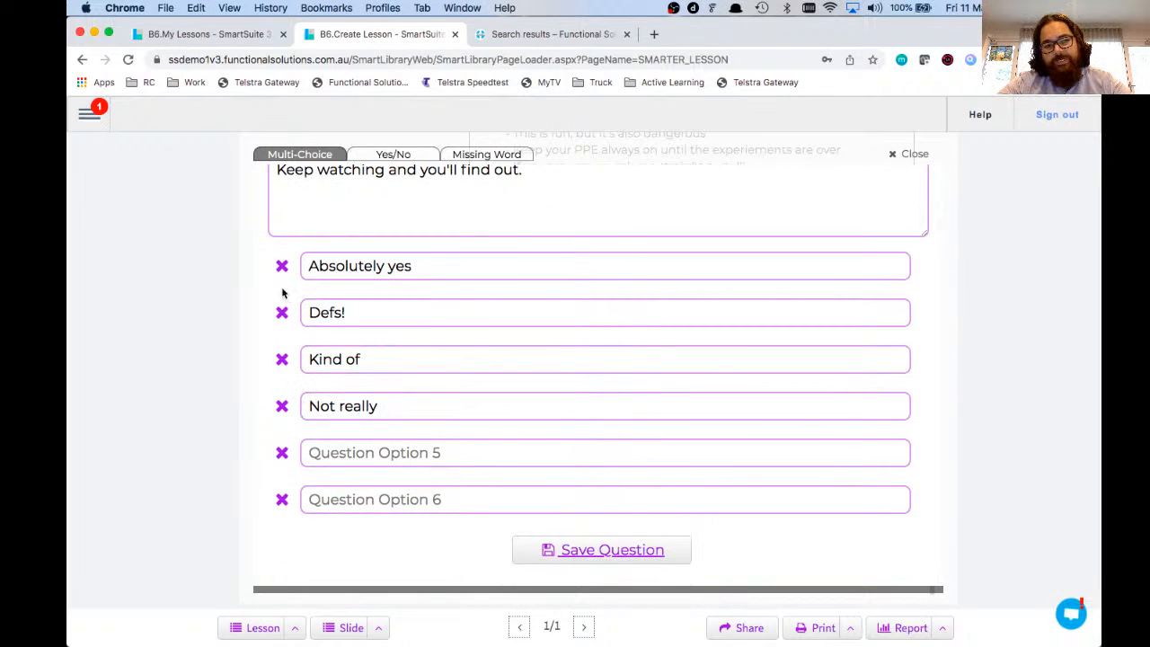
left_click(282, 312)
left_click(283, 266)
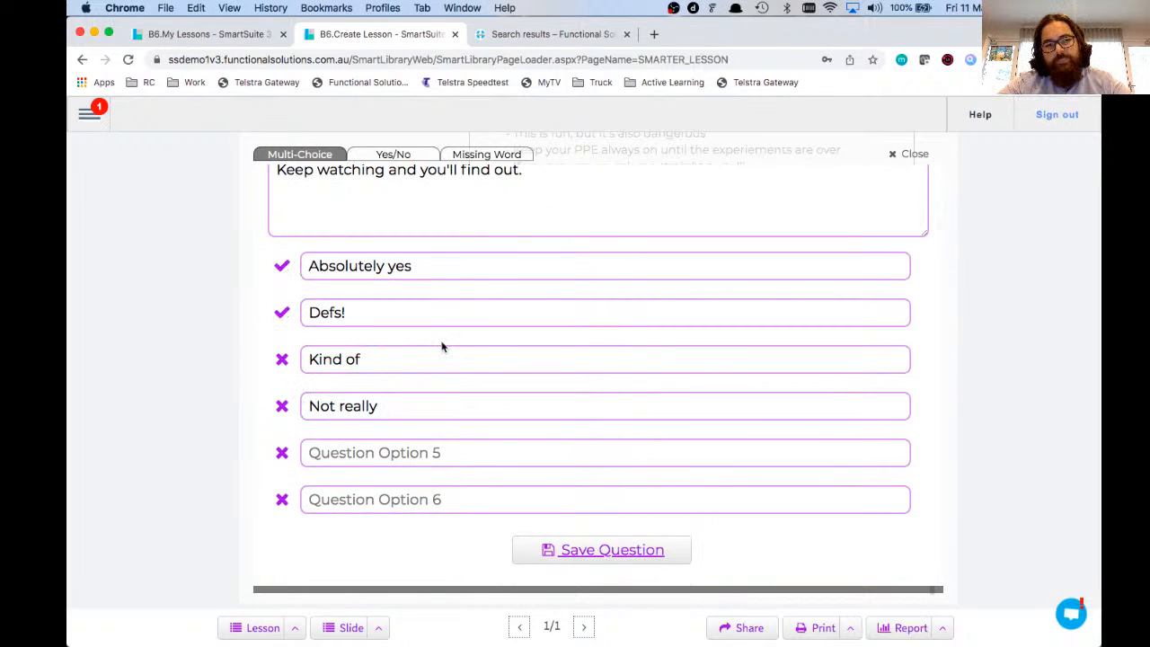
left_click(581, 552)
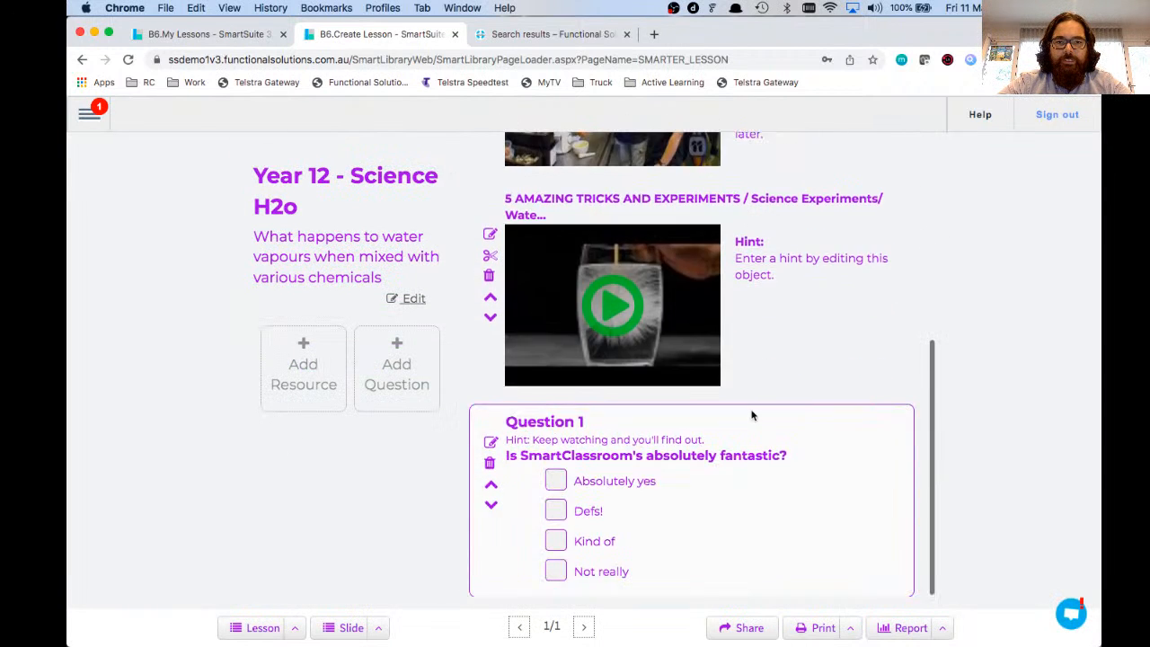
Step: Scroll below Question 1 and start a new question in the editor
scroll(850, 248, "down", 5)
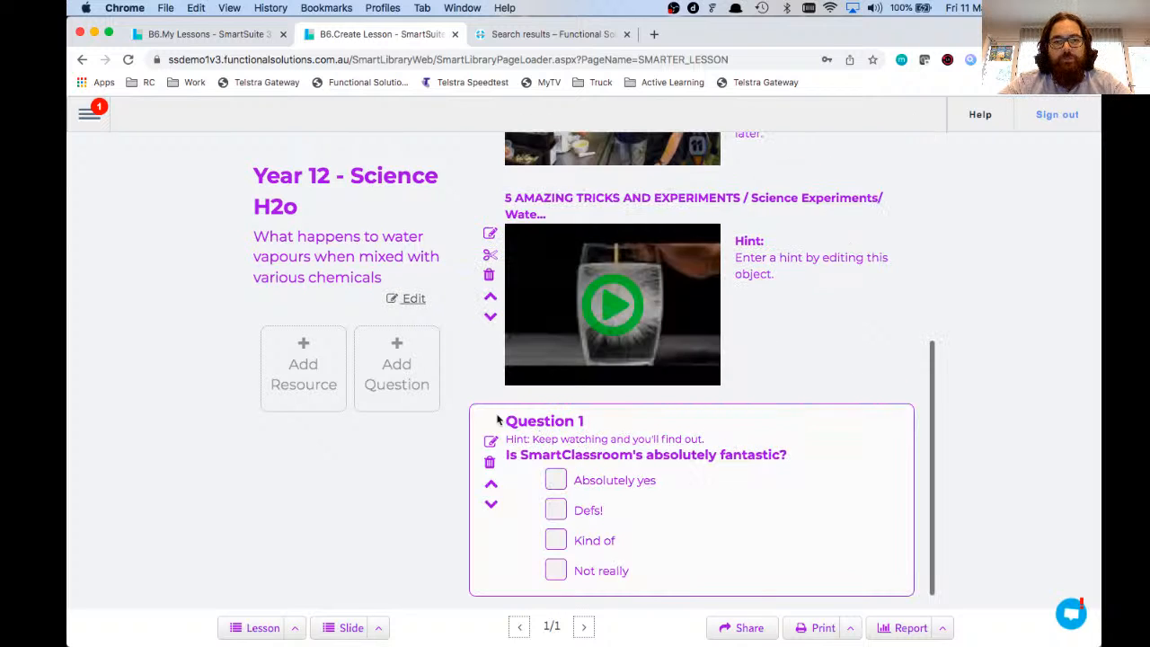
left_click(416, 376)
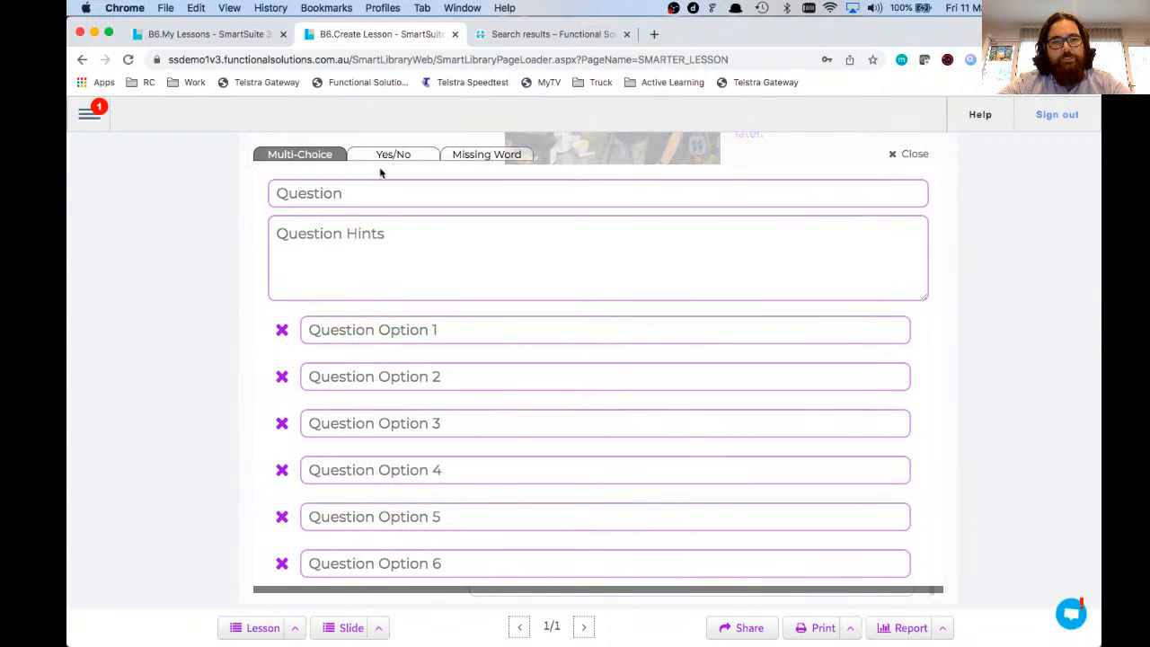
Step: Write a missing-word question 'Smart ___ is a feature of the TV4Education subscription' with answer Classrooms
left_click(383, 160)
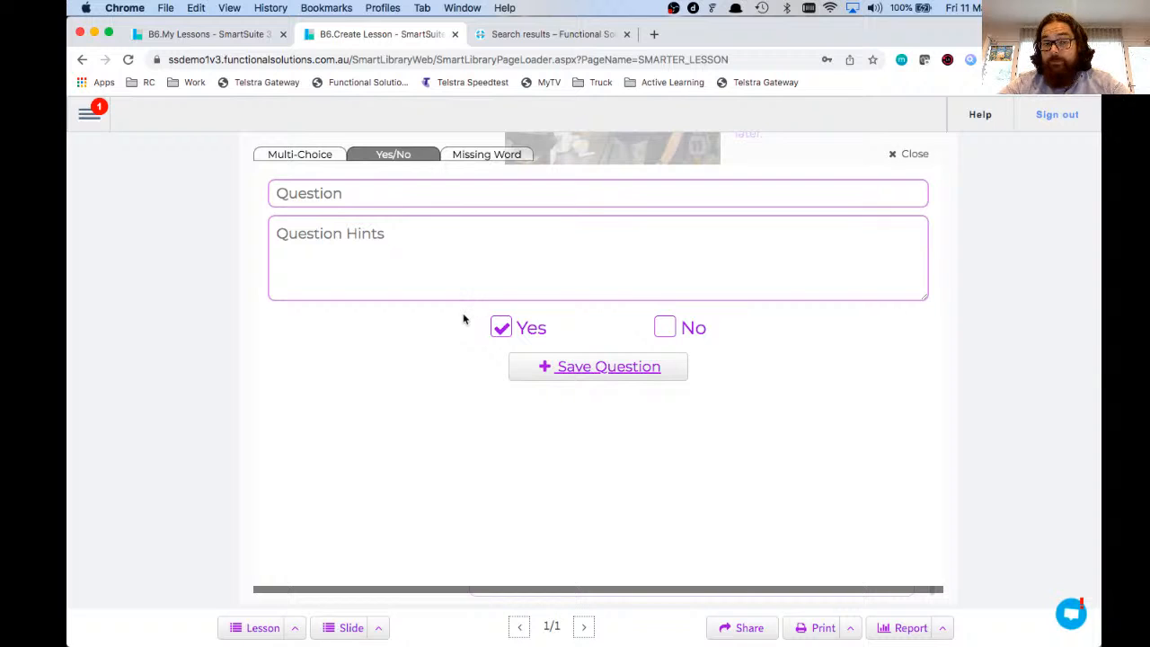
left_click(473, 160)
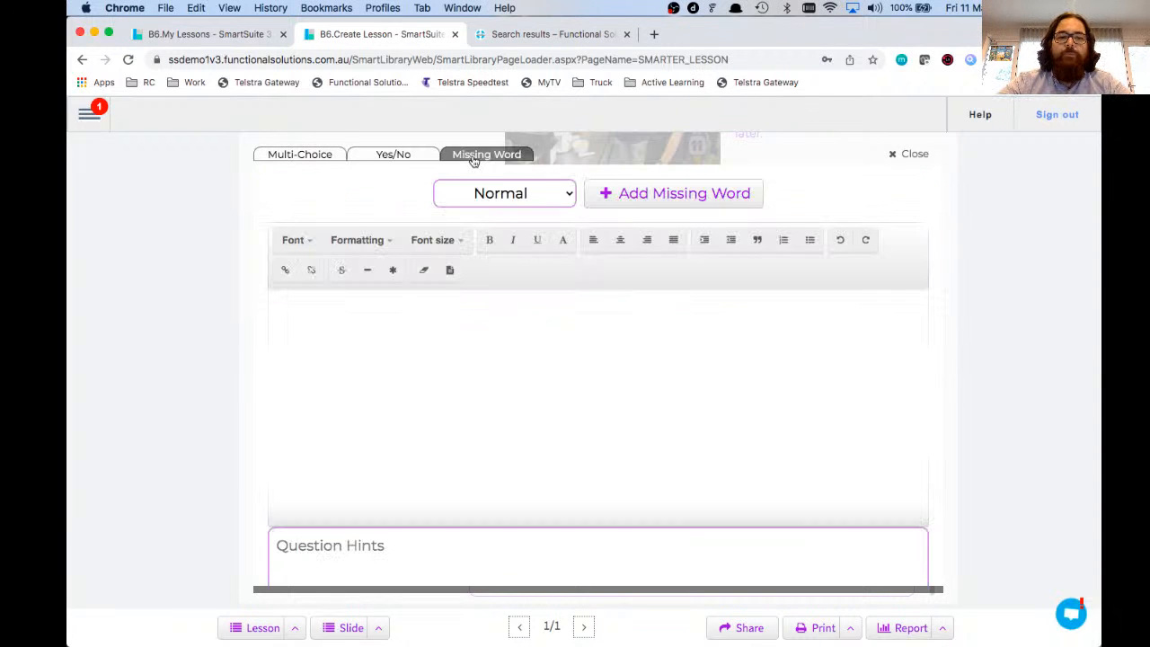
left_click(448, 305)
type("Smart")
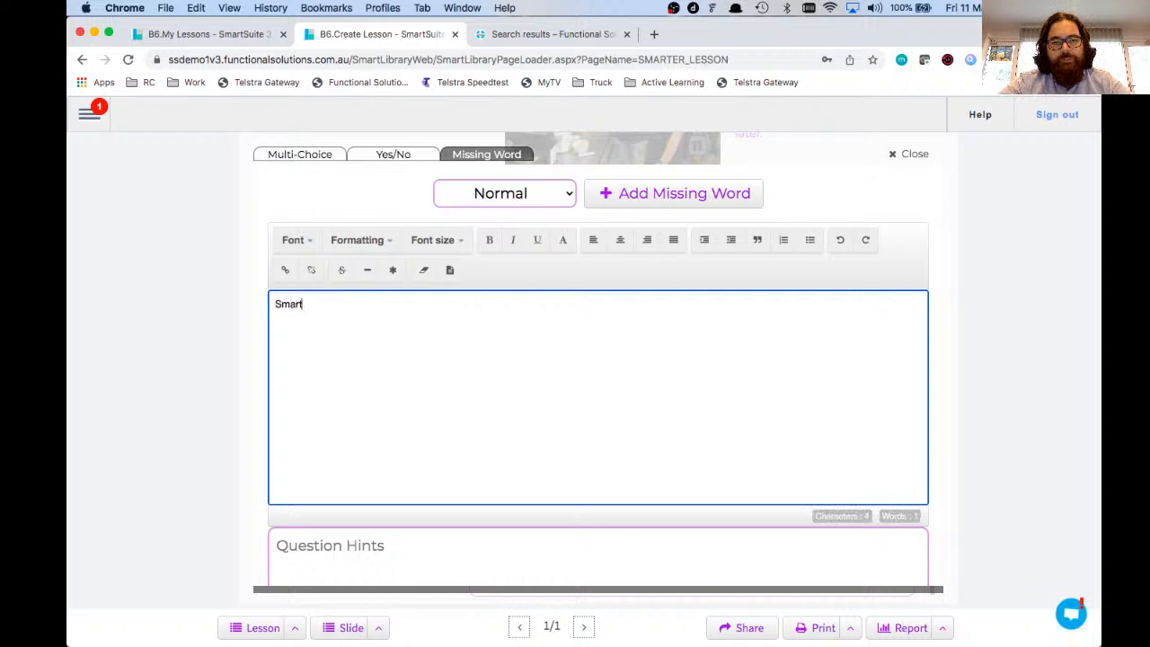
left_click(624, 202)
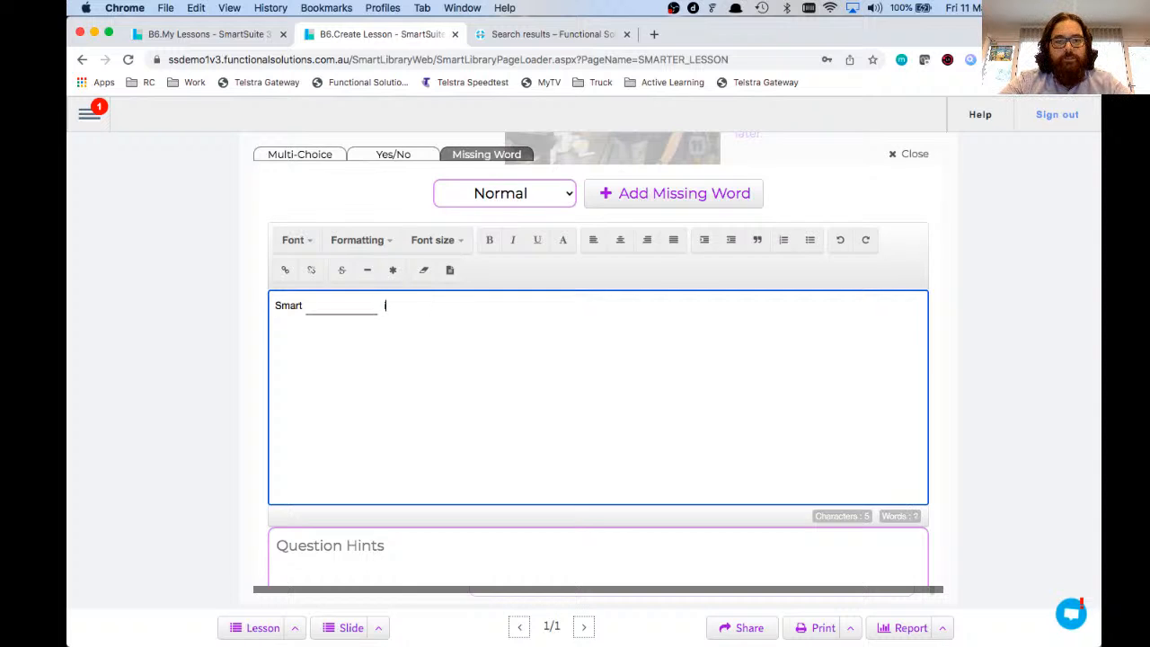
type("is a ")
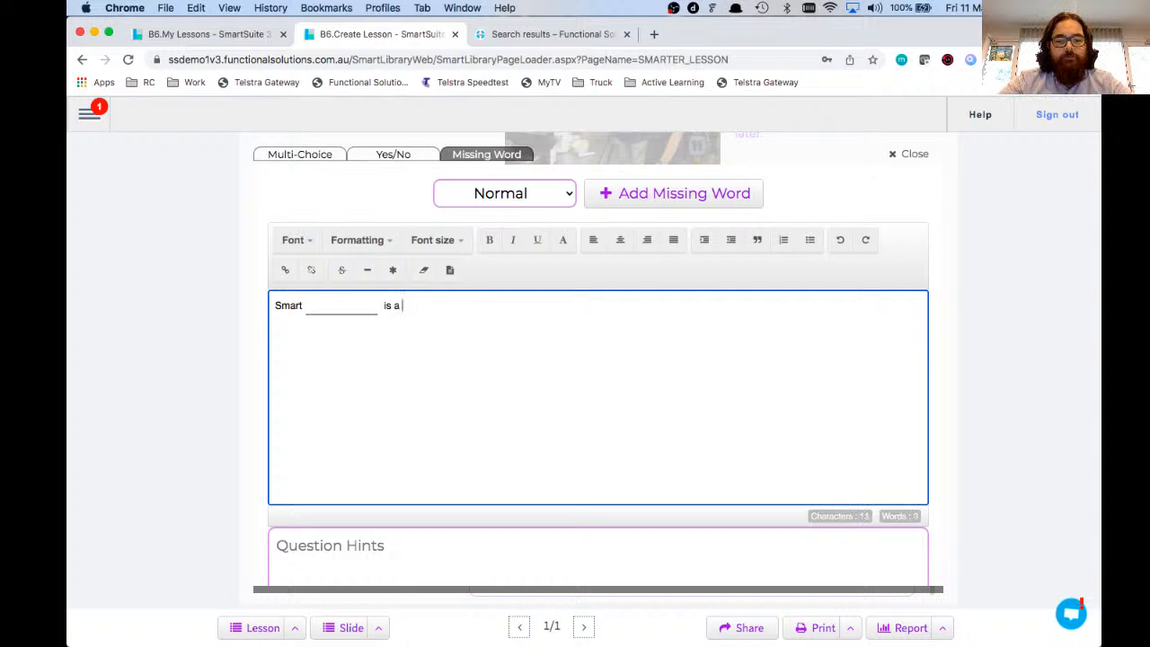
type("feature of the")
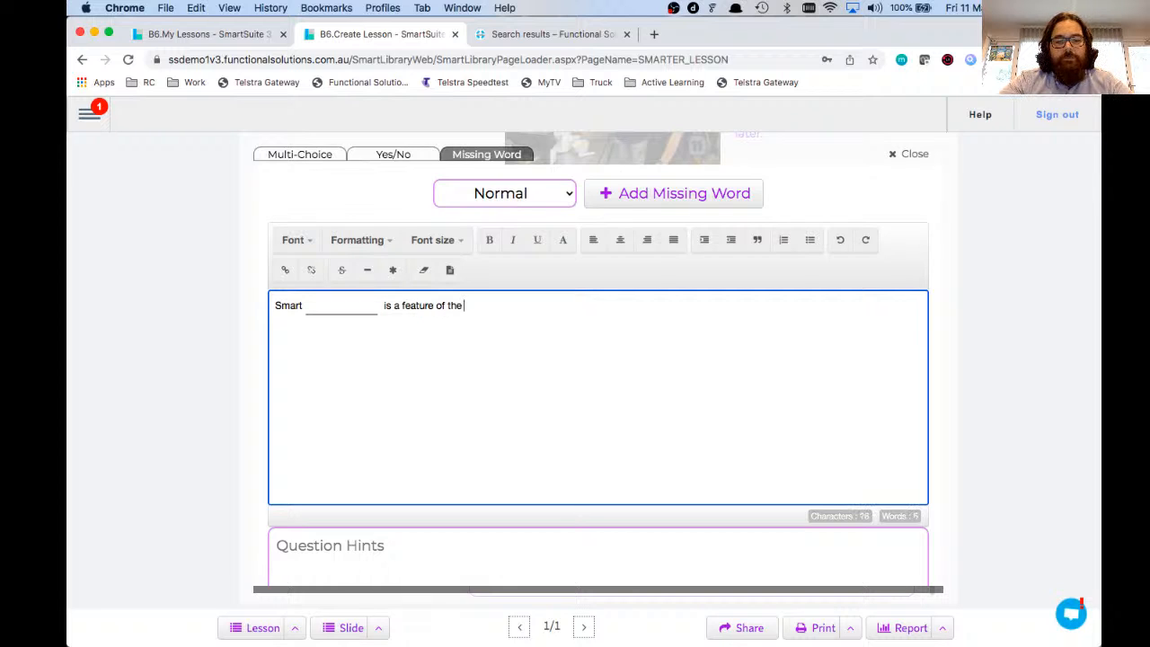
type(" TV4Education ")
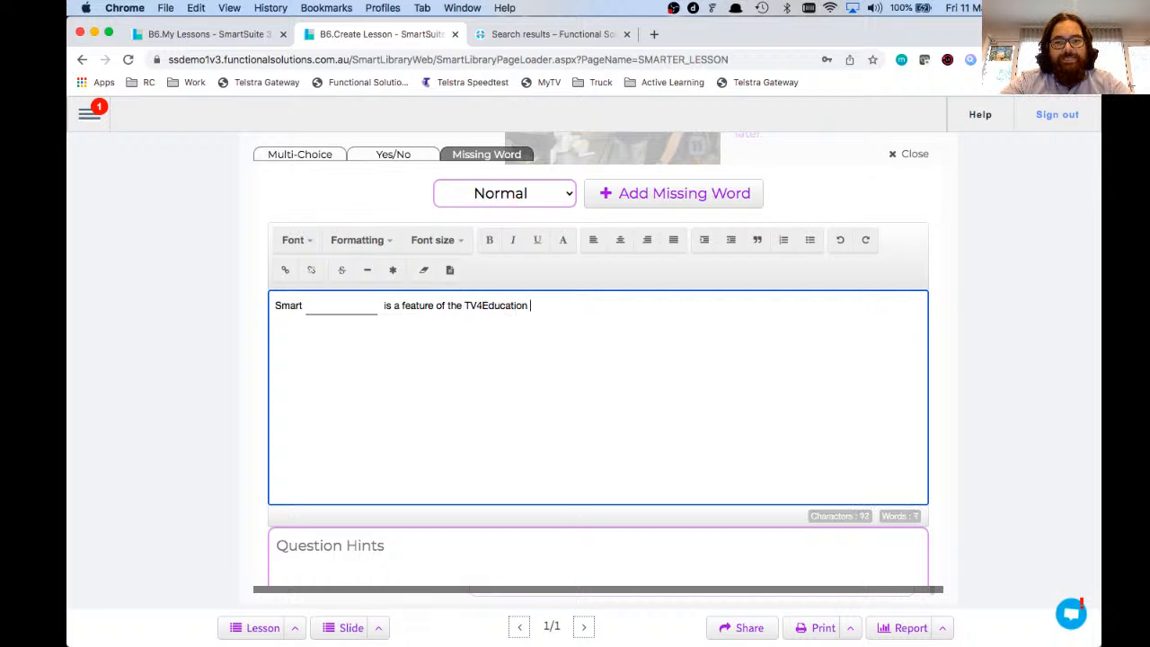
type("subscription")
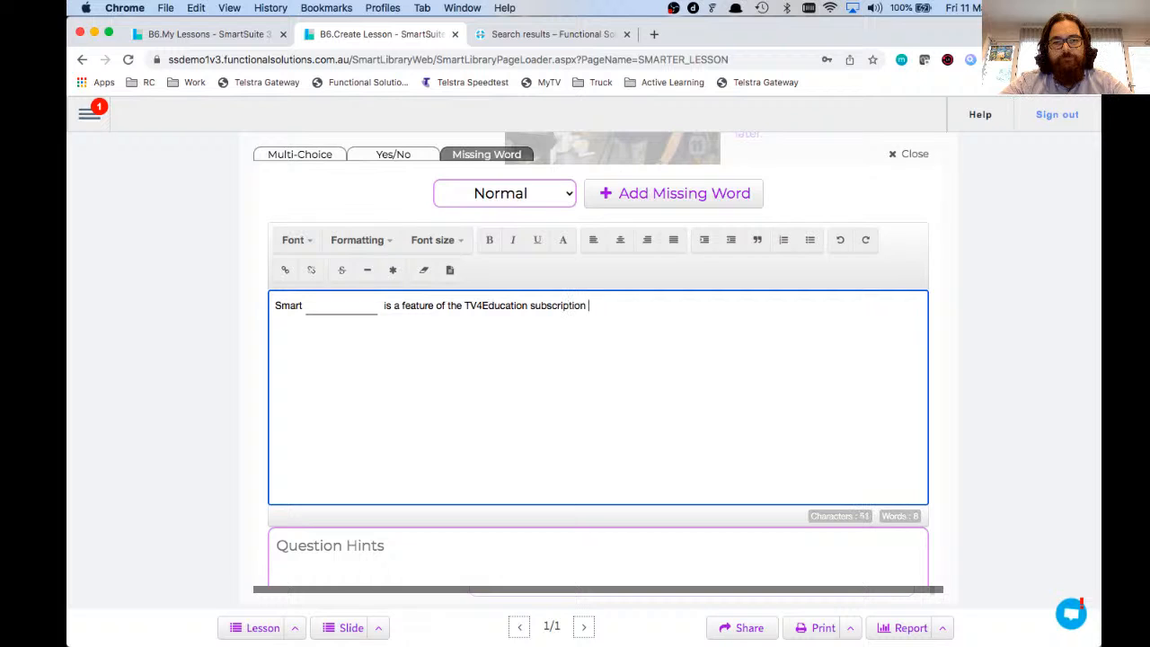
left_click(313, 309)
type("Classrooms")
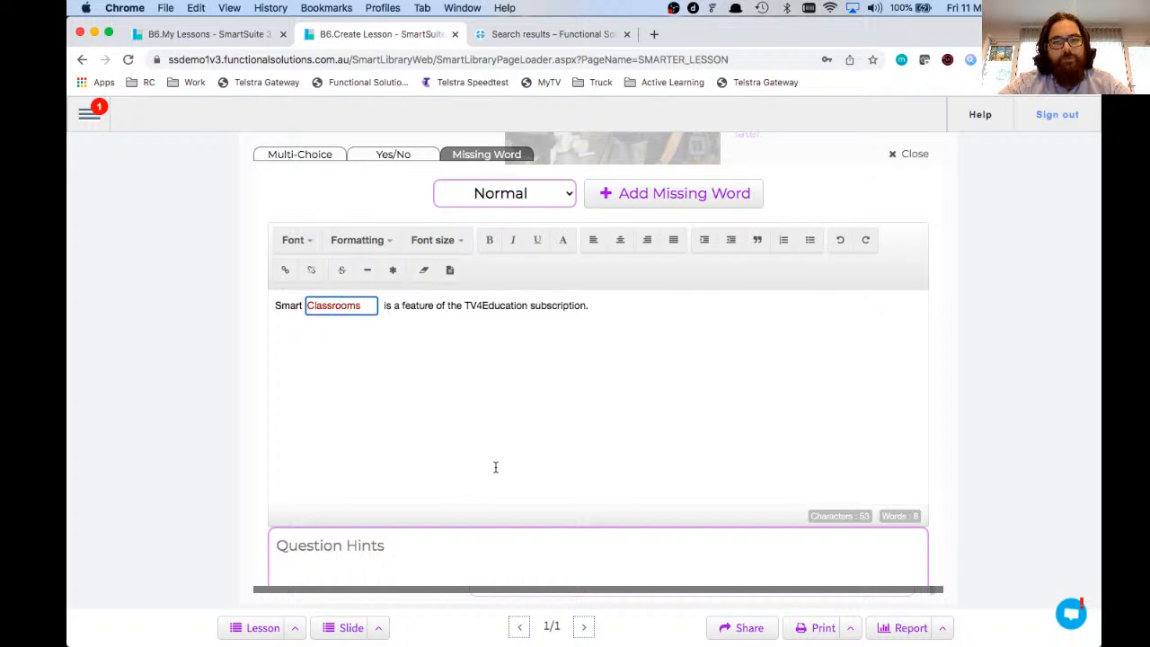
scroll(495, 467, "down", 3)
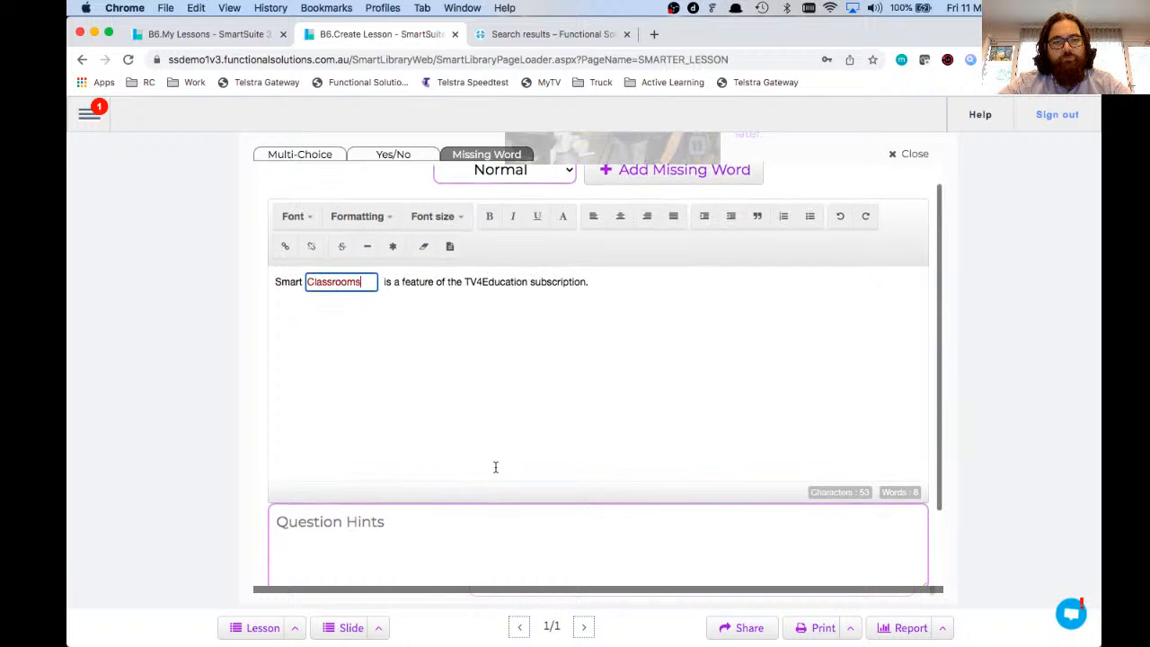
Step: Save the missing-word question and test its blank by entering Classrooms
left_click(576, 536)
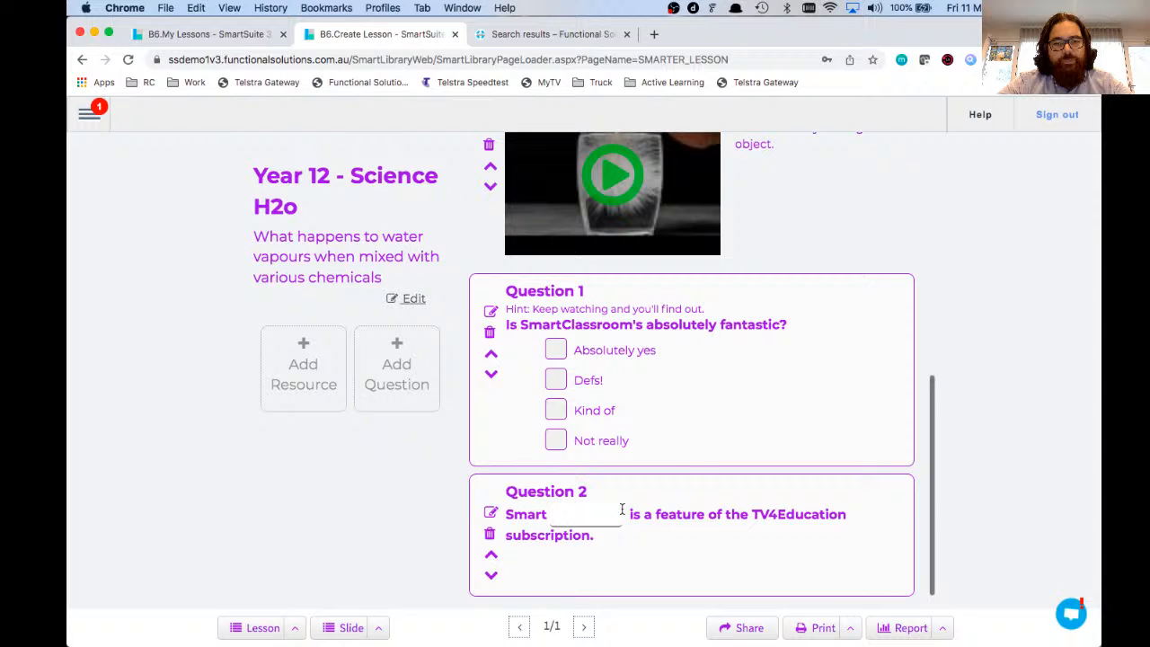
left_click(567, 512)
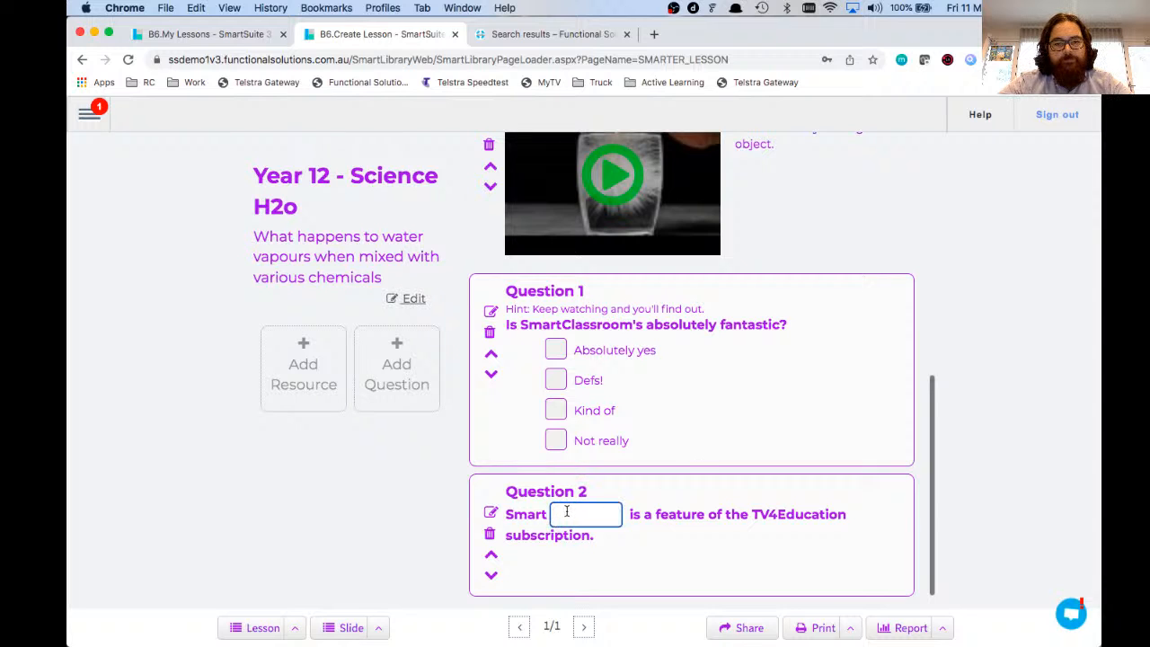
type("Classrooms")
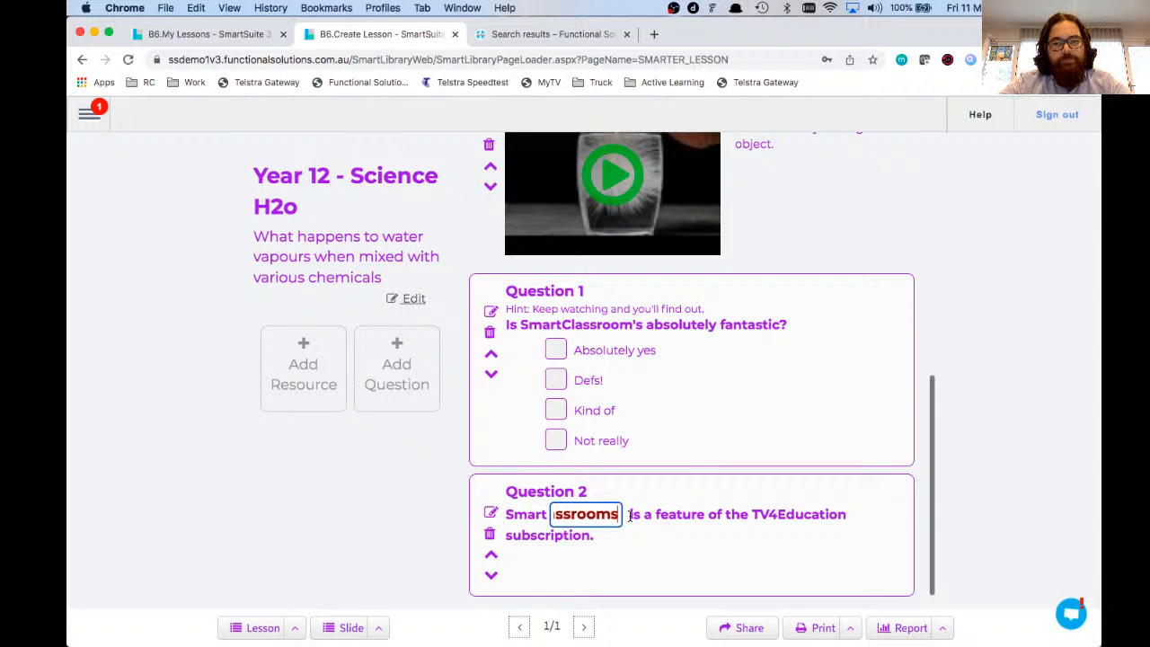
left_click(634, 540)
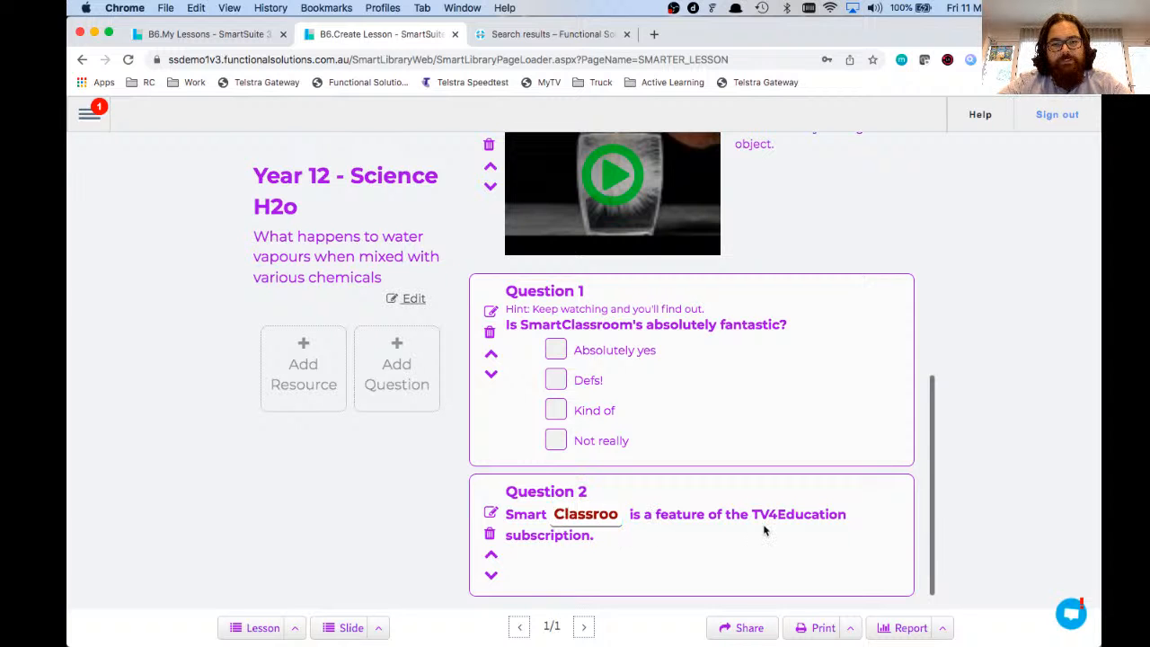
Step: Move the missing-word question up the lesson above Question 1
scroll(764, 530, "down", 1)
scroll(764, 530, "up", 8)
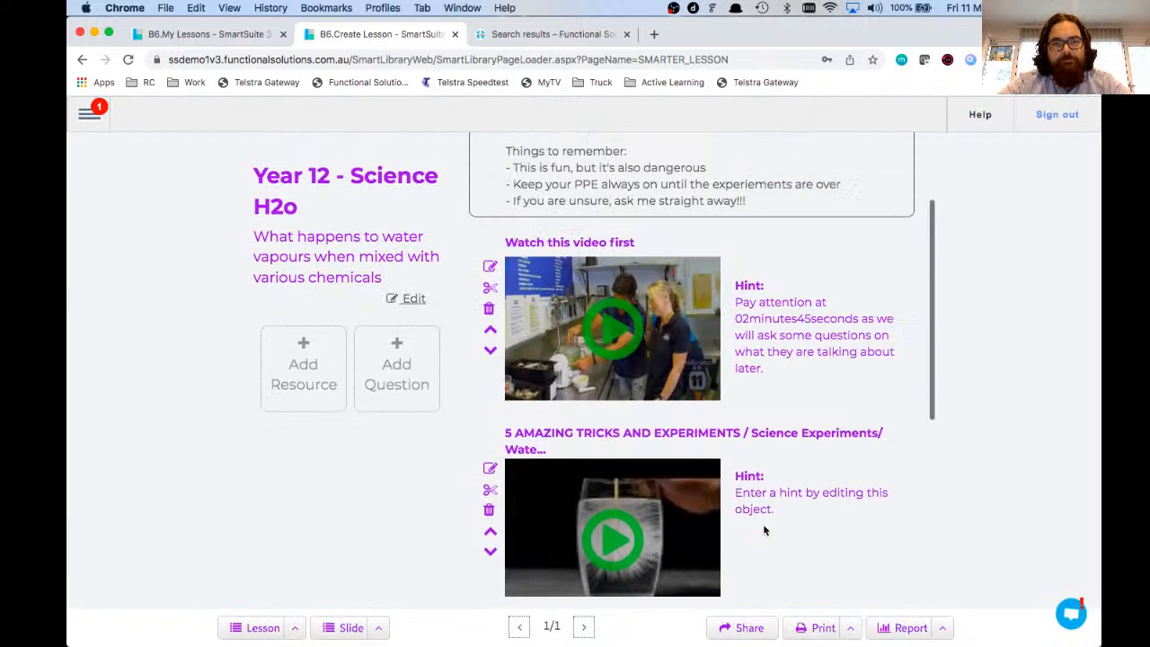
scroll(763, 524, "down", 8)
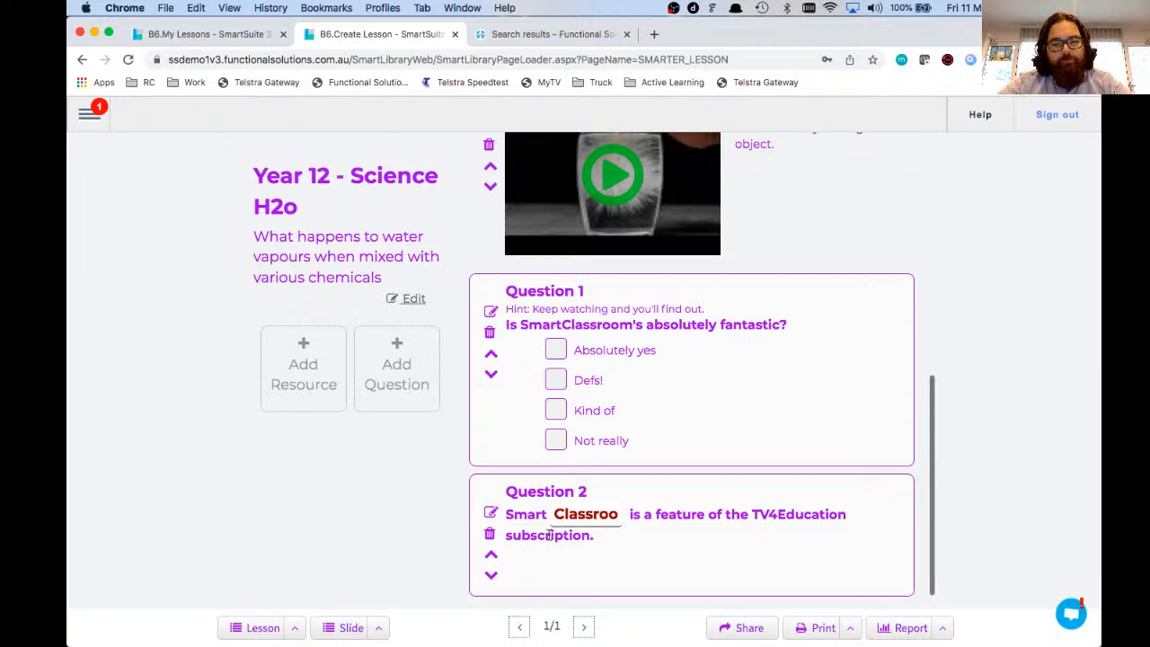
left_click(492, 558)
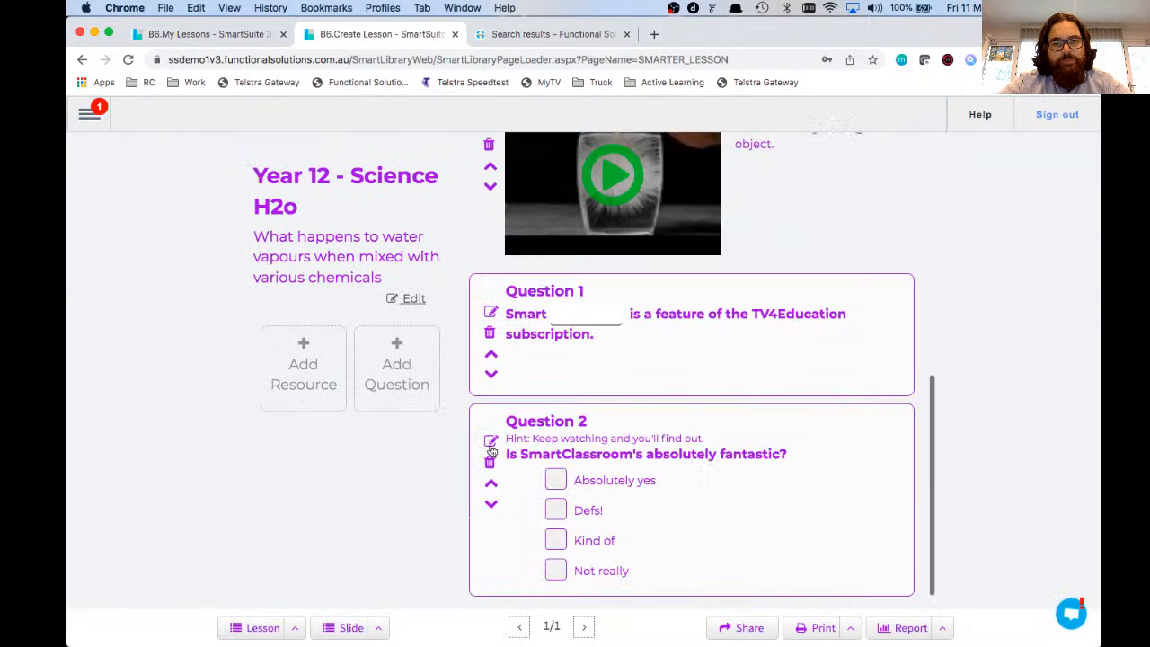
left_click(491, 354)
scroll(570, 325, "down", 5)
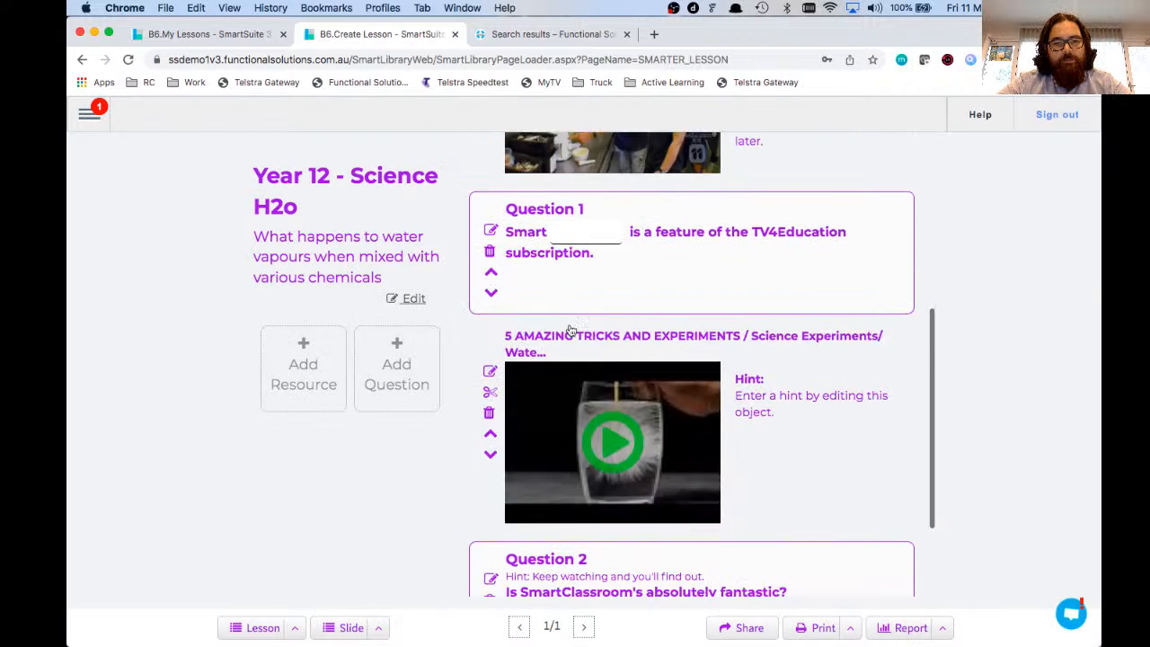
scroll(570, 325, "up", 5)
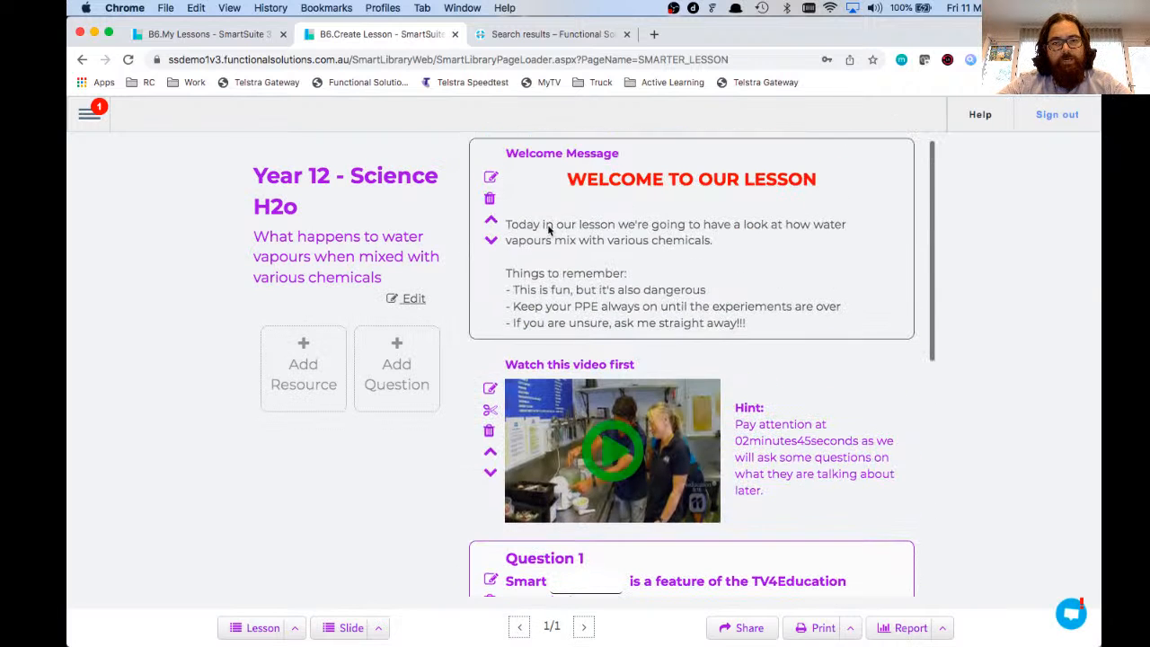
Step: Highlight the welcome heading and the words 'this video first', then review the lesson
left_click_drag(518, 160, 553, 199)
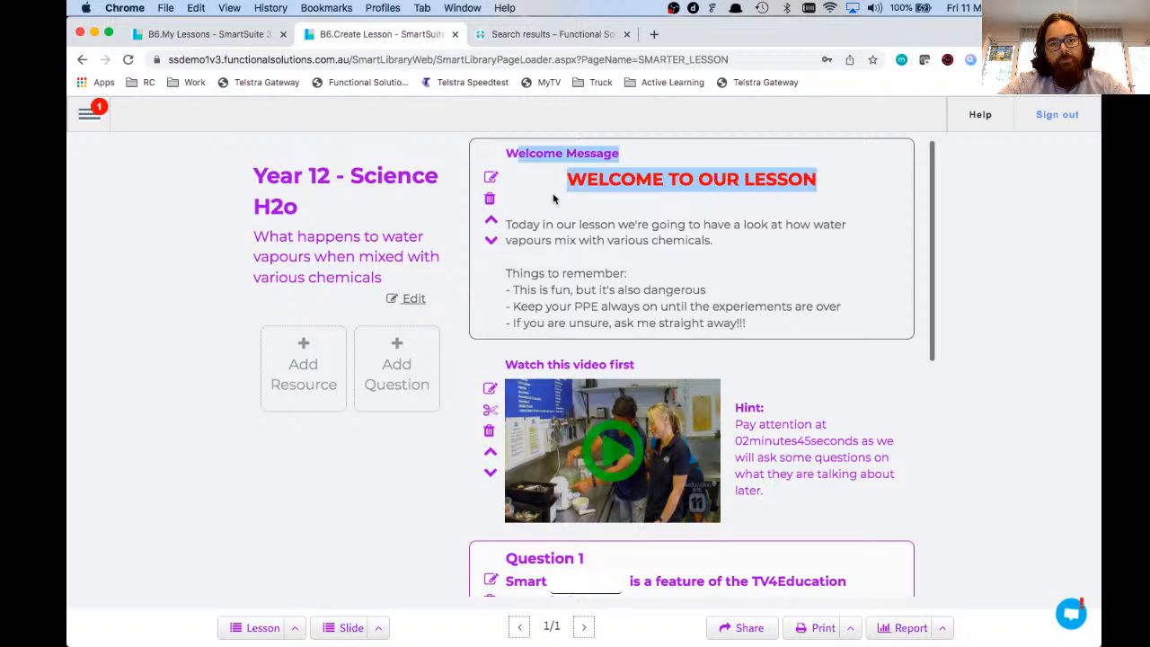
left_click_drag(546, 372, 639, 378)
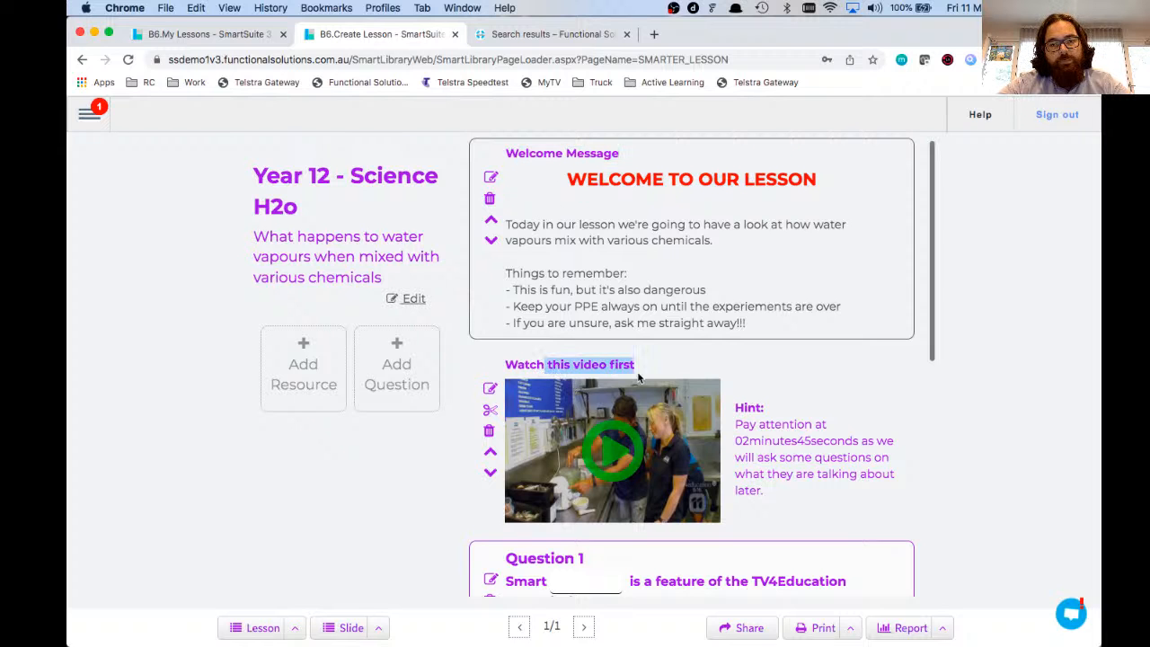
scroll(639, 378, "down", 5)
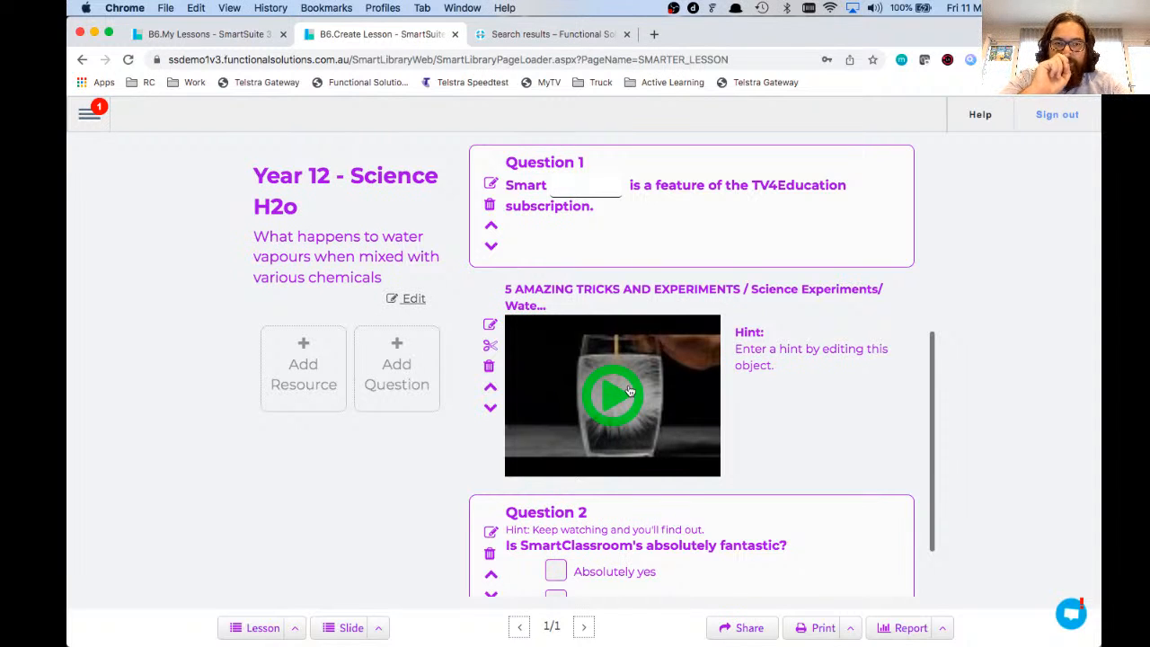
scroll(629, 391, "down", 1)
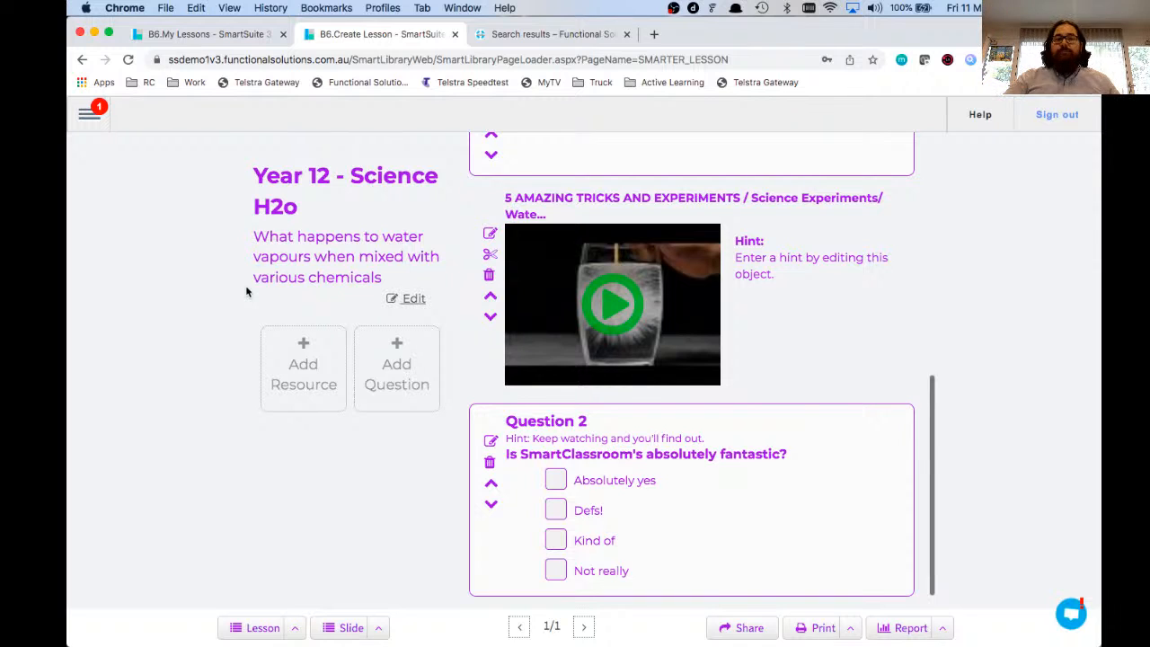
Step: Close the lesson editor and open Year 12 - Science H2o from My Items
left_click(455, 35)
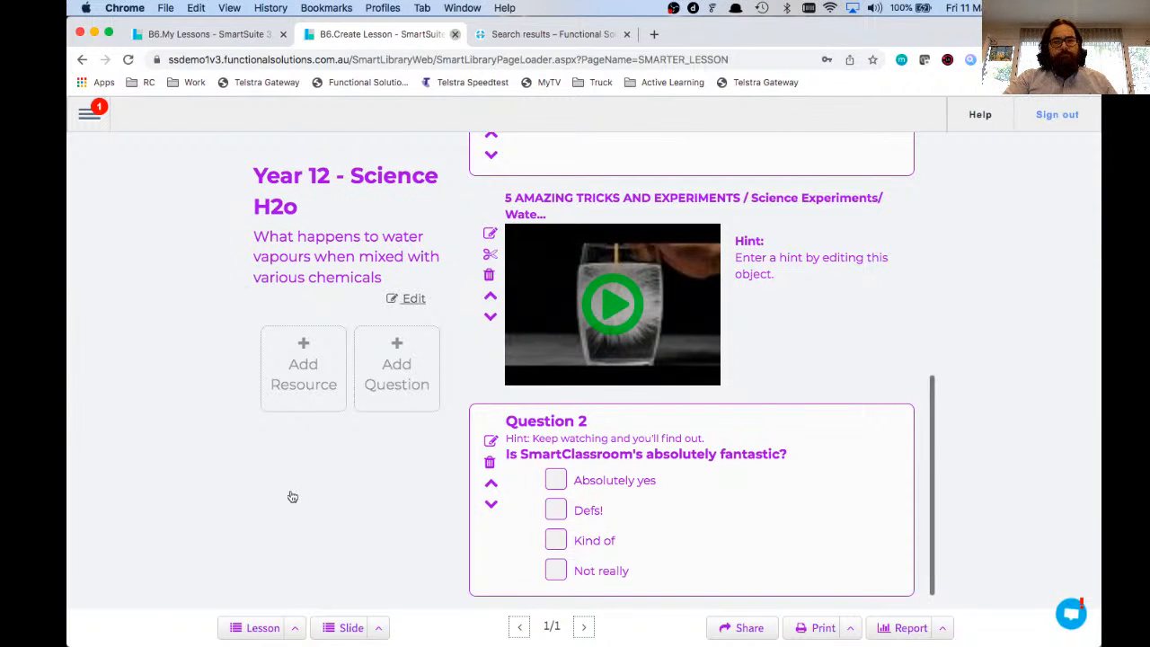
left_click(94, 117)
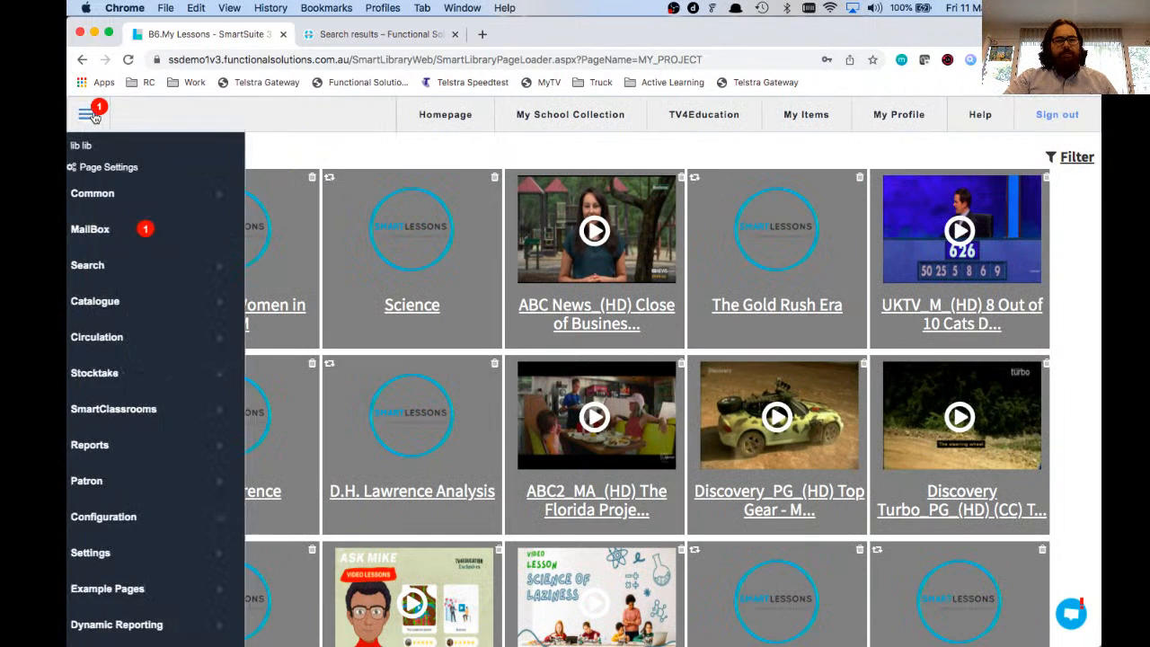
mouse_move(113, 489)
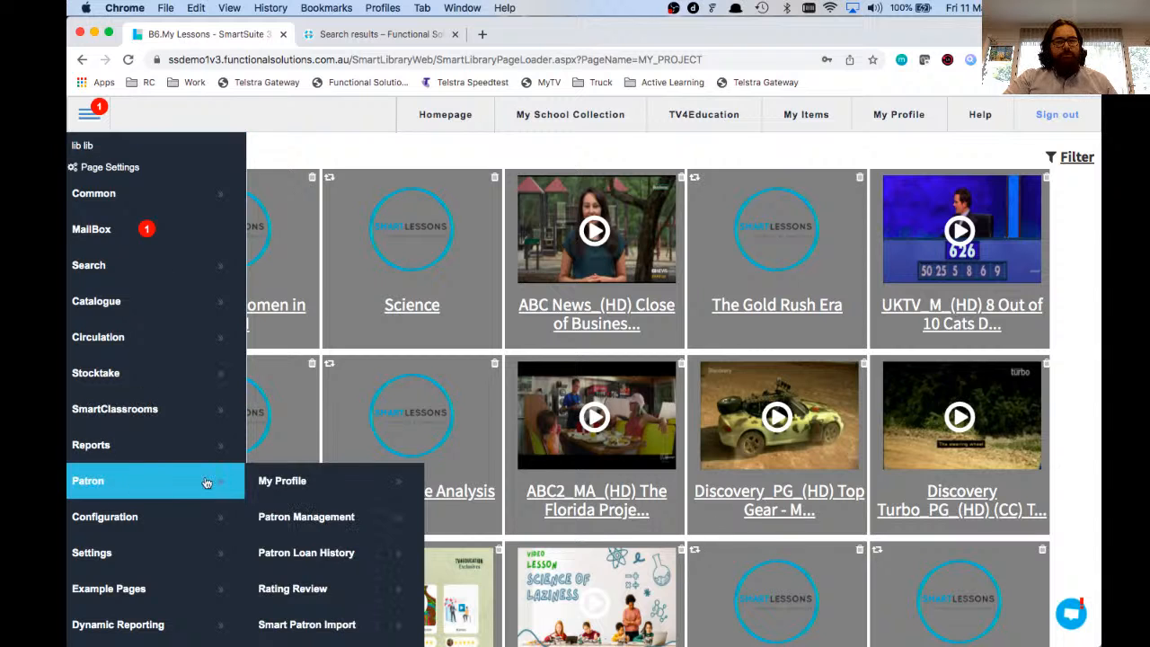
scroll(315, 585, "down", 3)
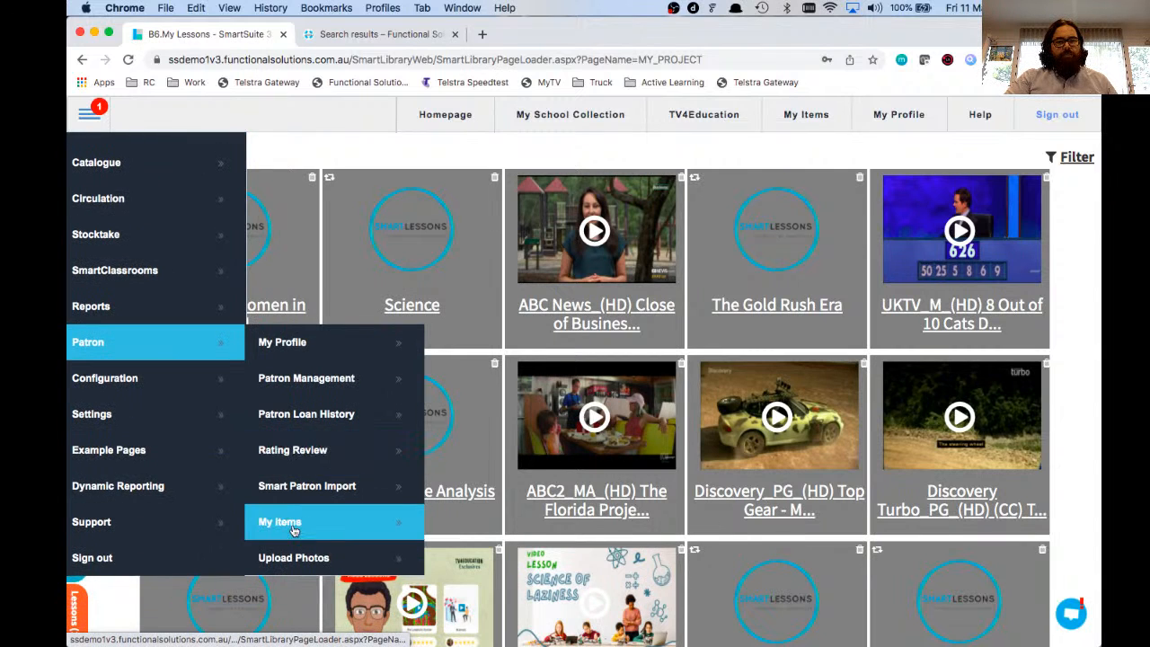
left_click(293, 530)
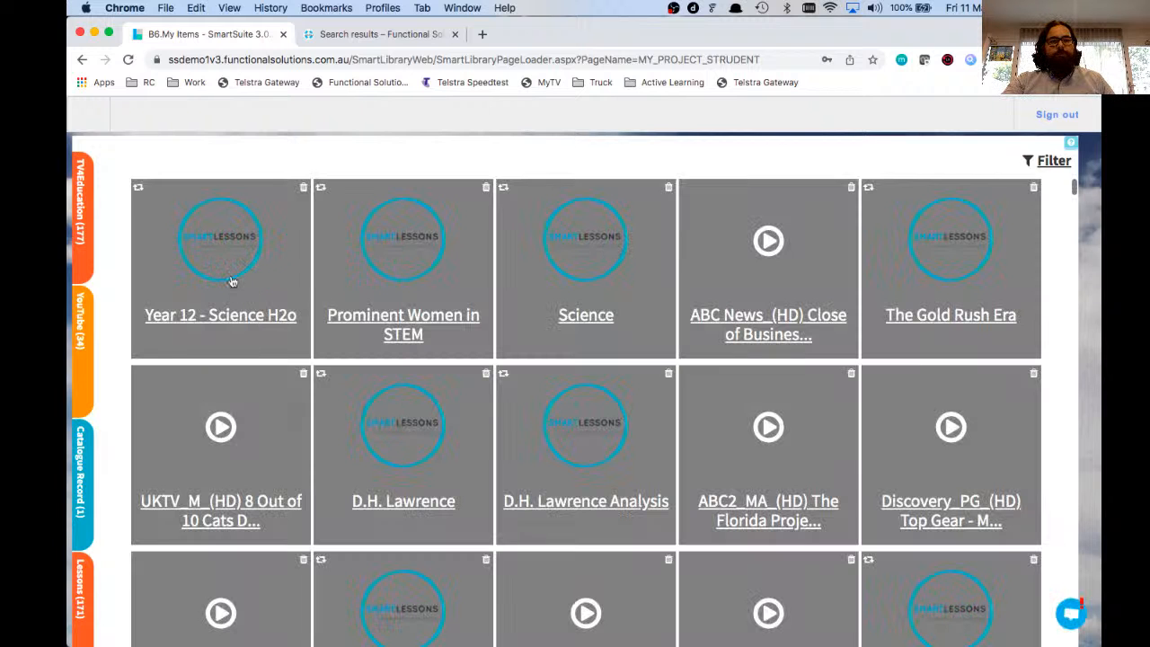
left_click(224, 272)
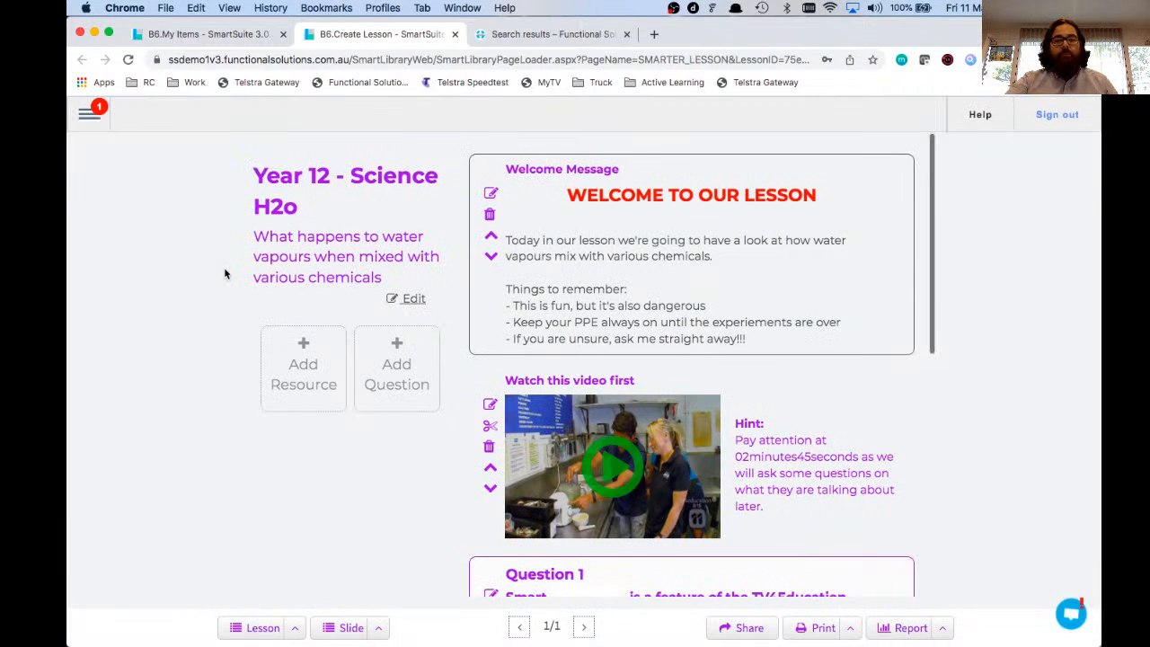
Step: Share the lesson with class group 5
scroll(753, 329, "down", 1)
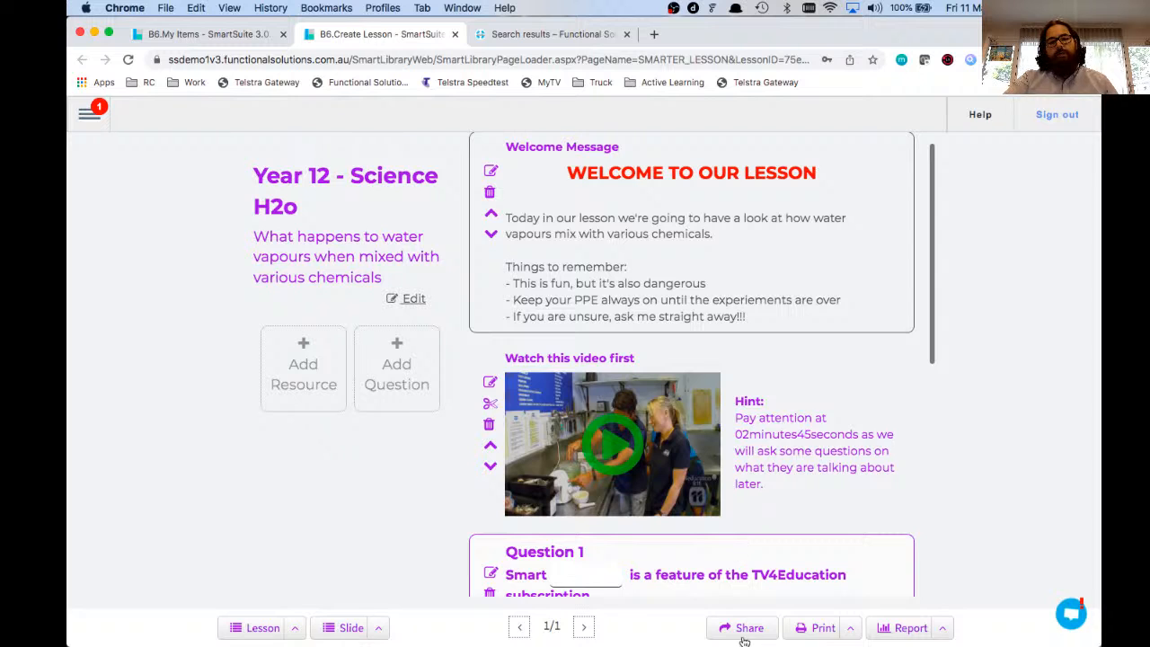
left_click(744, 628)
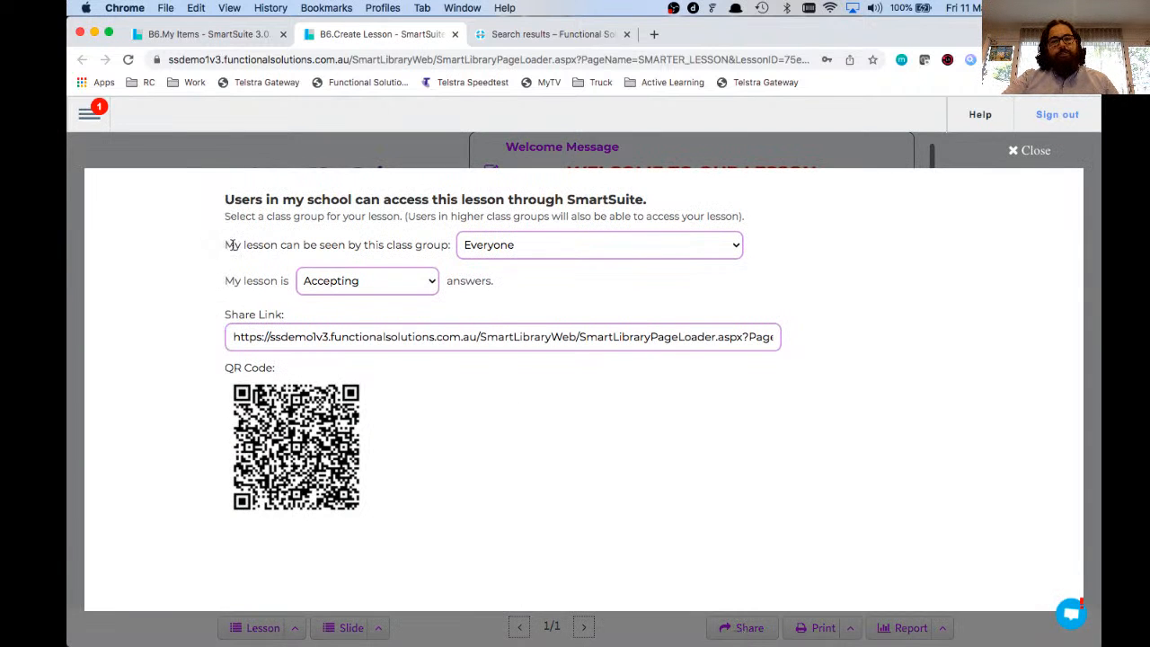
left_click_drag(231, 244, 444, 246)
left_click(506, 248)
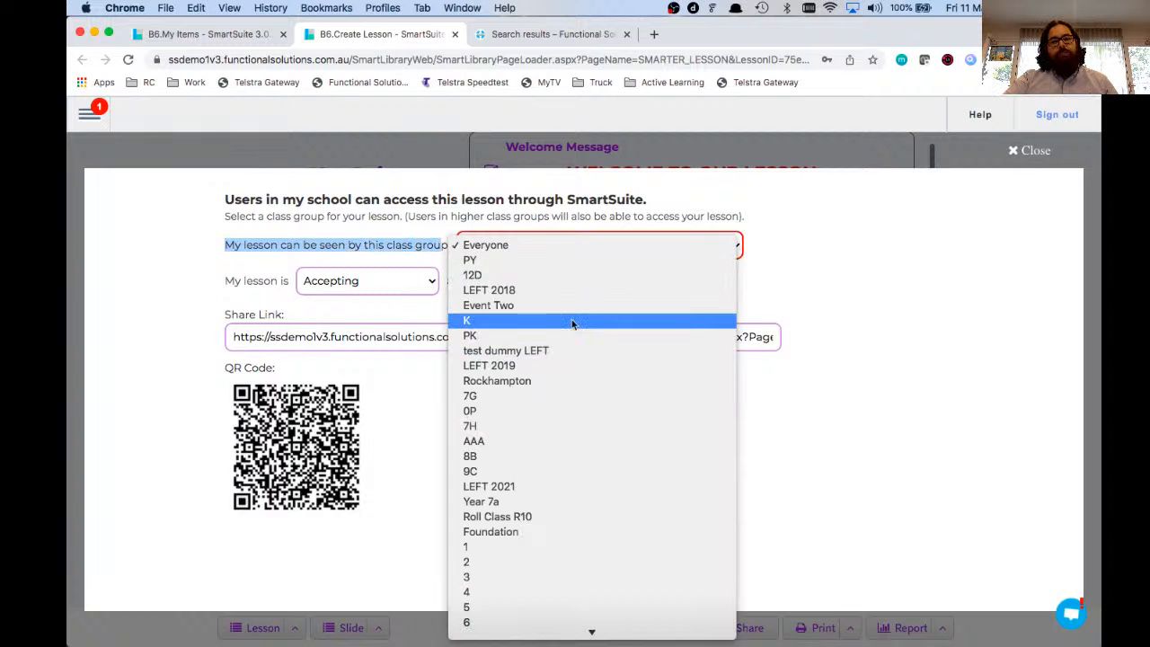
scroll(591, 390, "down", 5)
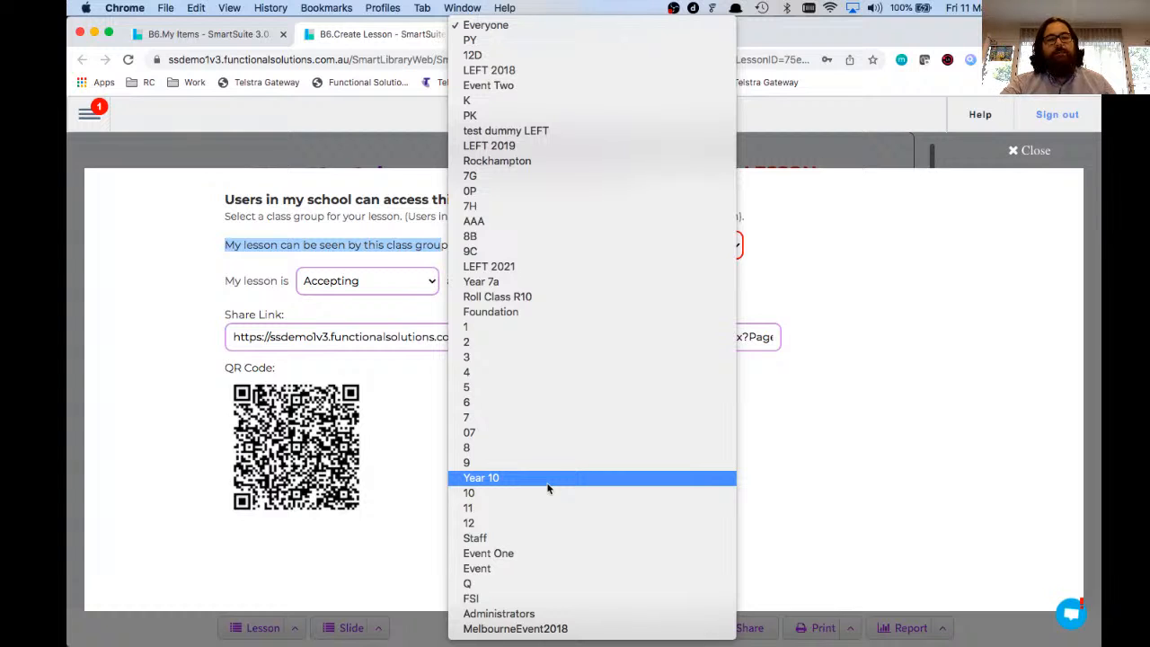
left_click(514, 387)
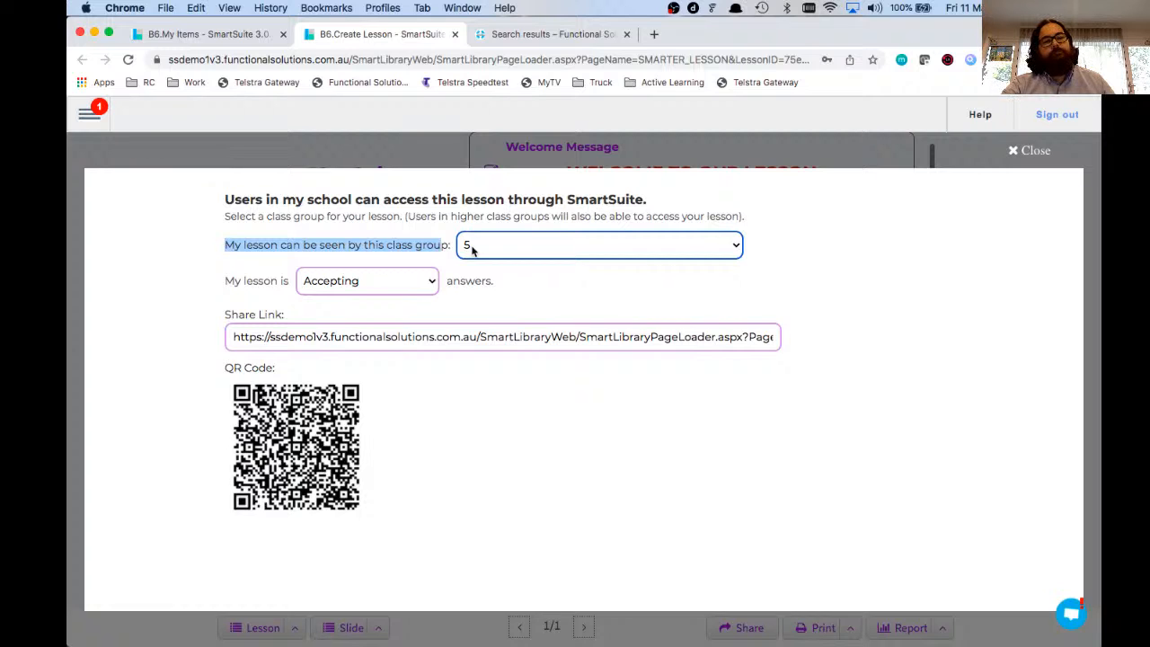
Step: Keep the lesson set to Accepting answers and copy its share link
left_click(250, 287)
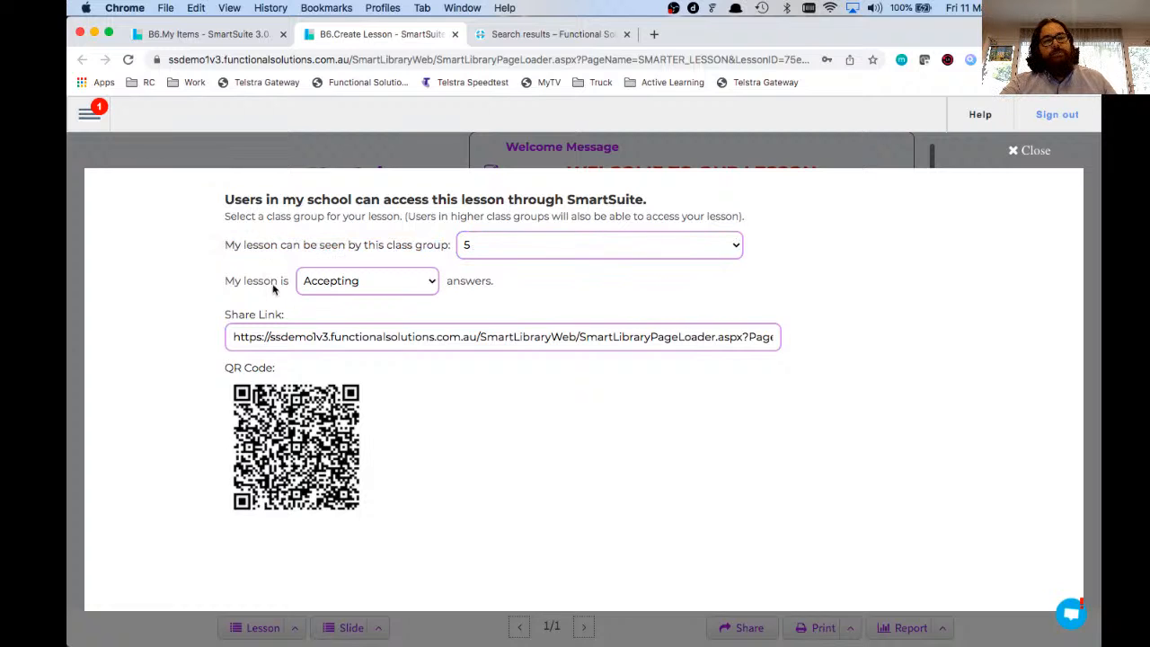
left_click(338, 281)
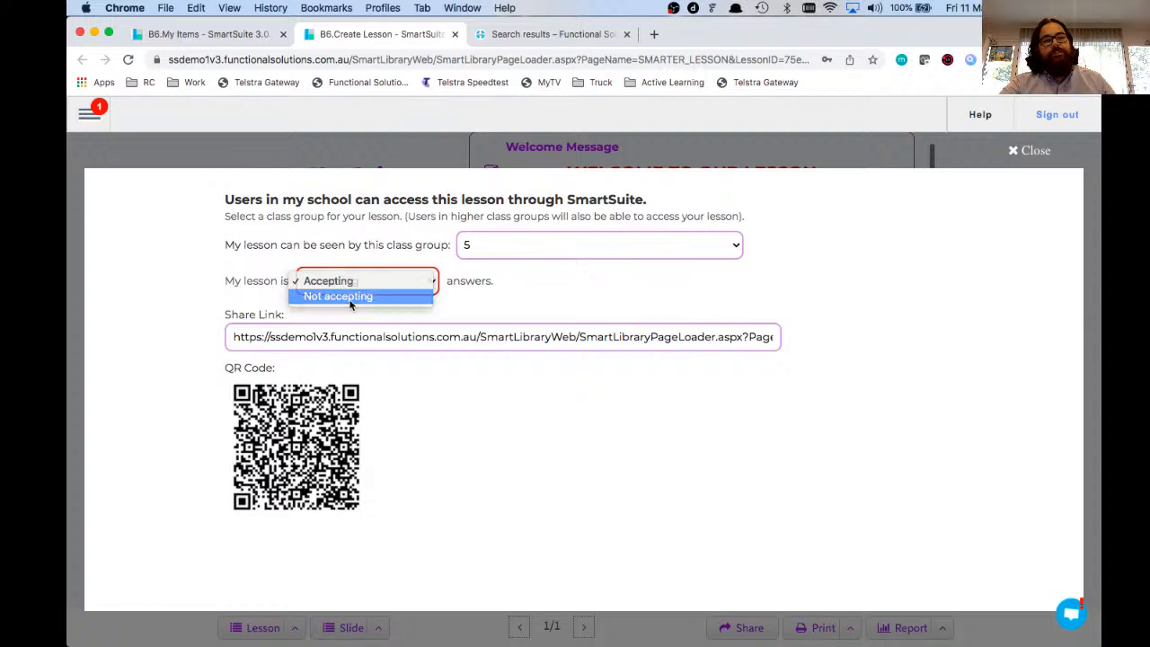
left_click(350, 296)
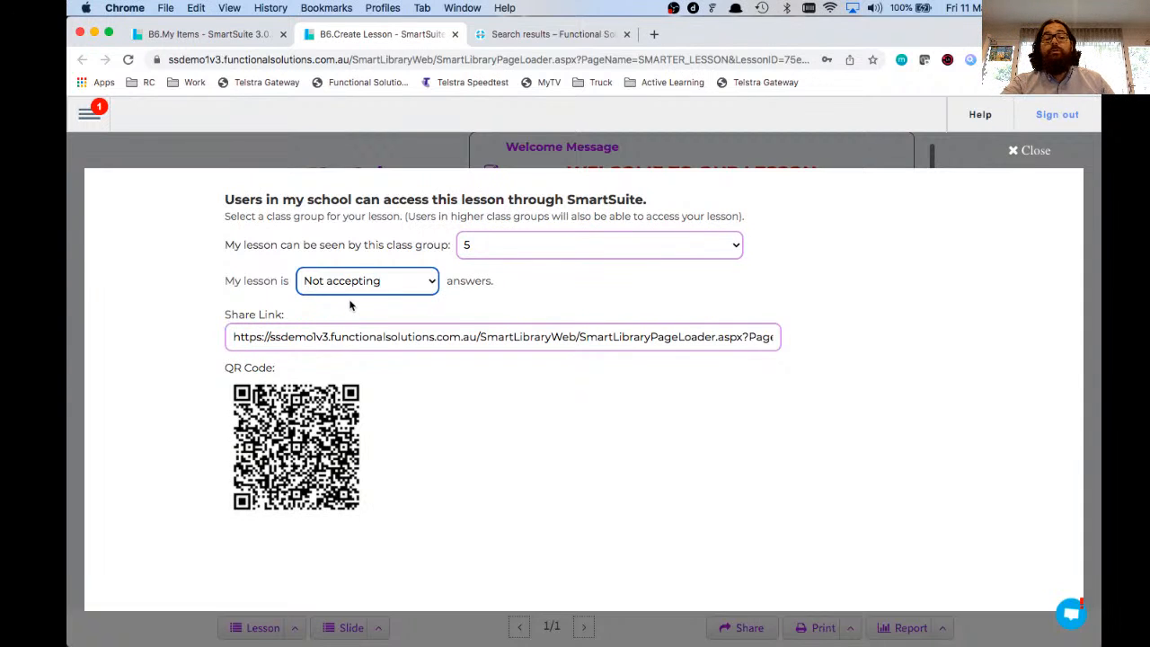
left_click(341, 282)
left_click(415, 379)
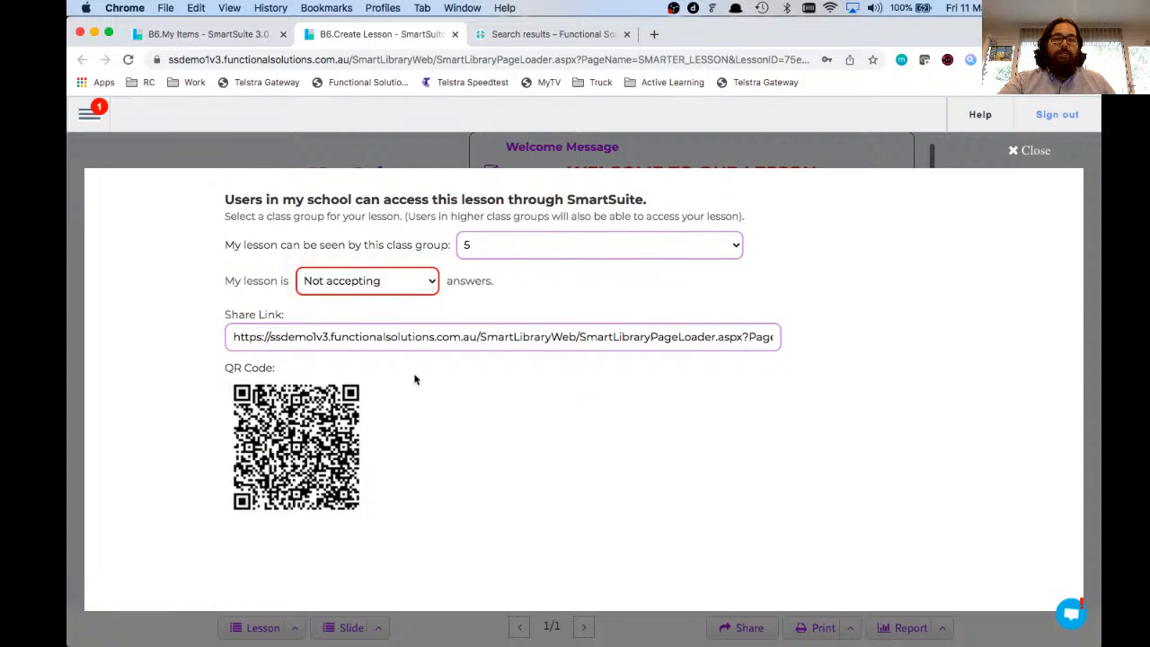
left_click(278, 340)
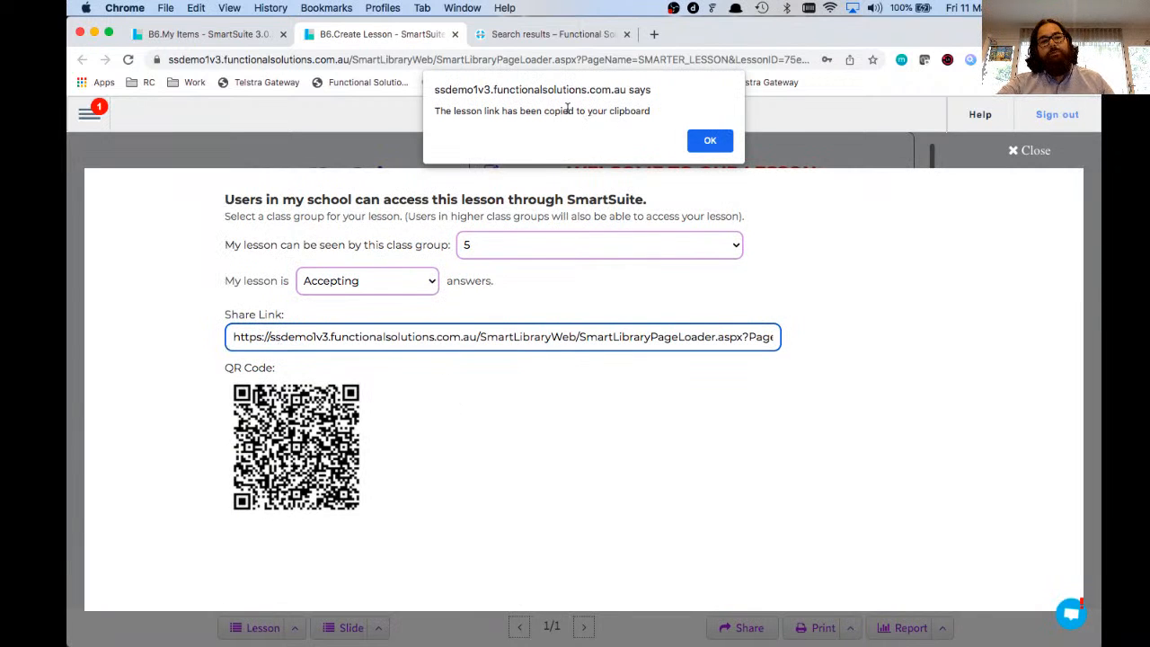
left_click_drag(461, 111, 627, 111)
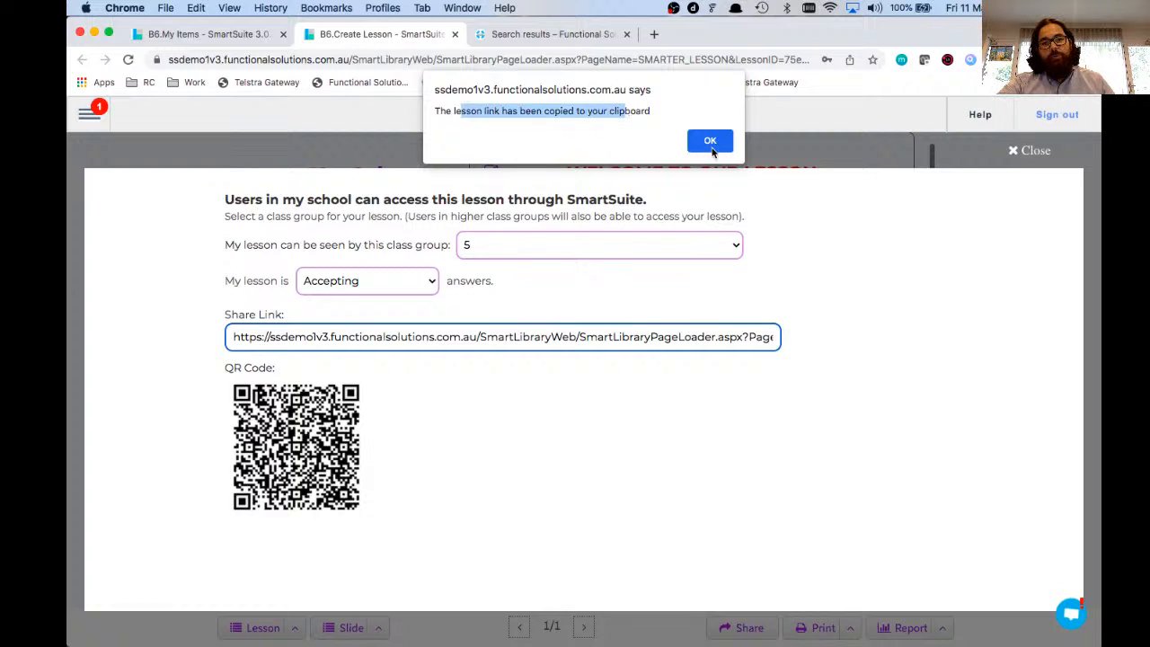
left_click(711, 143)
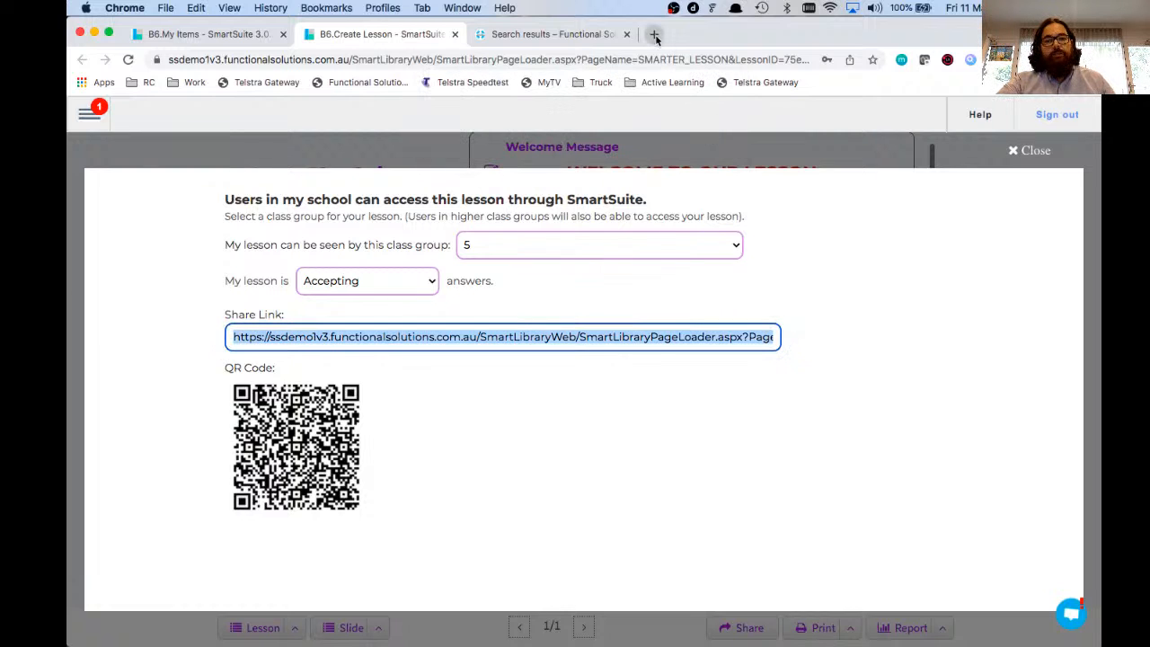
Step: Paste the copied lesson link into a new Chrome tab and load it
left_click(655, 34)
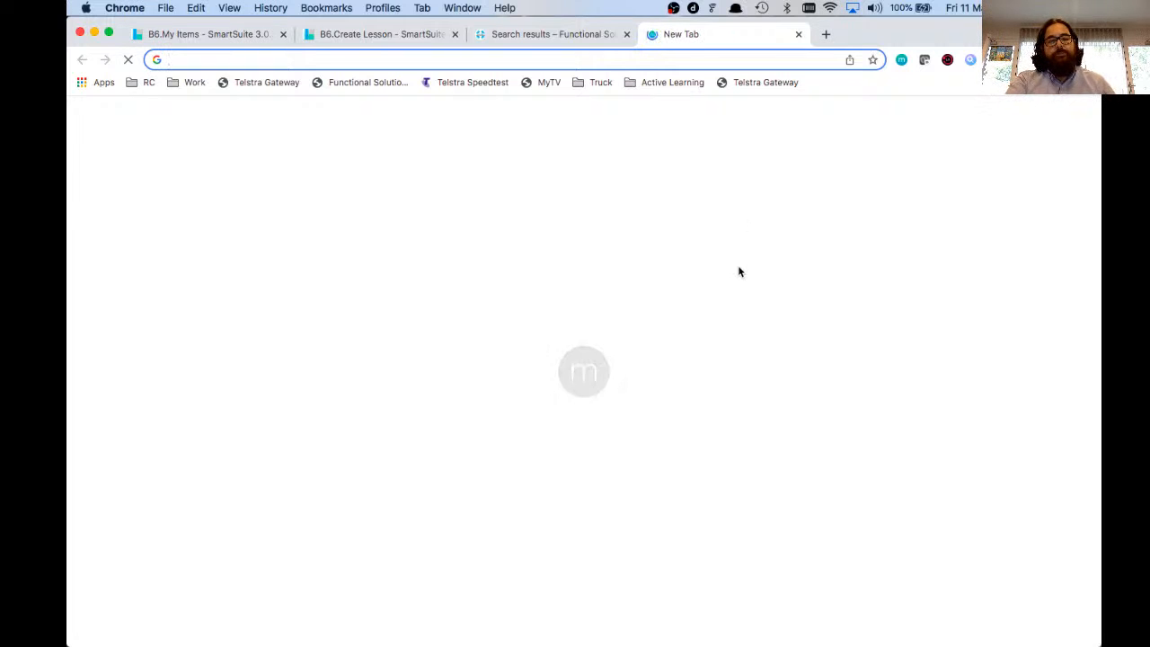
key("Return")
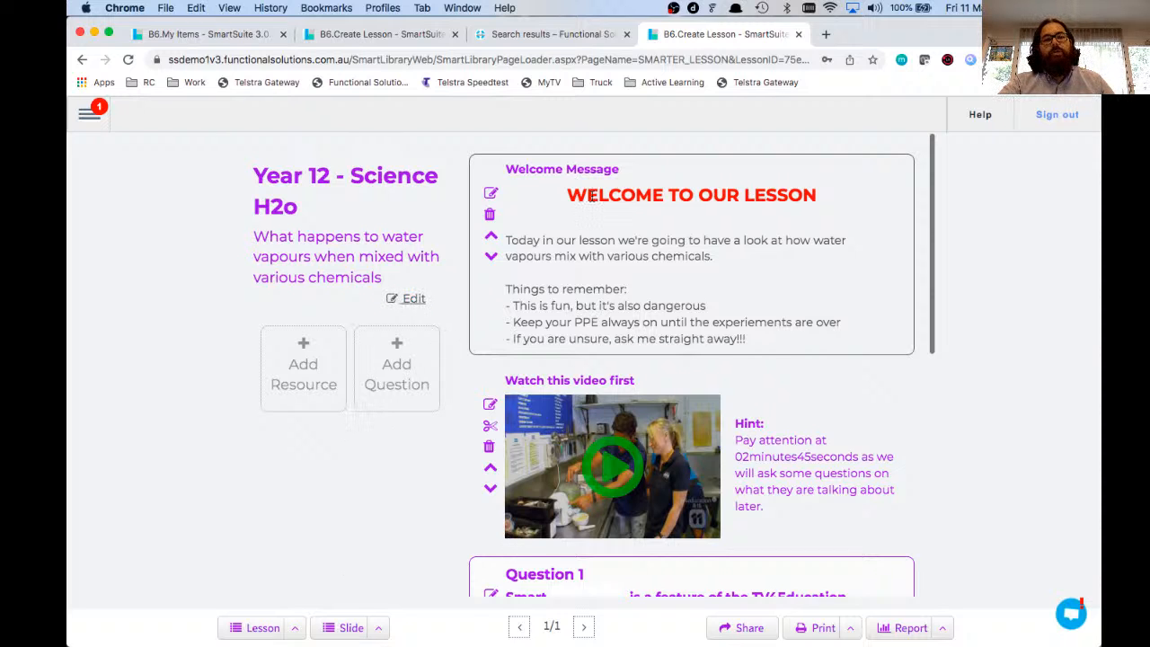
Step: Review the shared lesson, then show the SmartClassrooms menu with My Lessons and Create Lesson
scroll(593, 196, "down", 2)
scroll(592, 196, "down", 5)
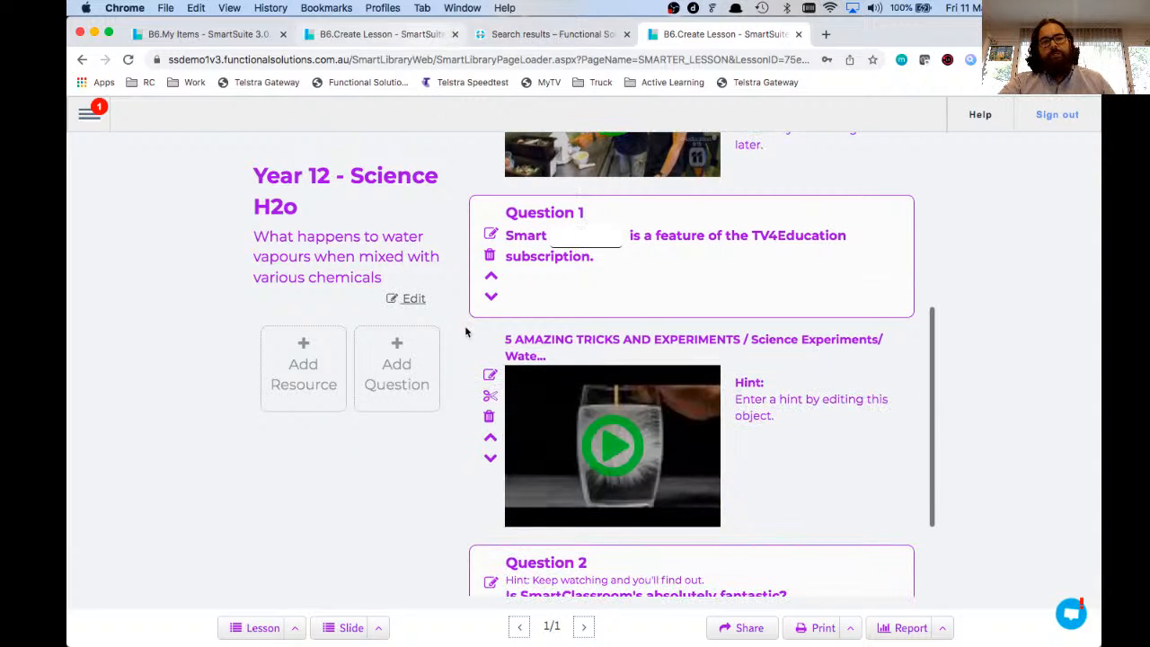
scroll(465, 333, "up", 7)
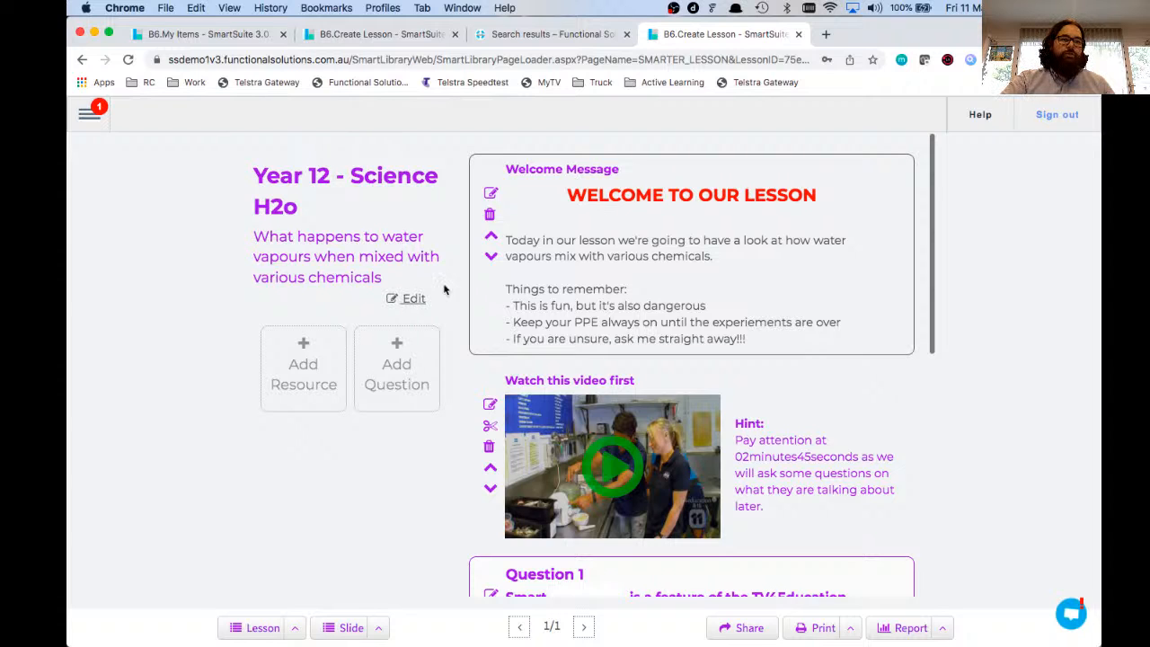
left_click(89, 113)
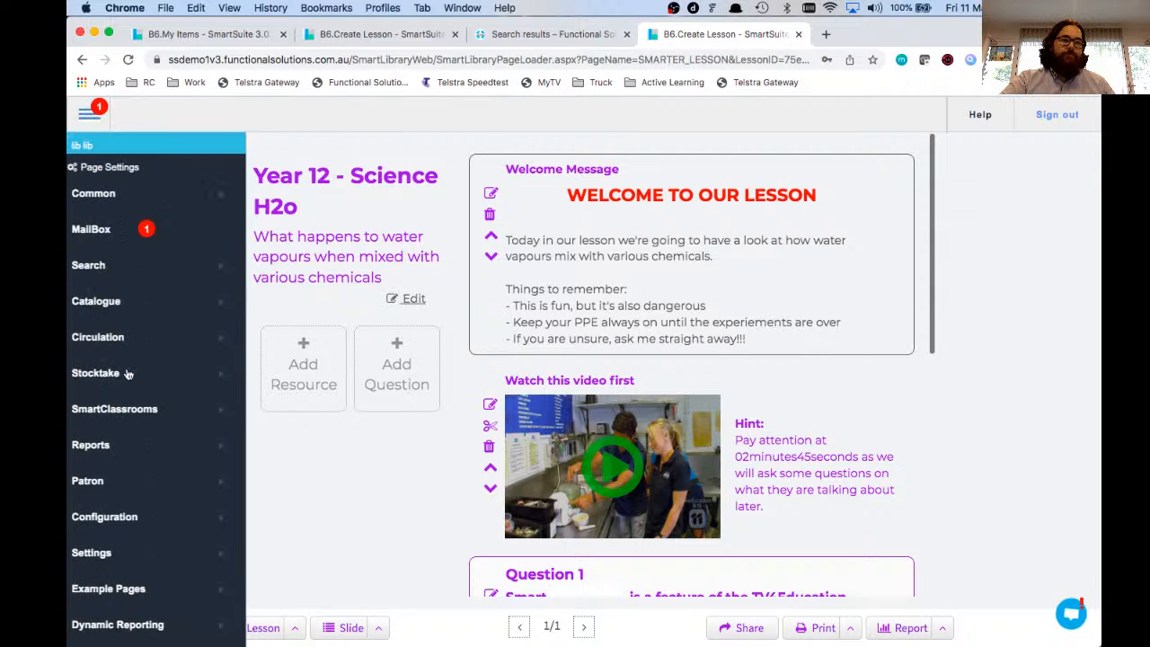
mouse_move(128, 410)
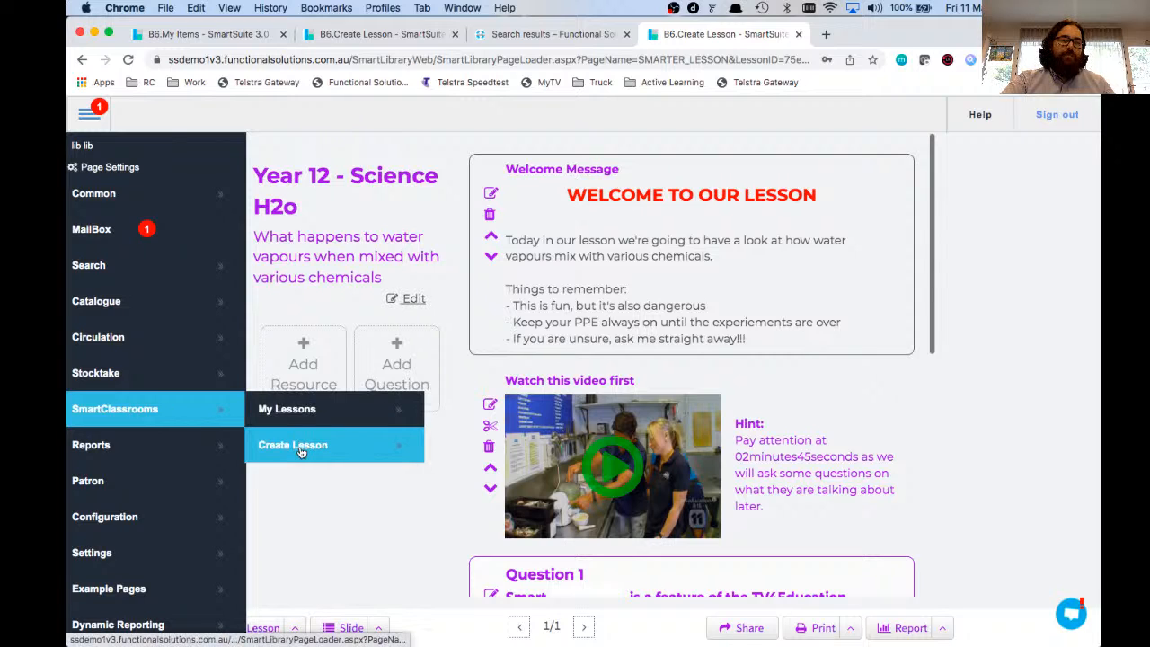